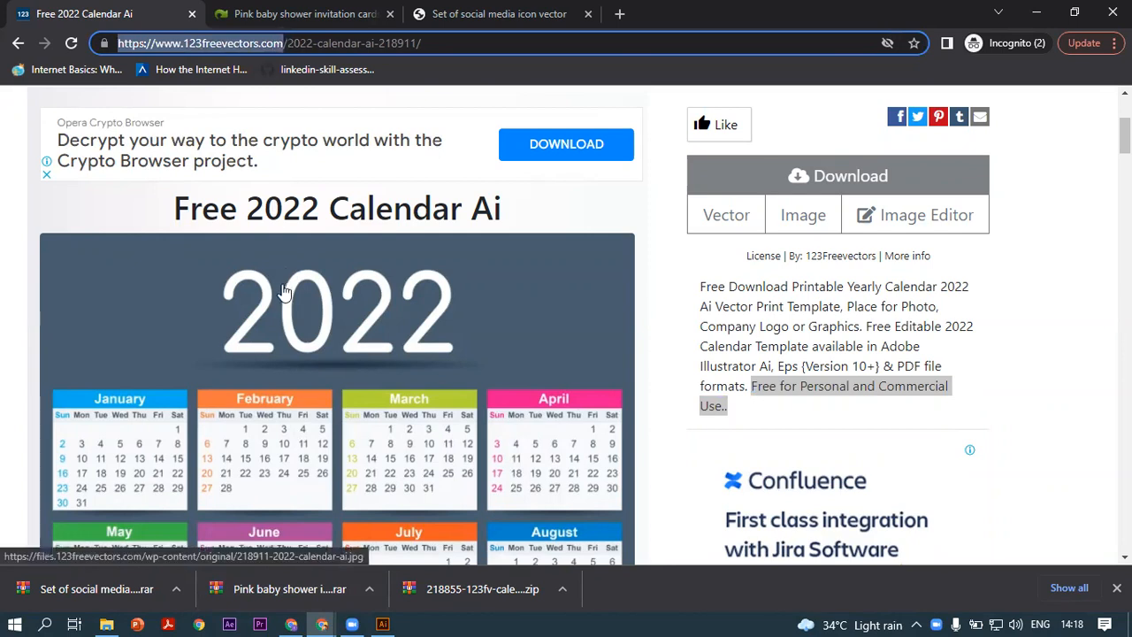
Examine the free vector categories, the design-type search filter and the usage licence note on the 2022 calendar page
{"action": "scroll", "coordinate": [286, 303], "scroll_direction": "up", "scroll_amount": 3}
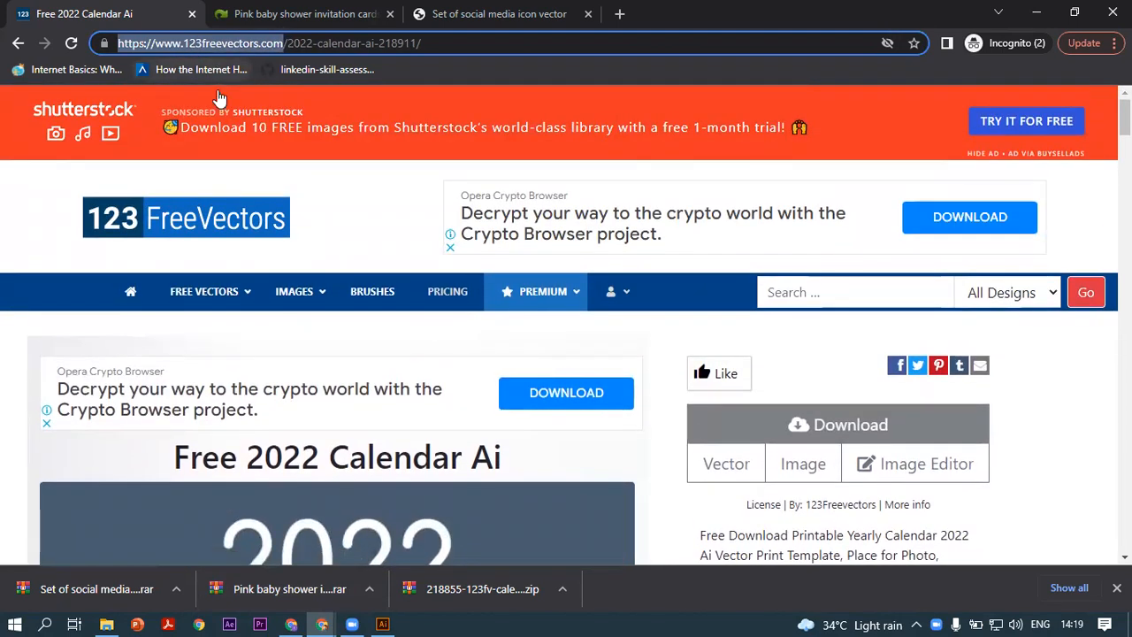
{"action": "mouse_move", "coordinate": [252, 297]}
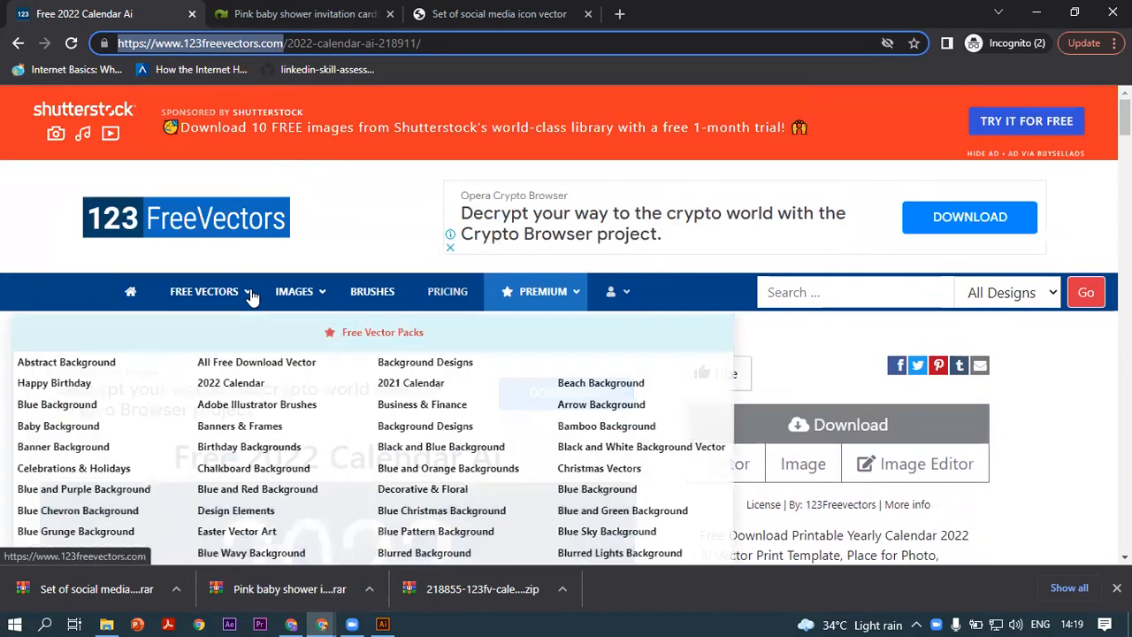
{"action": "scroll", "coordinate": [252, 297], "scroll_direction": "down", "scroll_amount": 10}
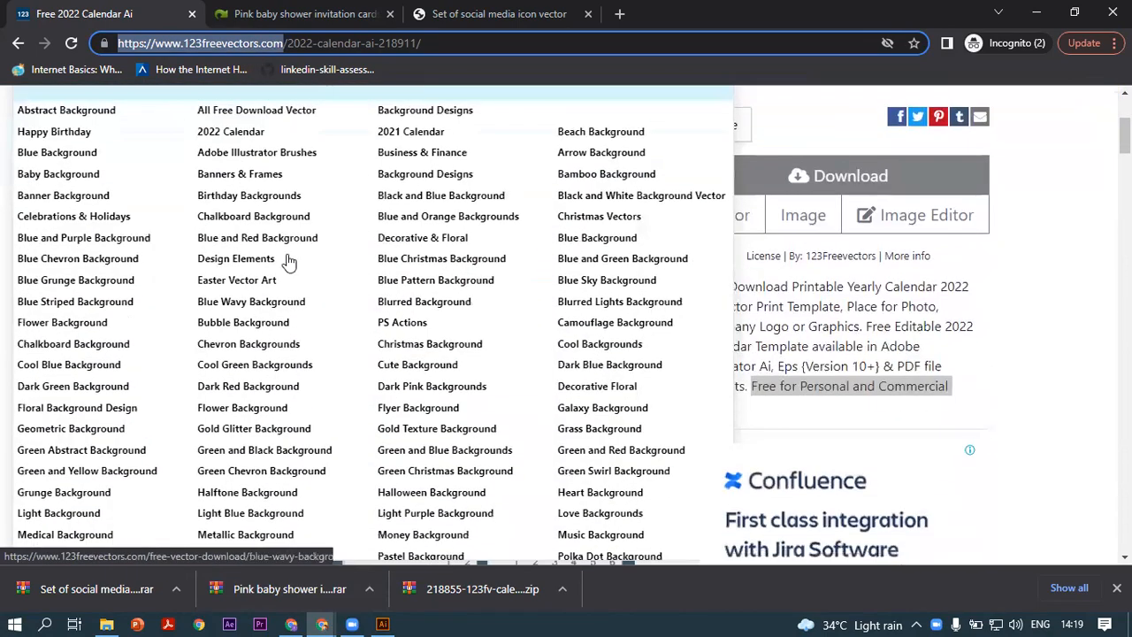
{"action": "scroll", "coordinate": [281, 292], "scroll_direction": "up", "scroll_amount": 10}
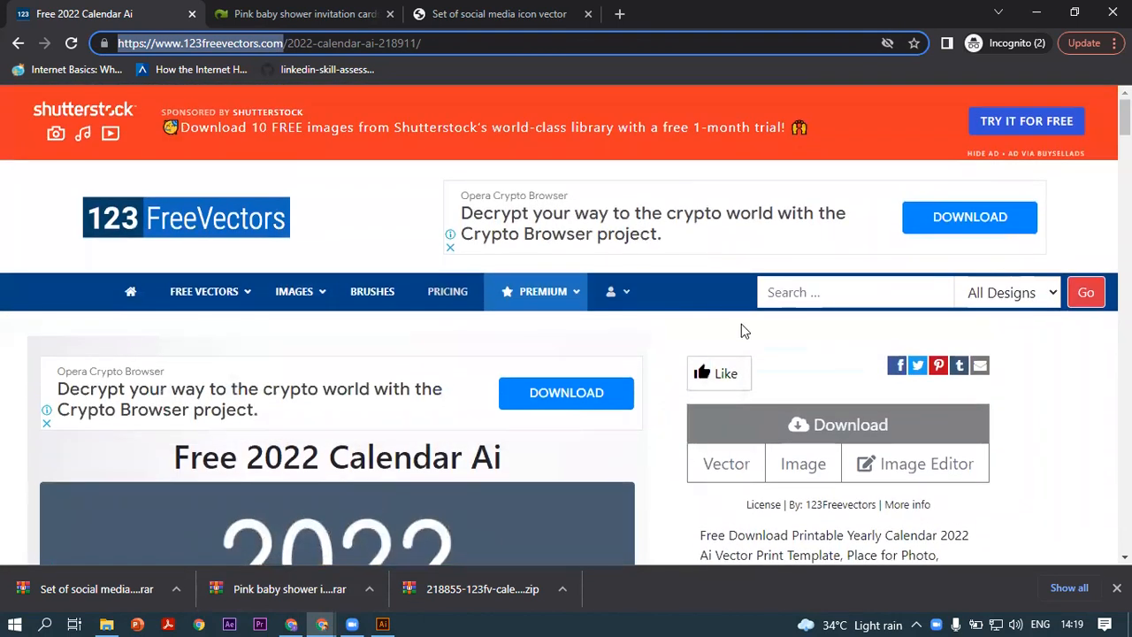
{"action": "left_click", "coordinate": [805, 301]}
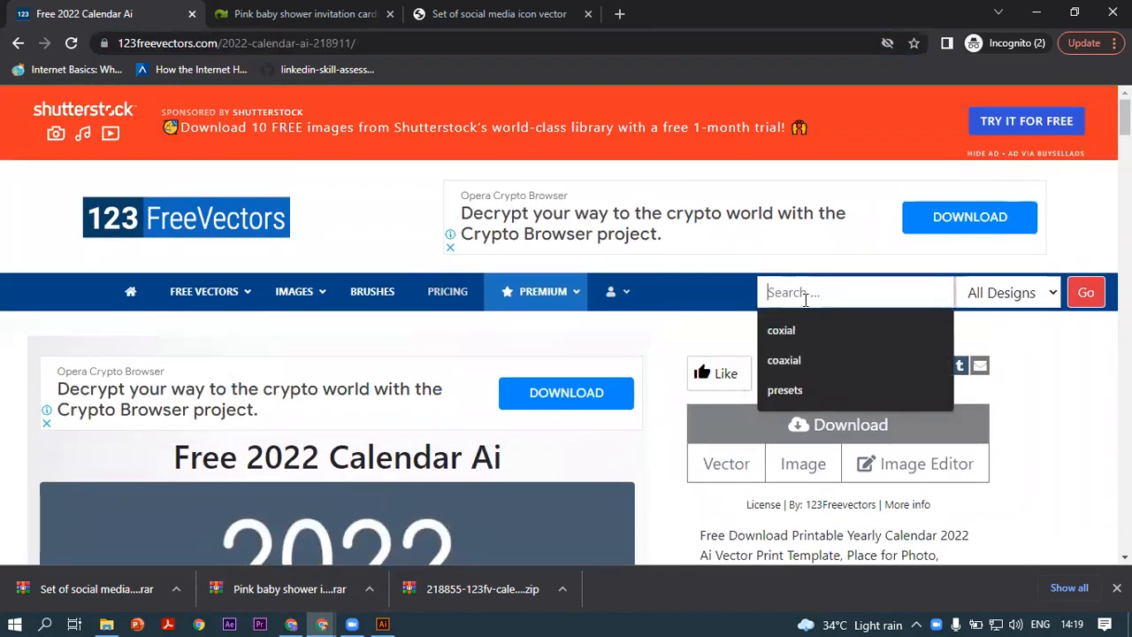
{"action": "left_click", "coordinate": [1011, 297]}
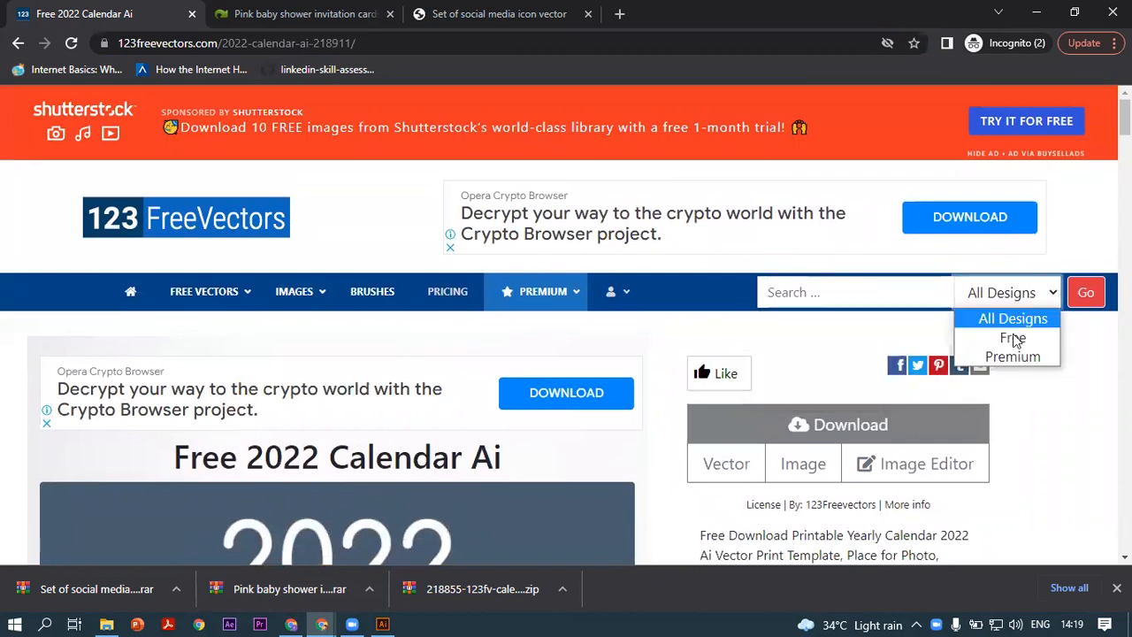
{"action": "left_click", "coordinate": [844, 291]}
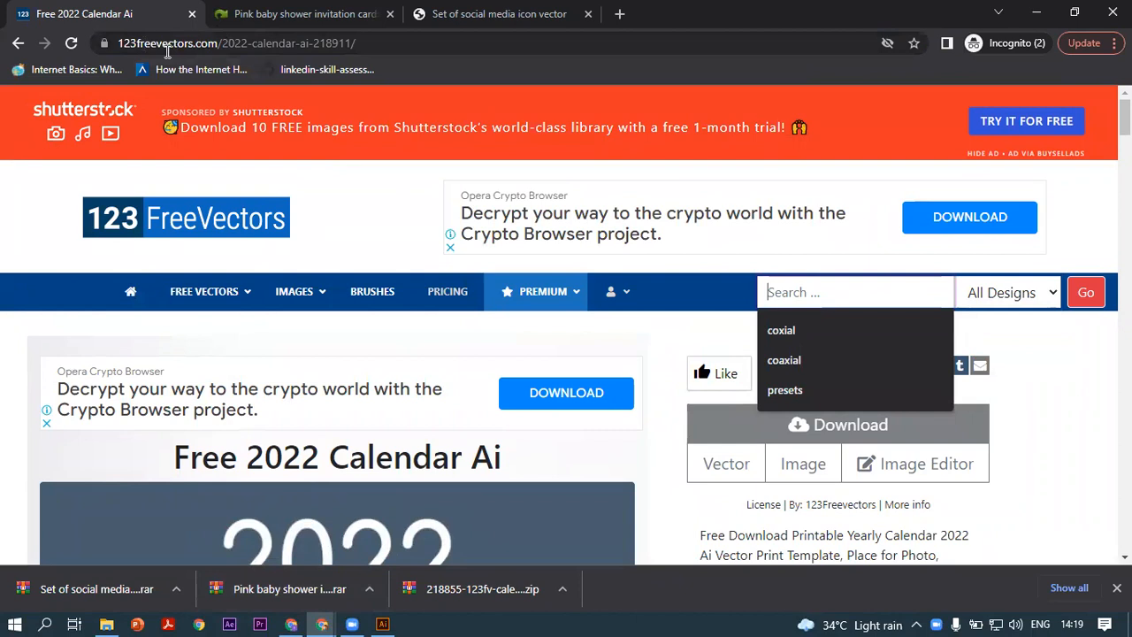
{"action": "scroll", "coordinate": [336, 316], "scroll_direction": "down", "scroll_amount": 3}
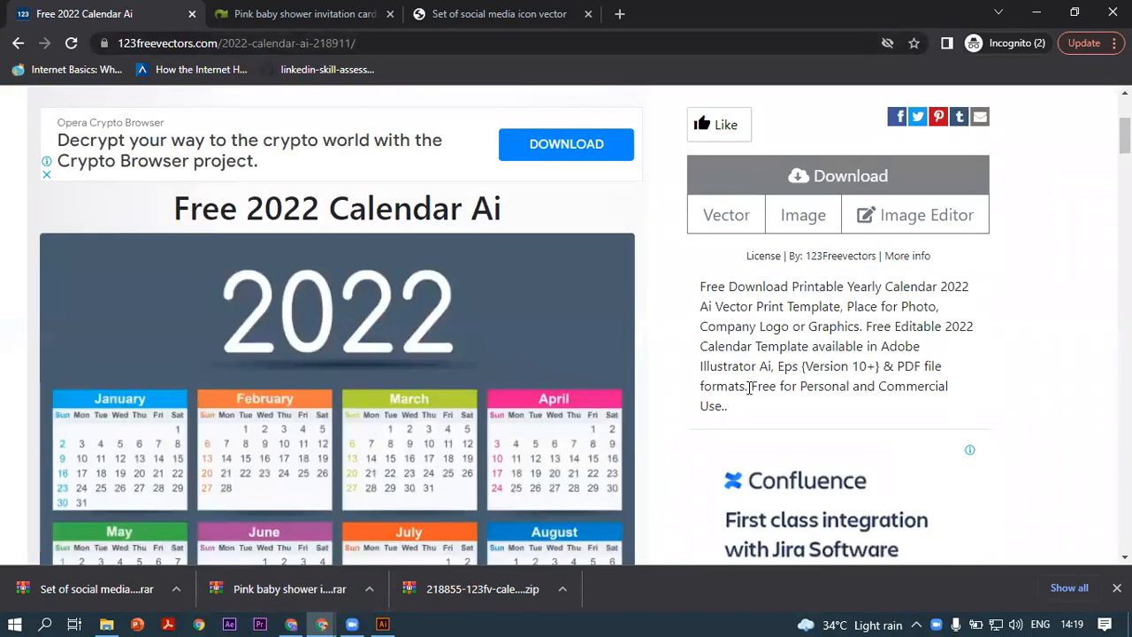
{"action": "left_click_drag", "start_coordinate": [750, 387], "coordinate": [803, 414]}
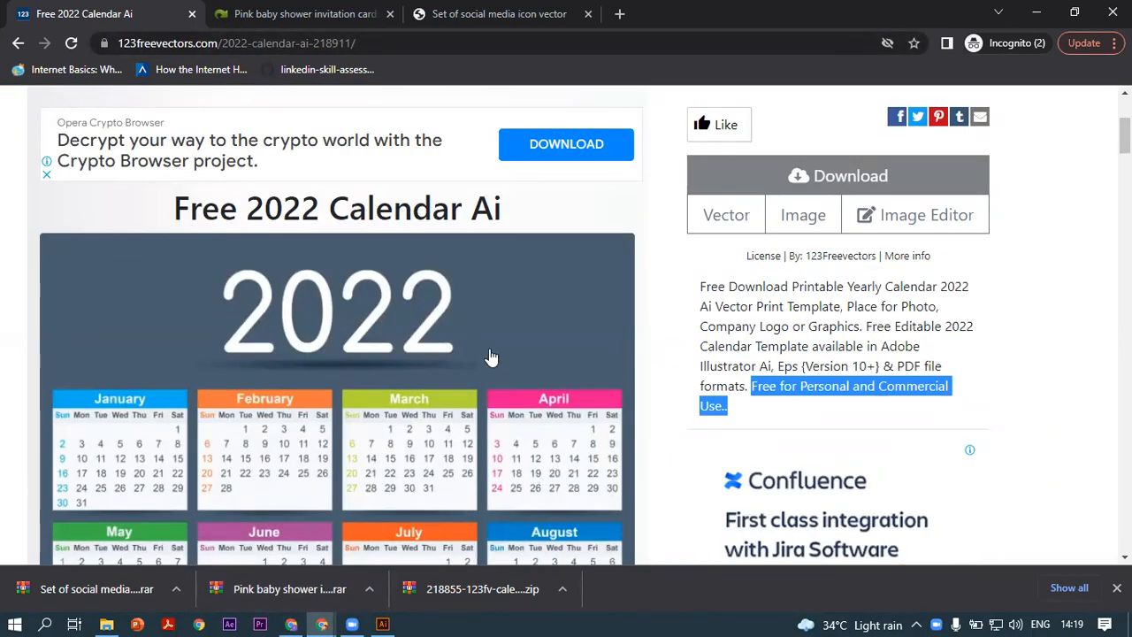
Look through the pink baby shower invitation page, including its related material and the footer with the terms of use
{"action": "left_click", "coordinate": [222, 11]}
{"action": "scroll", "coordinate": [792, 363], "scroll_direction": "down", "scroll_amount": 4}
{"action": "scroll", "coordinate": [748, 301], "scroll_direction": "up", "scroll_amount": 6}
{"action": "scroll", "coordinate": [698, 345], "scroll_direction": "down", "scroll_amount": 9}
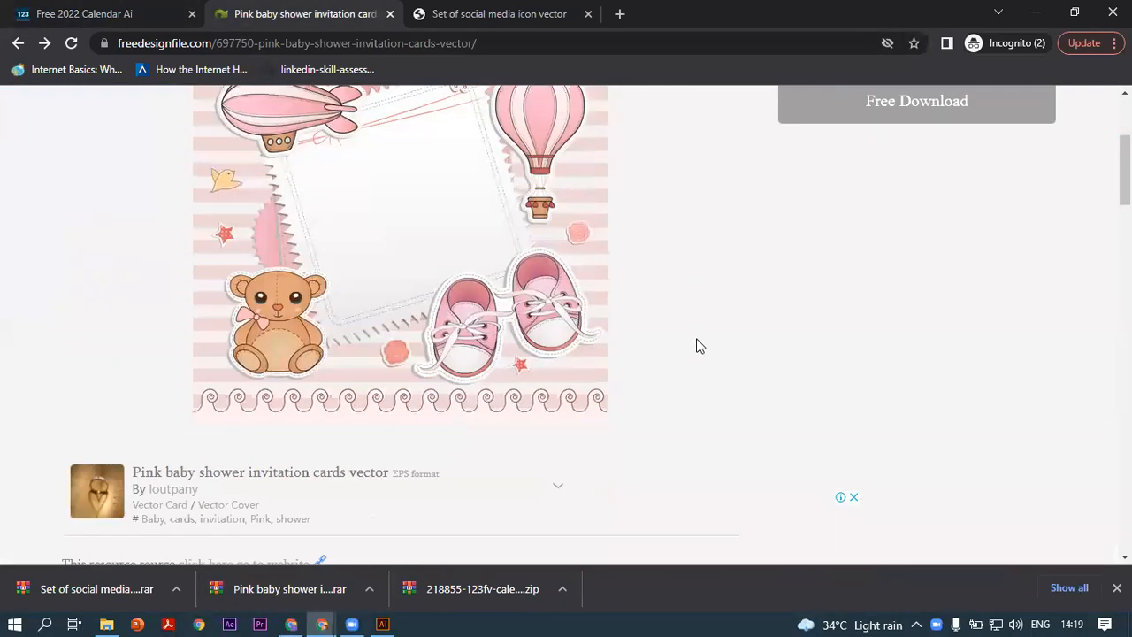
{"action": "scroll", "coordinate": [696, 338], "scroll_direction": "down", "scroll_amount": 15}
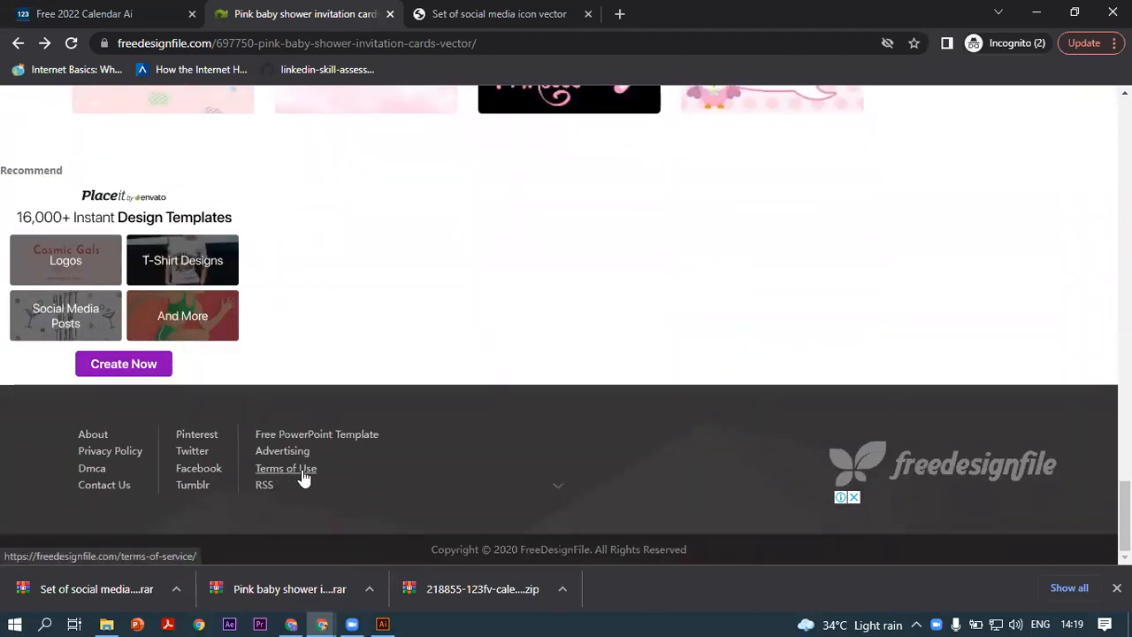
{"action": "scroll", "coordinate": [488, 380], "scroll_direction": "up", "scroll_amount": 10}
{"action": "scroll", "coordinate": [392, 331], "scroll_direction": "up", "scroll_amount": 3}
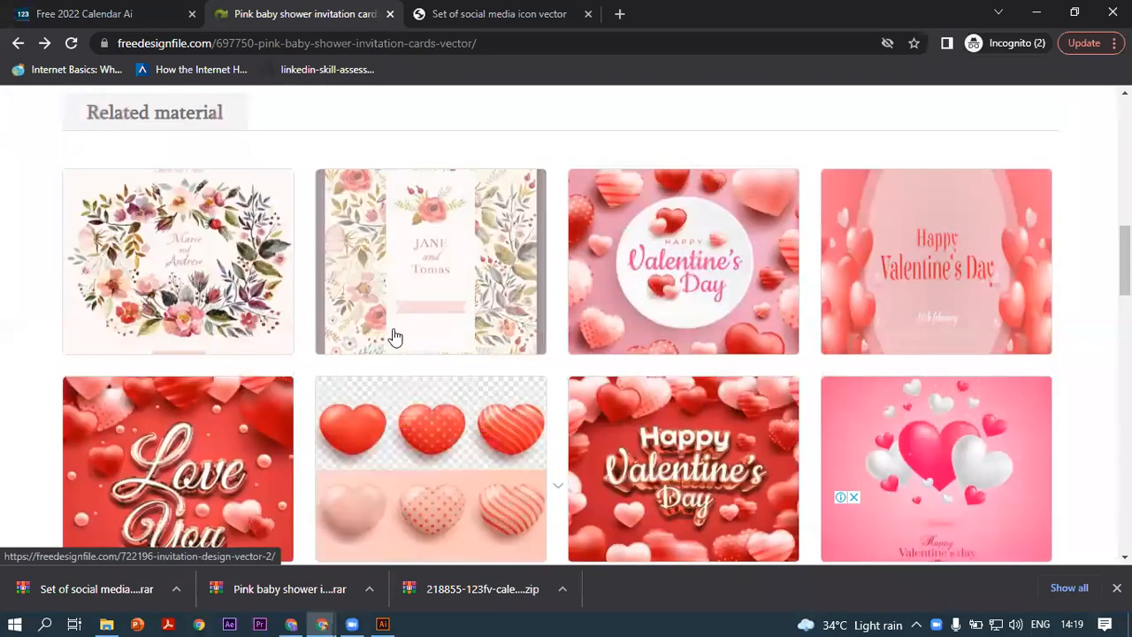
{"action": "scroll", "coordinate": [392, 337], "scroll_direction": "up", "scroll_amount": 4}
{"action": "scroll", "coordinate": [392, 337], "scroll_direction": "up", "scroll_amount": 5}
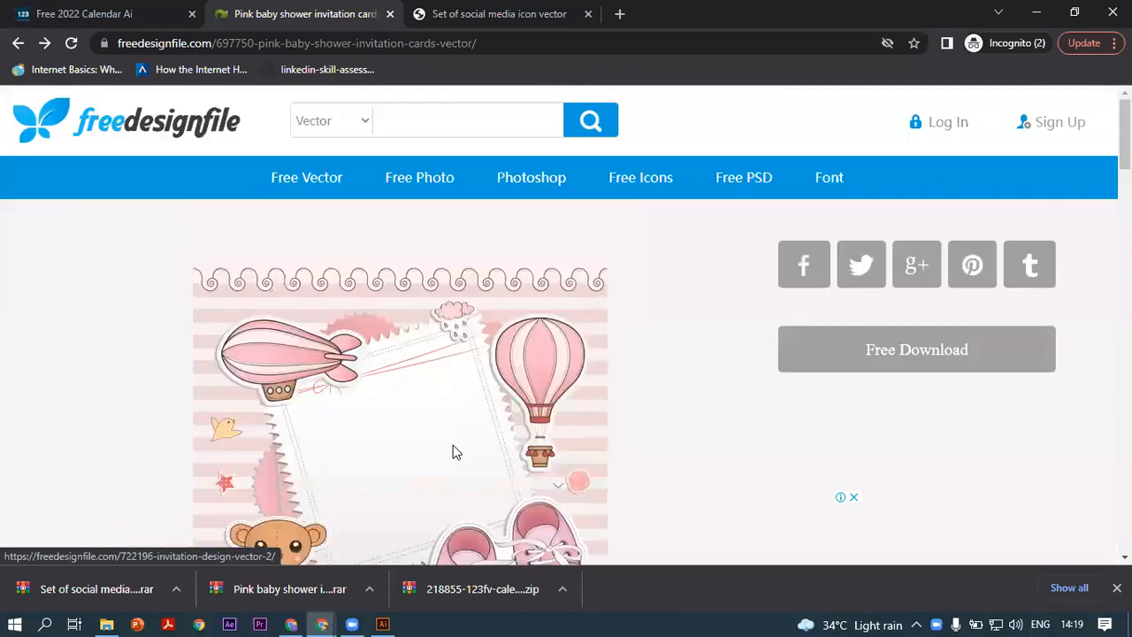
Compare the baby shower card opened in Illustrator with its web preview, and check the social media icon download page
{"action": "left_click", "coordinate": [383, 624]}
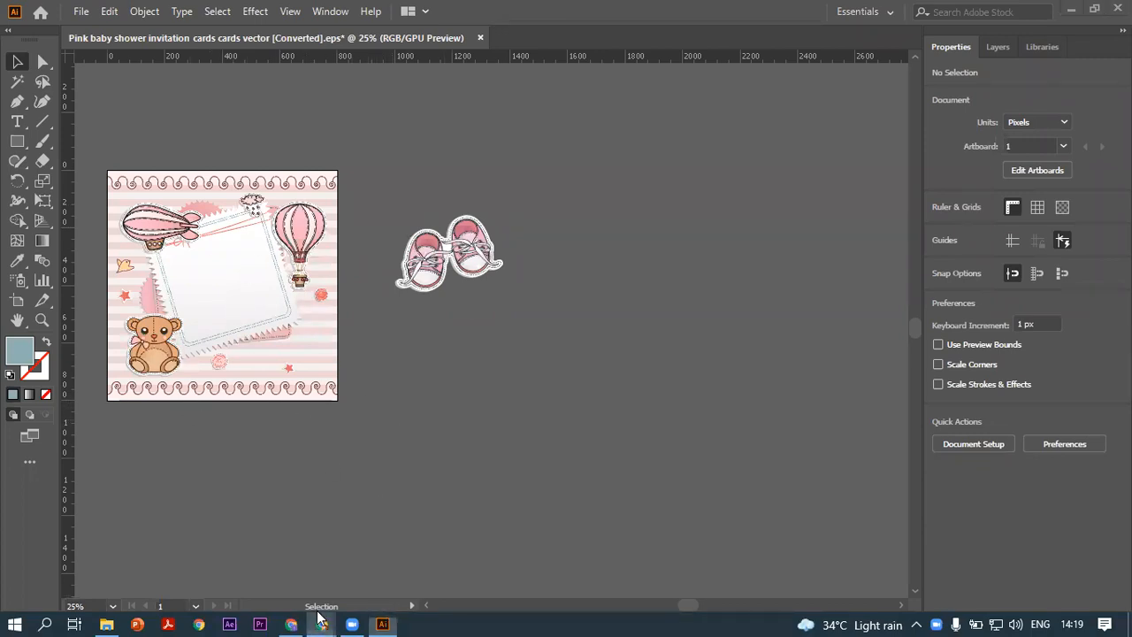
{"action": "mouse_move", "coordinate": [322, 625]}
{"action": "left_click", "coordinate": [254, 564]}
{"action": "left_click", "coordinate": [383, 625]}
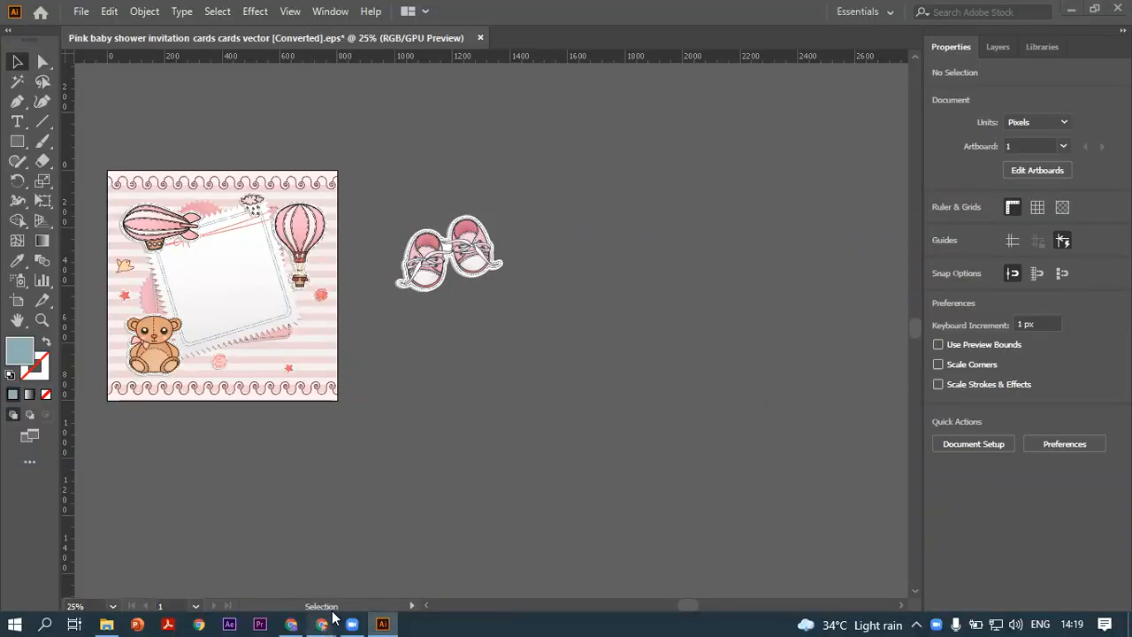
{"action": "mouse_move", "coordinate": [332, 618]}
{"action": "left_click", "coordinate": [266, 571]}
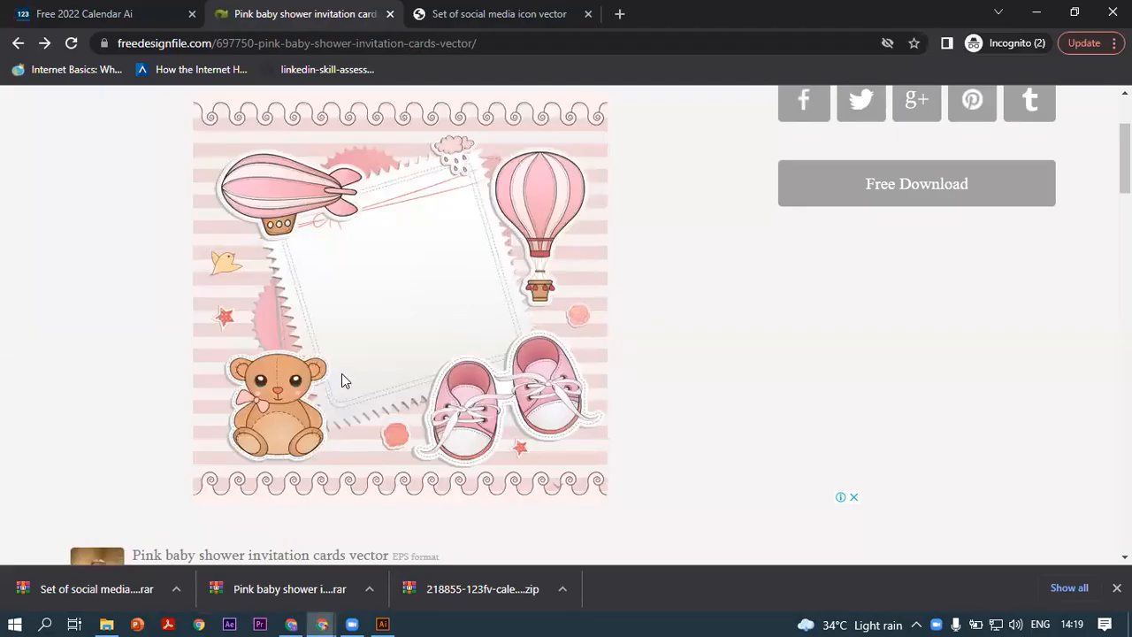
{"action": "left_click", "coordinate": [483, 11]}
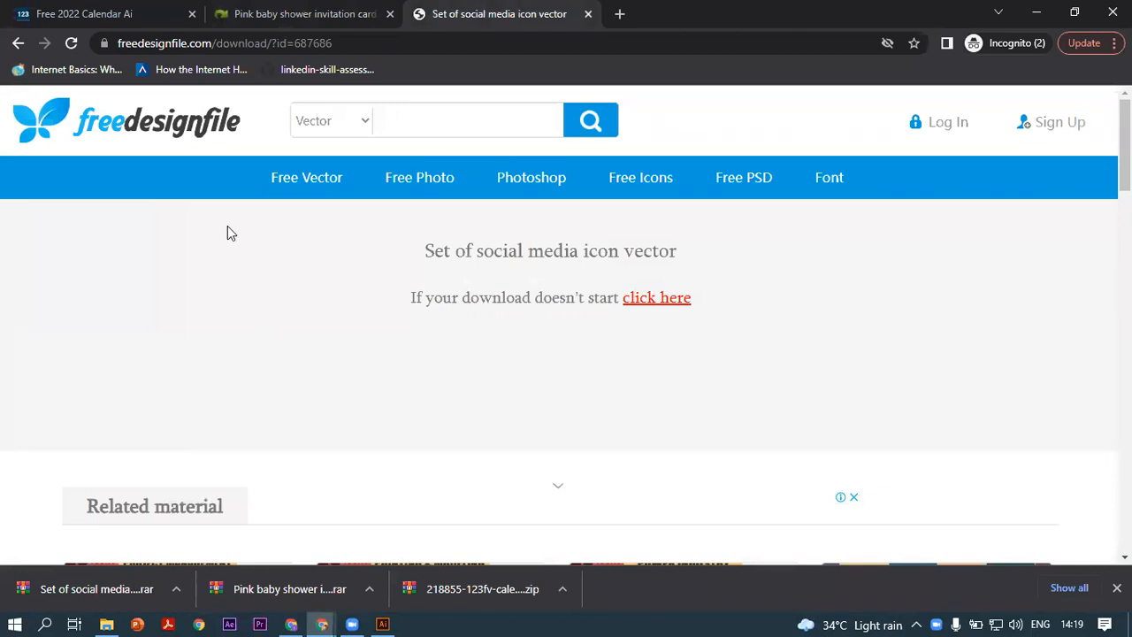
{"action": "left_click", "coordinate": [259, 17]}
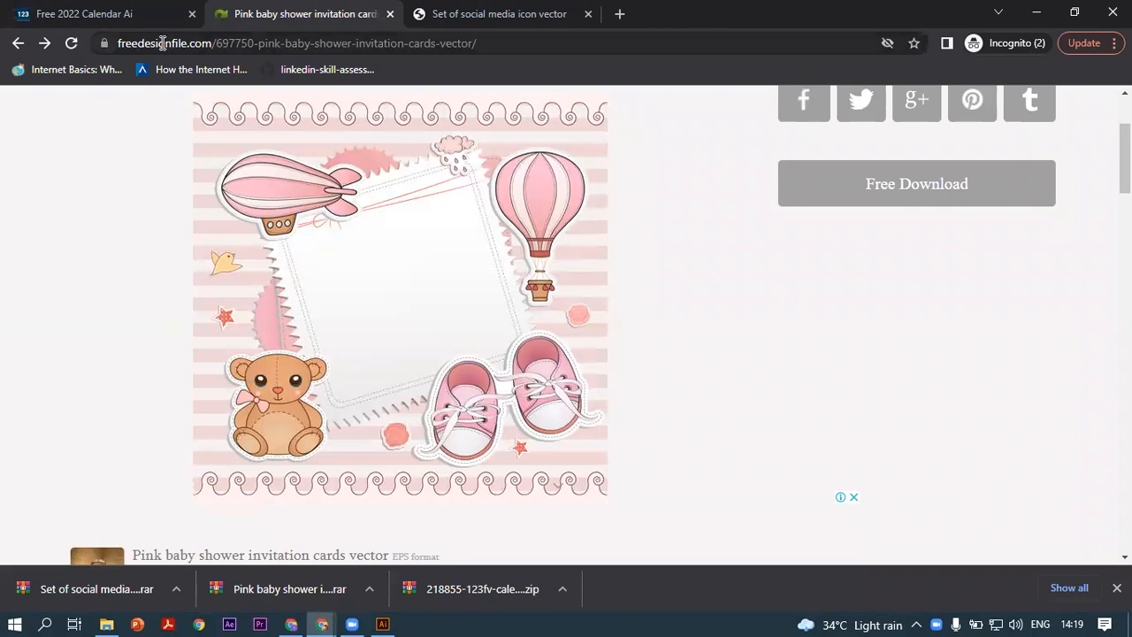
{"action": "left_click", "coordinate": [106, 14]}
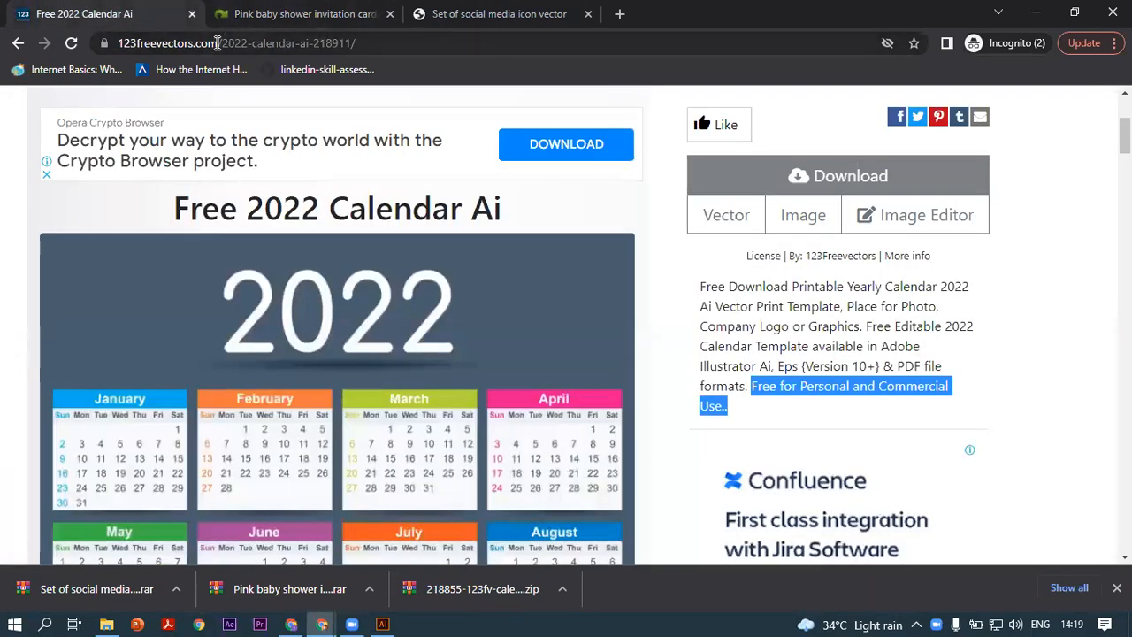
{"action": "left_click_drag", "start_coordinate": [217, 43], "coordinate": [115, 44]}
{"action": "key", "text": "ctrl+c"}
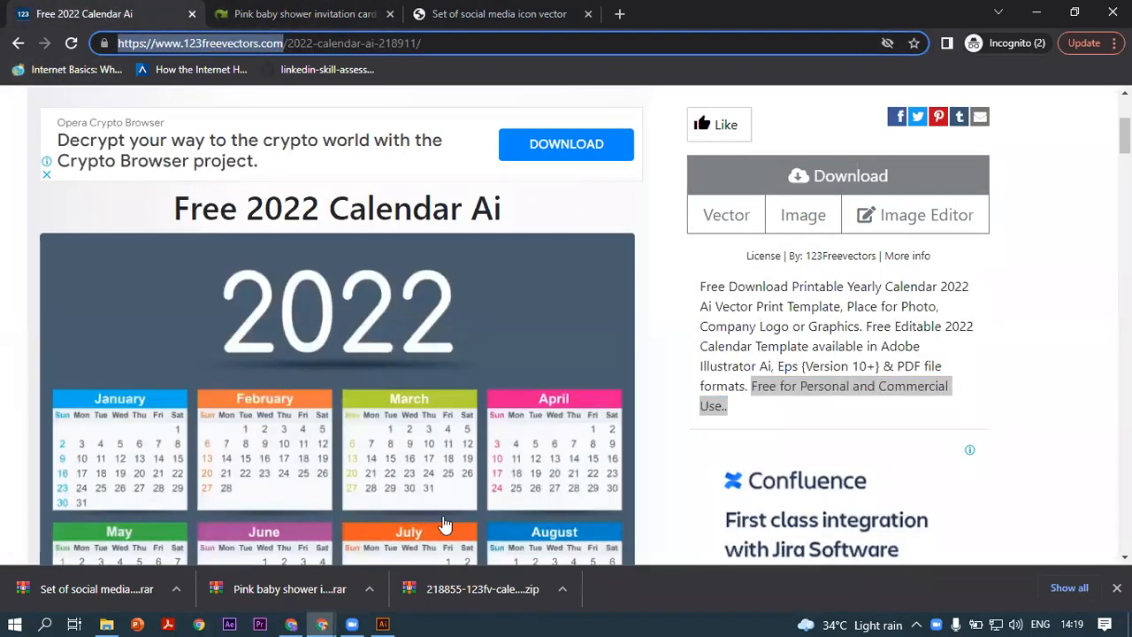
{"action": "key", "text": "super+r"}
{"action": "type", "text": "not"}
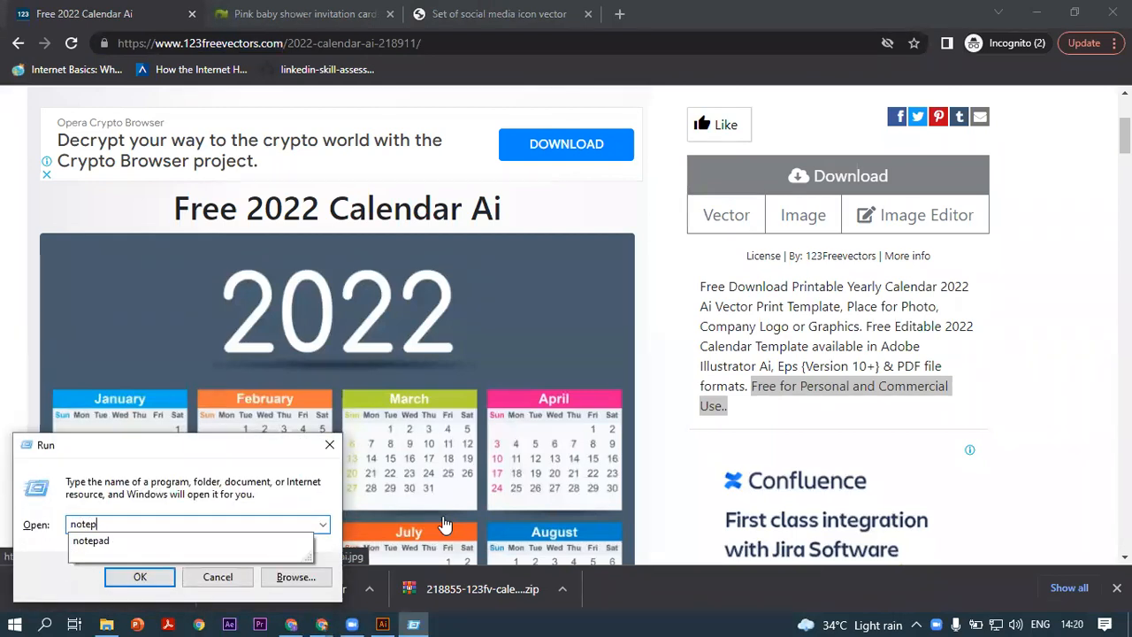
{"action": "type", "text": "epad"}
{"action": "key", "text": "Return"}
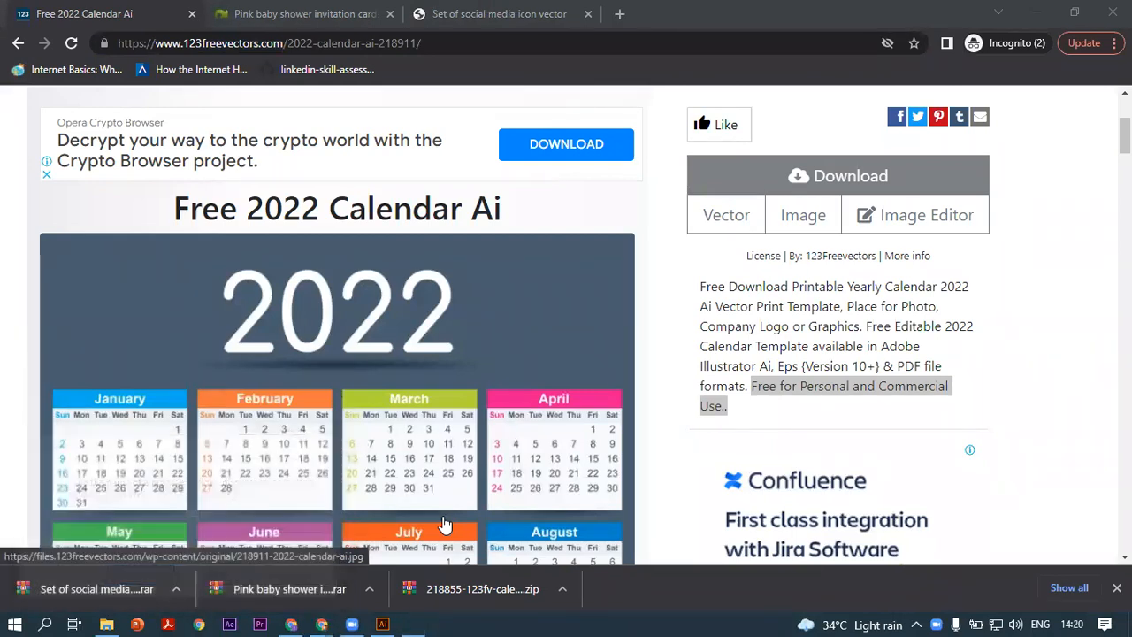
{"action": "key", "text": "ctrl+v"}
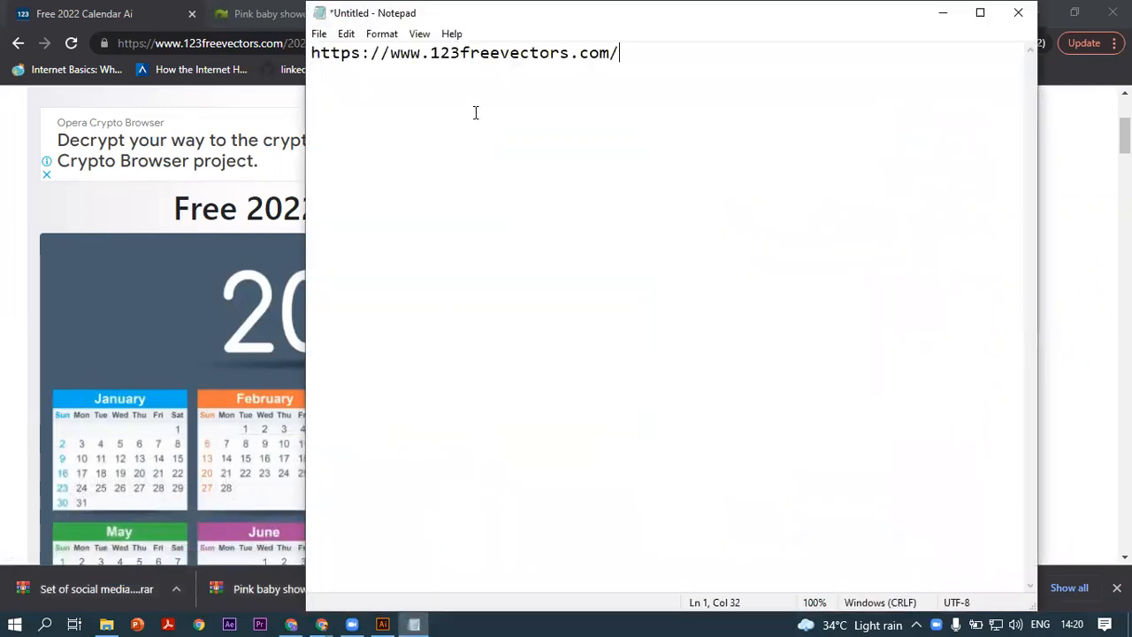
Trim the pasted address to 123freevectors.com by removing its prefix and trailing slash
{"action": "left_click_drag", "start_coordinate": [387, 53], "coordinate": [351, 55]}
{"action": "key", "text": "BackSpace"}
{"action": "left_click", "coordinate": [350, 53]}
{"action": "key", "text": "BackSpace"}
{"action": "left_click", "coordinate": [501, 53]}
{"action": "key", "text": "BackSpace"}
Set the Notepad font size to 48
{"action": "left_click", "coordinate": [382, 33]}
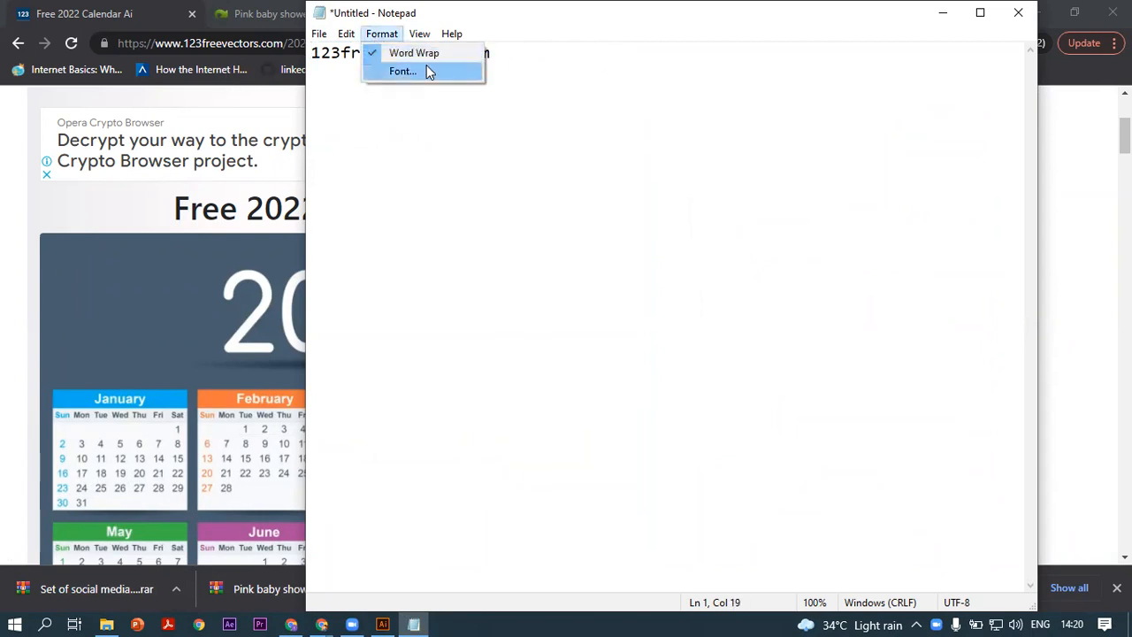
{"action": "left_click", "coordinate": [403, 71]}
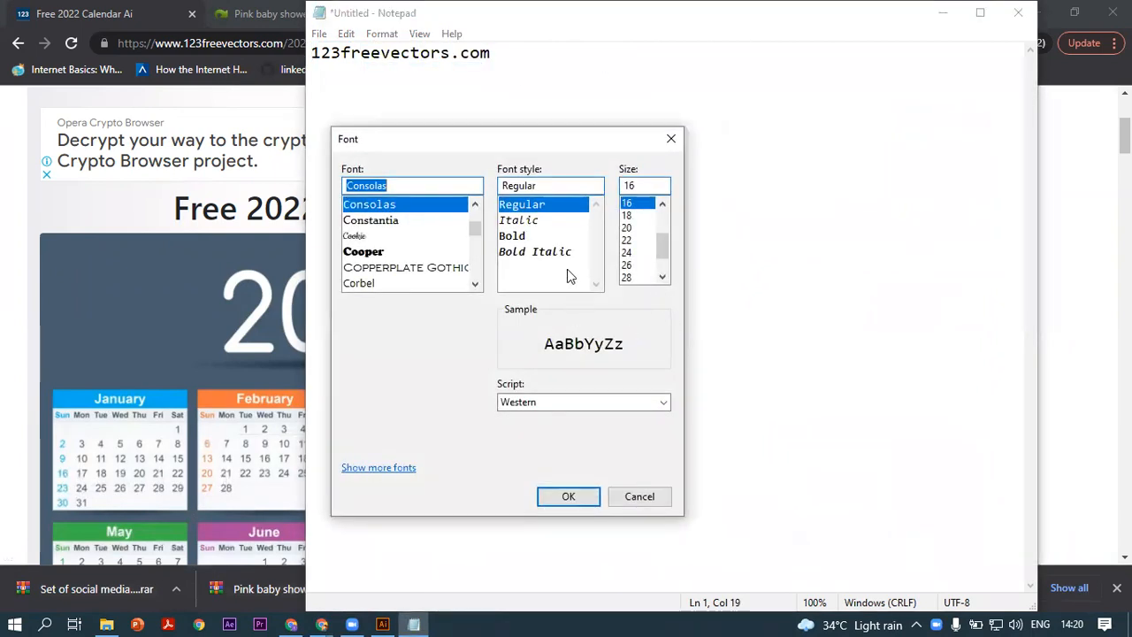
{"action": "scroll", "coordinate": [630, 257], "scroll_direction": "down", "scroll_amount": 1}
{"action": "left_click", "coordinate": [629, 266]}
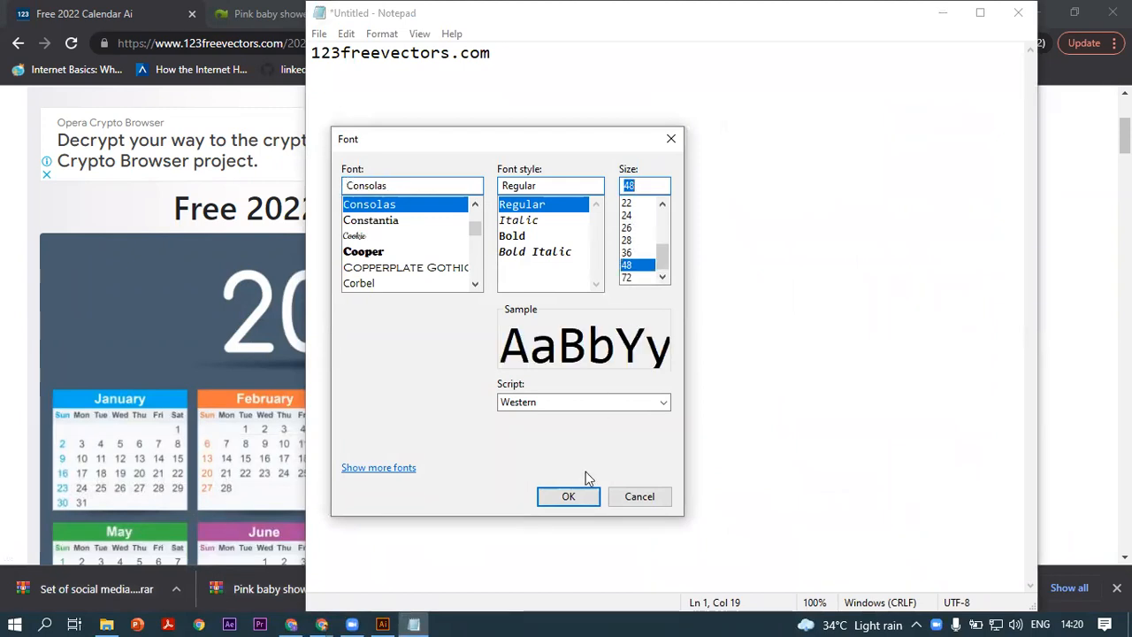
{"action": "left_click", "coordinate": [569, 495]}
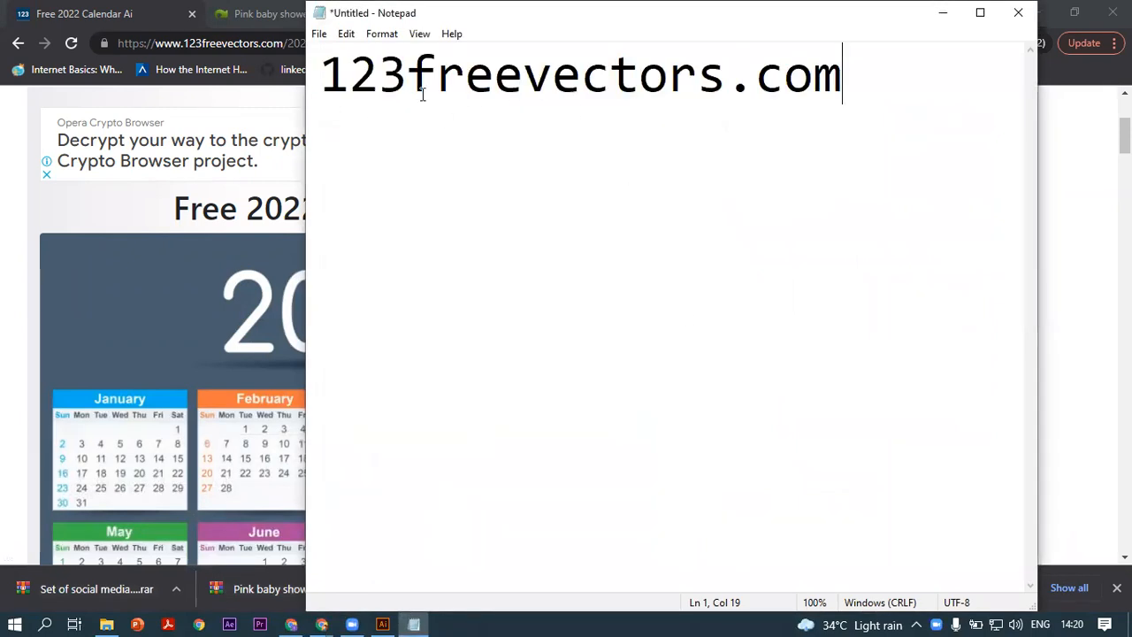
{"action": "left_click", "coordinate": [237, 9]}
{"action": "left_click_drag", "start_coordinate": [203, 44], "coordinate": [95, 69]}
{"action": "key", "text": "ctrl+c"}
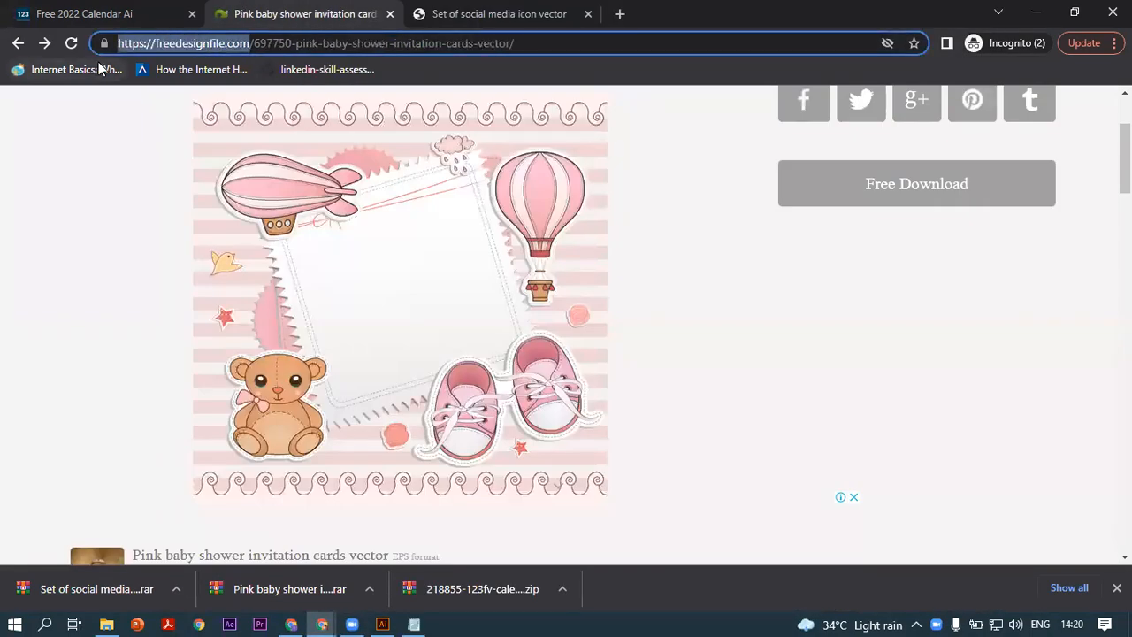
{"action": "left_click", "coordinate": [414, 625]}
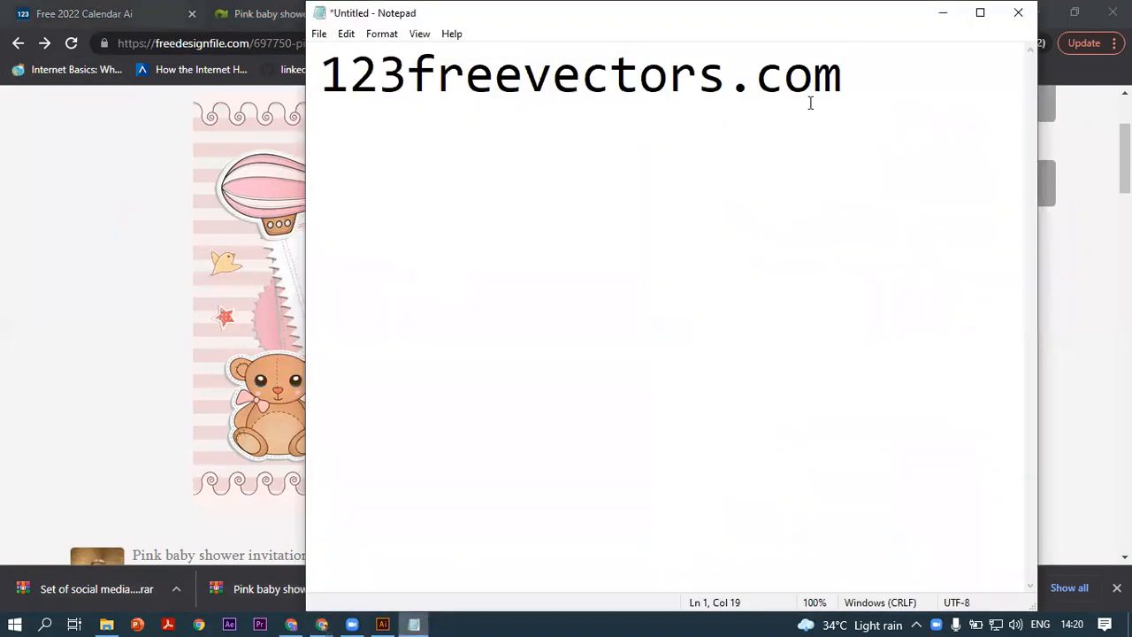
{"action": "key", "text": "Return"}
{"action": "key", "text": "ctrl+v"}
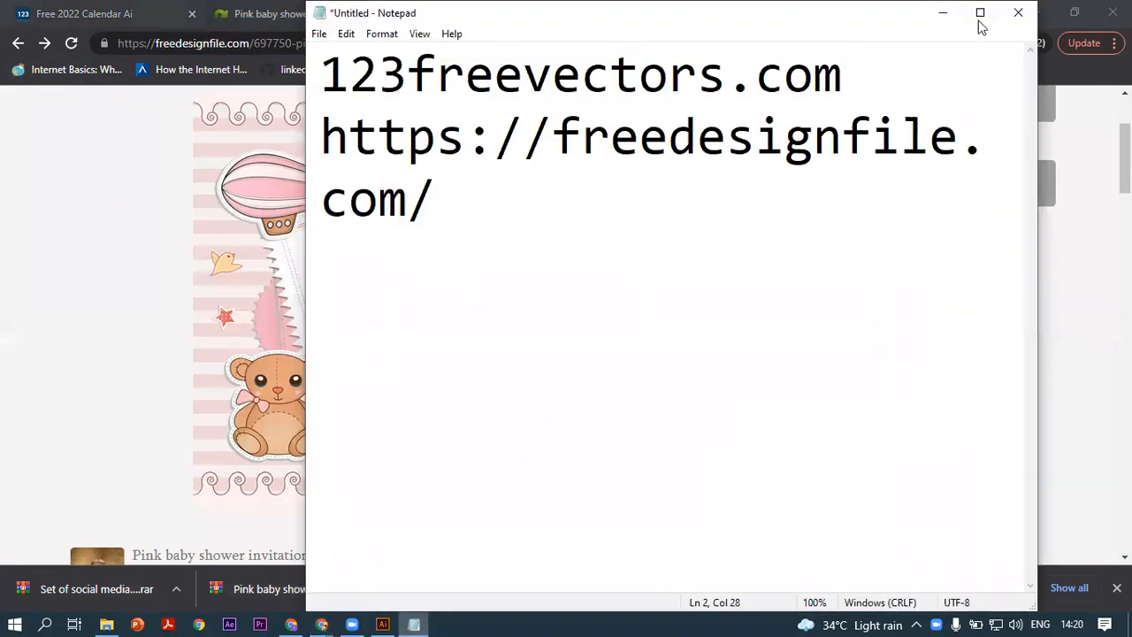
Trim the second address to freedesignfile.com by removing its prefix and trailing slash
{"action": "left_click_drag", "start_coordinate": [553, 137], "coordinate": [305, 144]}
{"action": "key", "text": "BackSpace"}
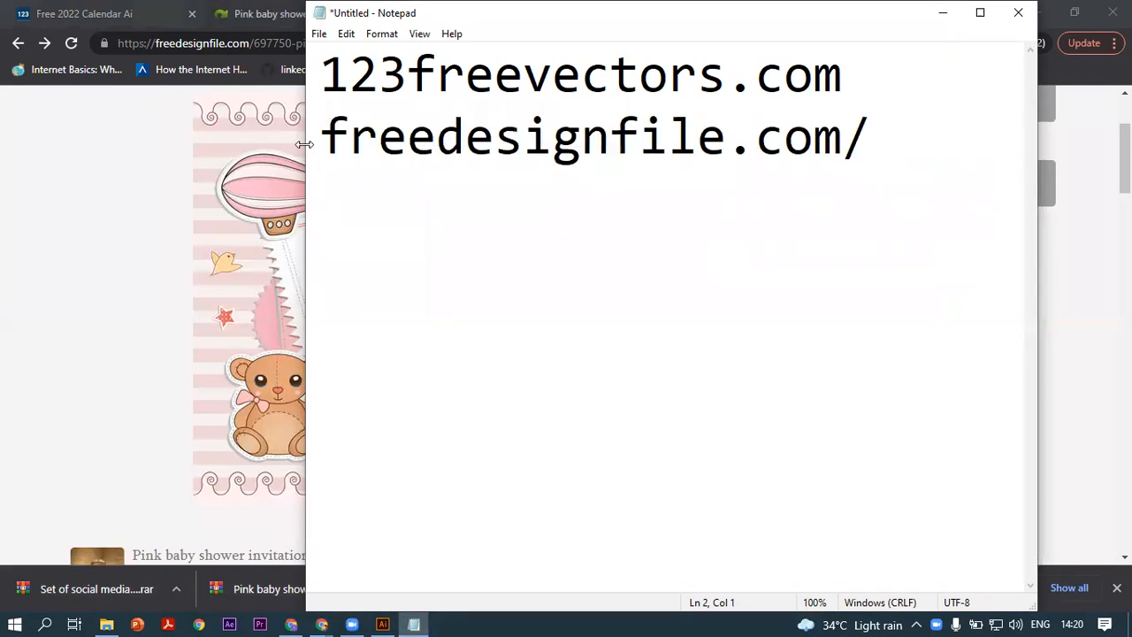
{"action": "left_click_drag", "start_coordinate": [841, 142], "coordinate": [882, 144]}
{"action": "key", "text": "BackSpace"}
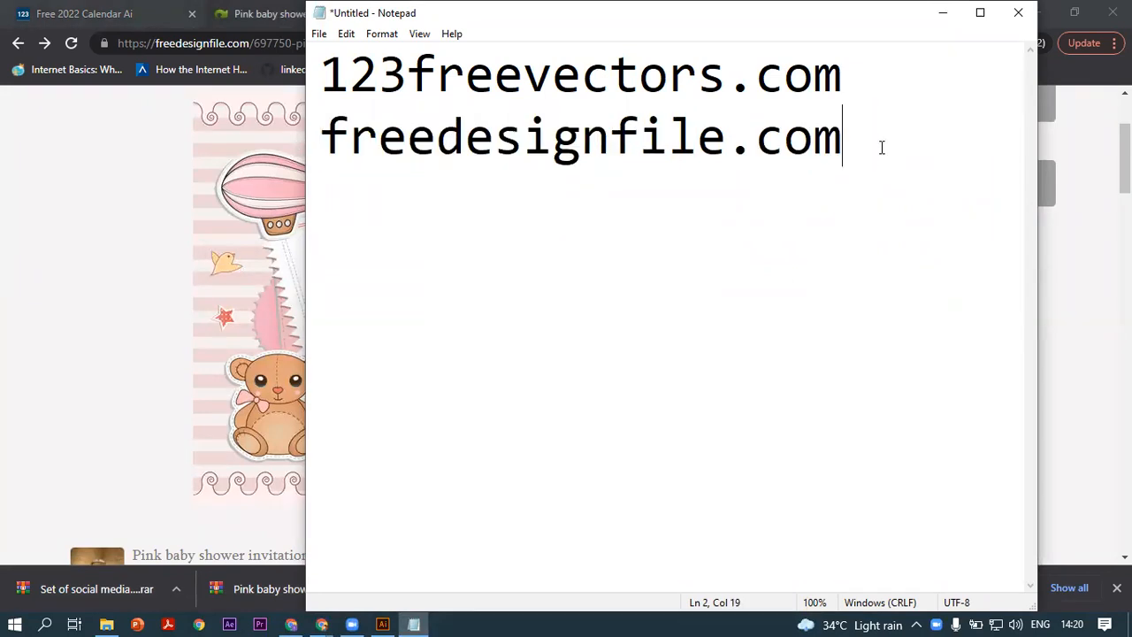
Minimize Notepad and examine the search box and the free photo categories on the freedesignfile.com page
{"action": "left_click", "coordinate": [942, 13]}
{"action": "scroll", "coordinate": [437, 345], "scroll_direction": "up", "scroll_amount": 2}
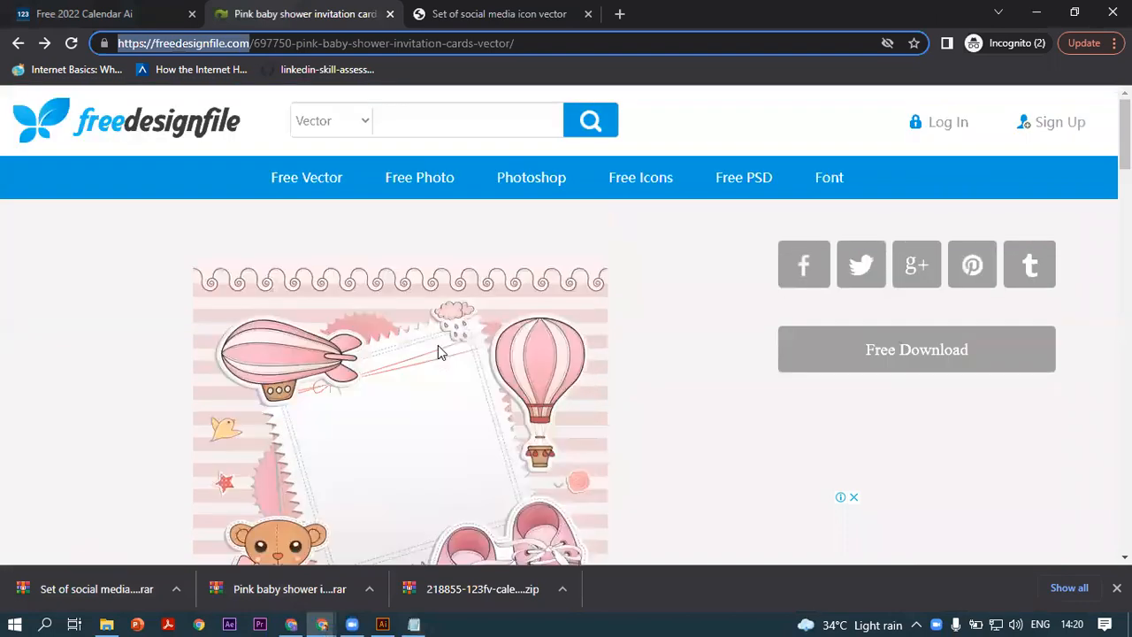
{"action": "left_click", "coordinate": [421, 129]}
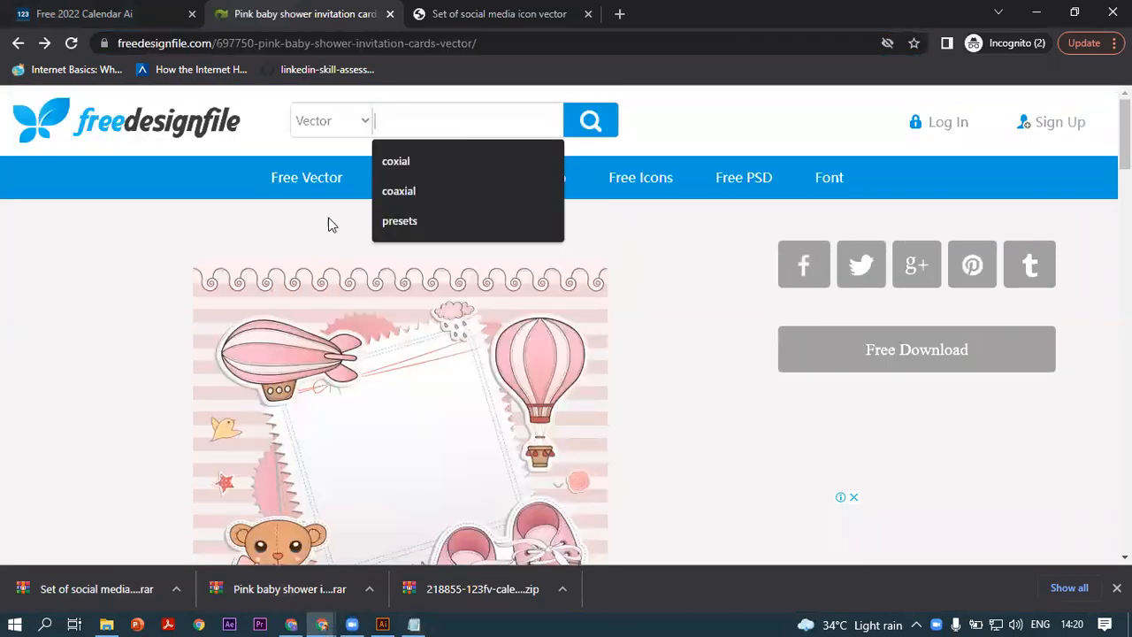
{"action": "left_click", "coordinate": [50, 310]}
{"action": "mouse_move", "coordinate": [419, 179]}
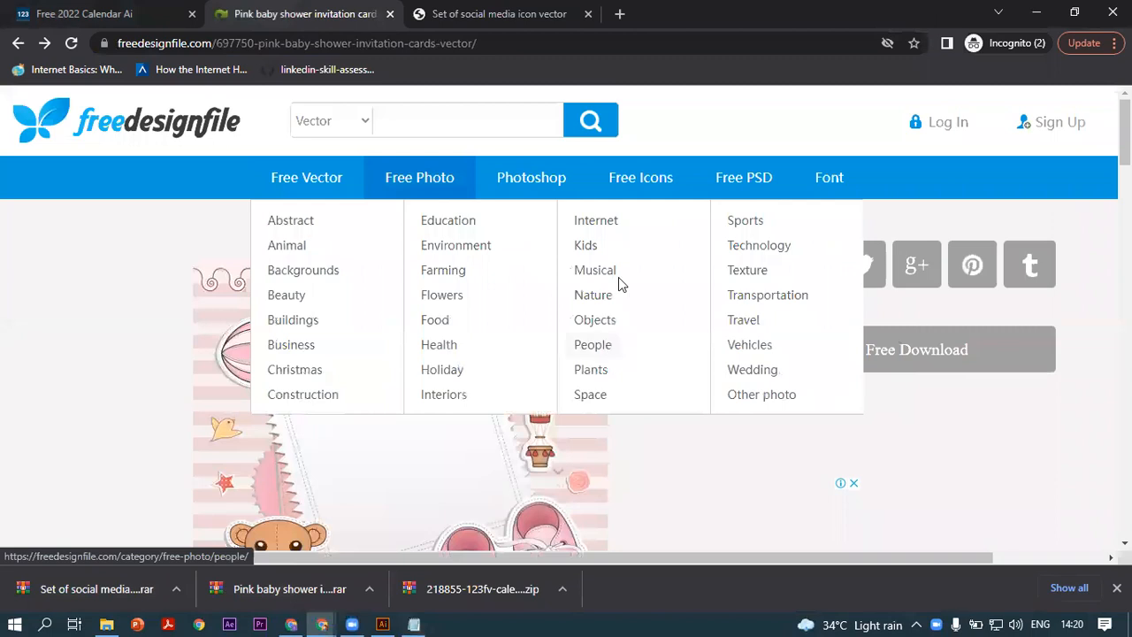
Search the site's vectors for "card"
{"action": "left_click", "coordinate": [469, 124]}
{"action": "type", "text": "card"}
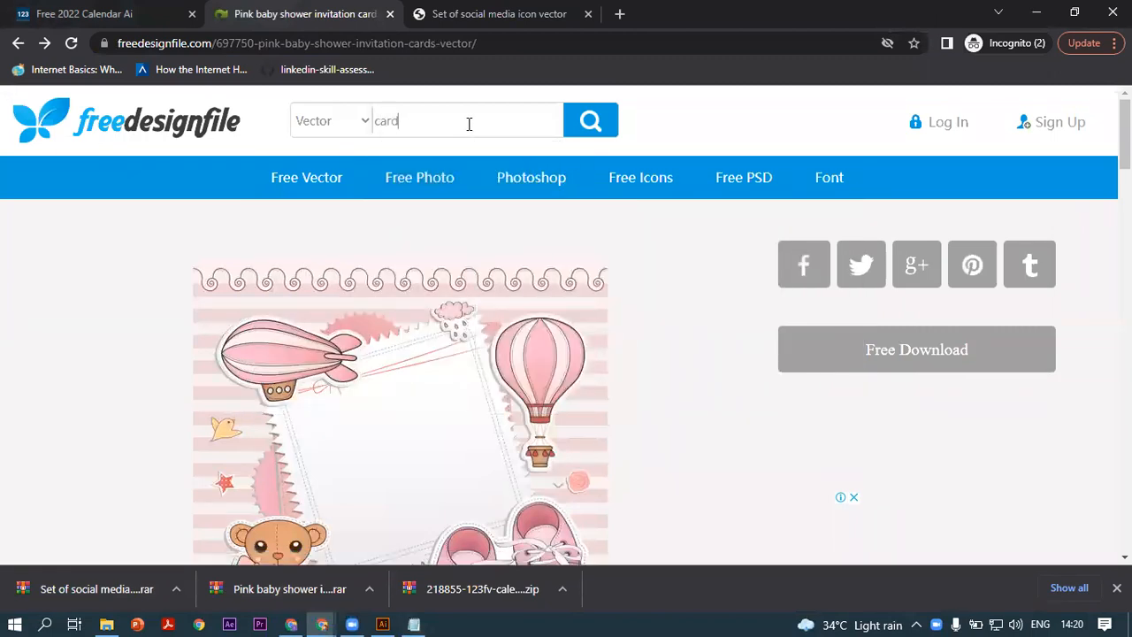
{"action": "left_click", "coordinate": [592, 126]}
{"action": "mouse_move", "coordinate": [491, 186]}
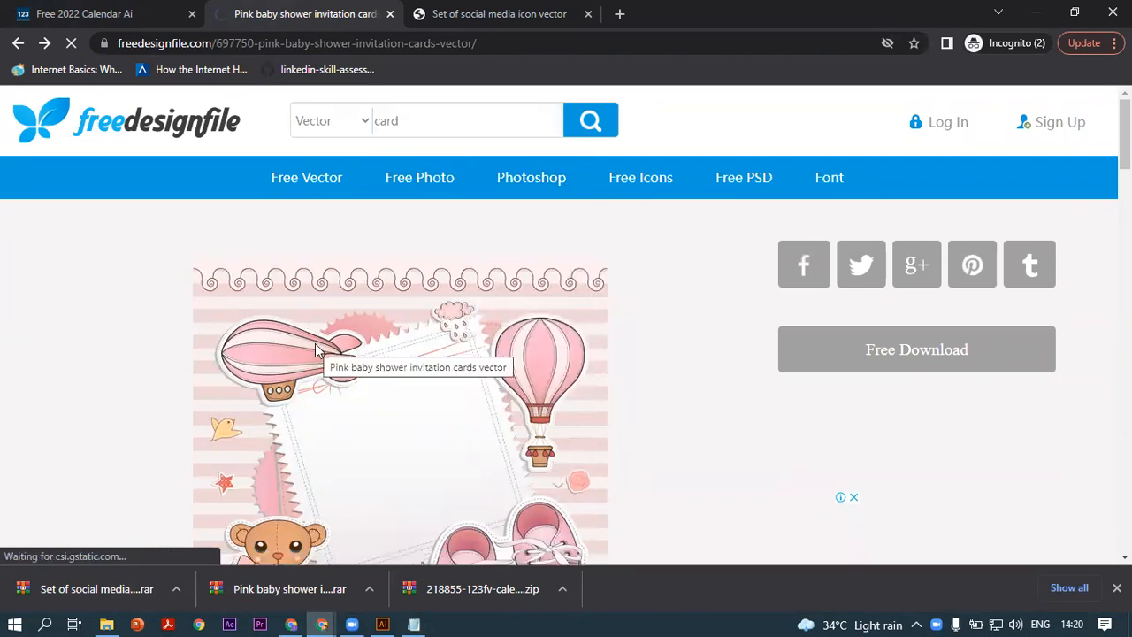
Examine the card vector search results, from the Ramadan and birthday designs down to the end of the page
{"action": "scroll", "coordinate": [459, 358], "scroll_direction": "down", "scroll_amount": 2}
{"action": "scroll", "coordinate": [491, 356], "scroll_direction": "down", "scroll_amount": 2}
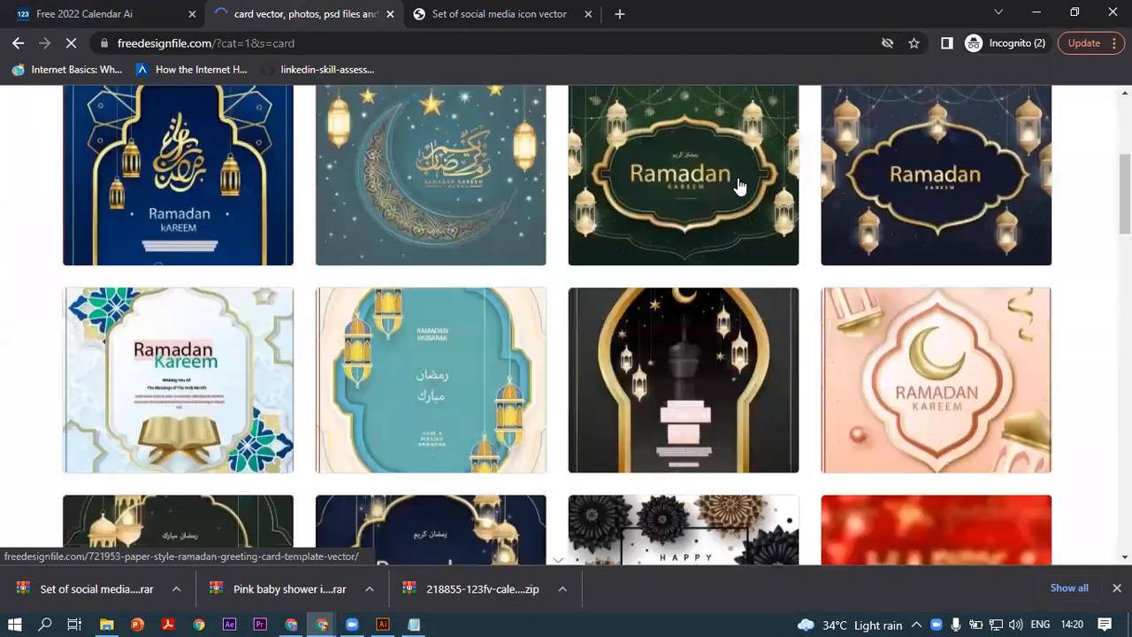
{"action": "scroll", "coordinate": [536, 358], "scroll_direction": "down", "scroll_amount": 5}
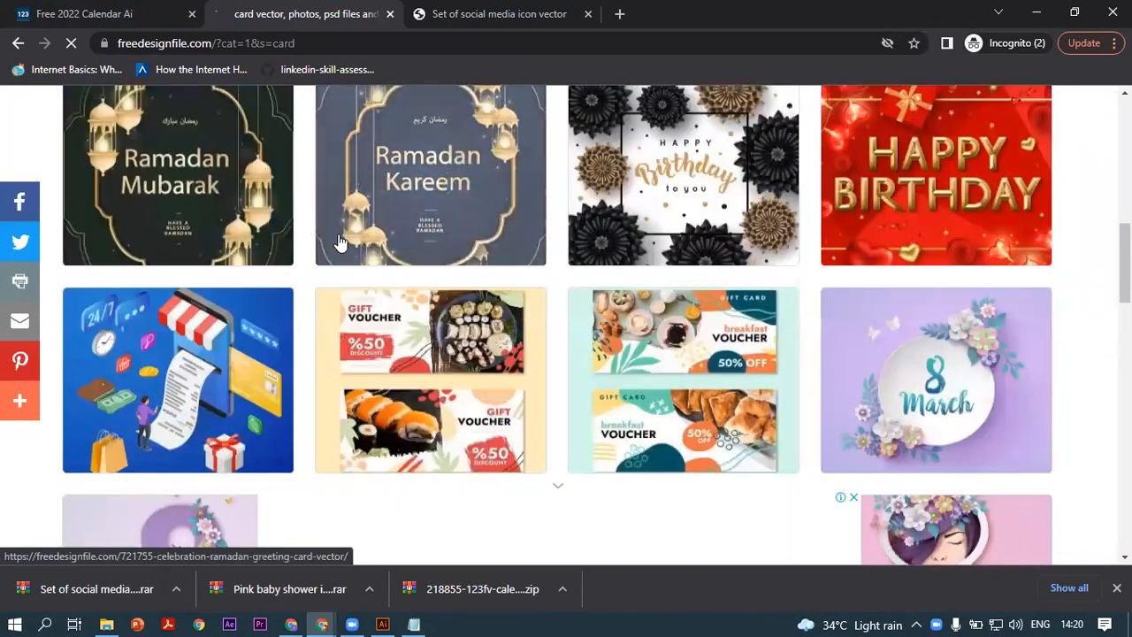
{"action": "scroll", "coordinate": [607, 232], "scroll_direction": "down", "scroll_amount": 2}
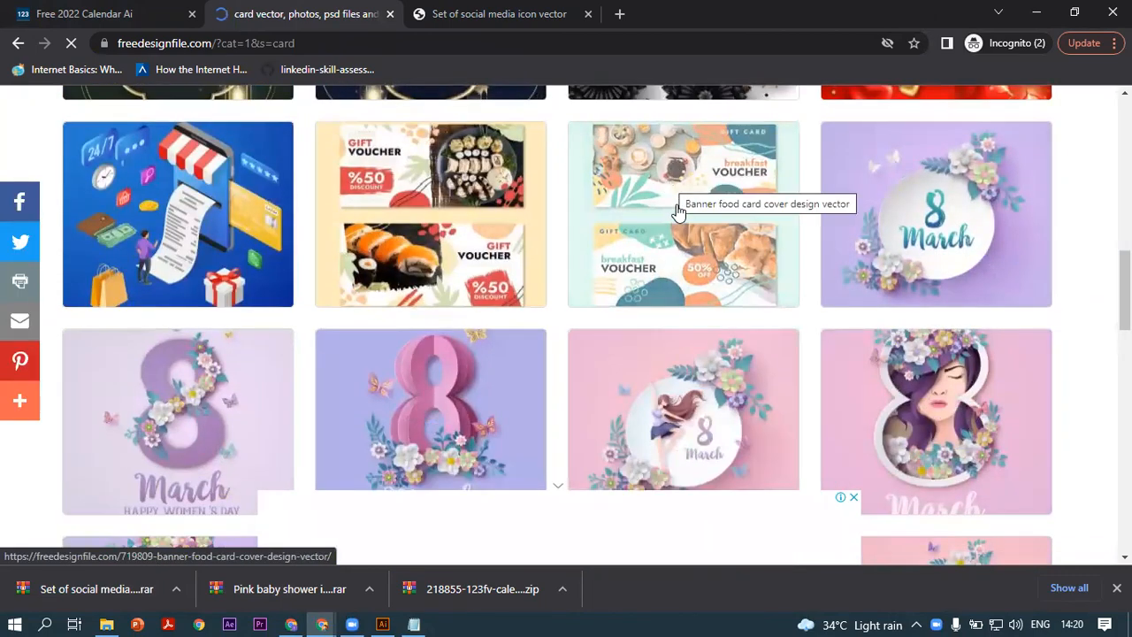
{"action": "scroll", "coordinate": [676, 221], "scroll_direction": "up", "scroll_amount": 5}
{"action": "scroll", "coordinate": [594, 277], "scroll_direction": "down", "scroll_amount": 8}
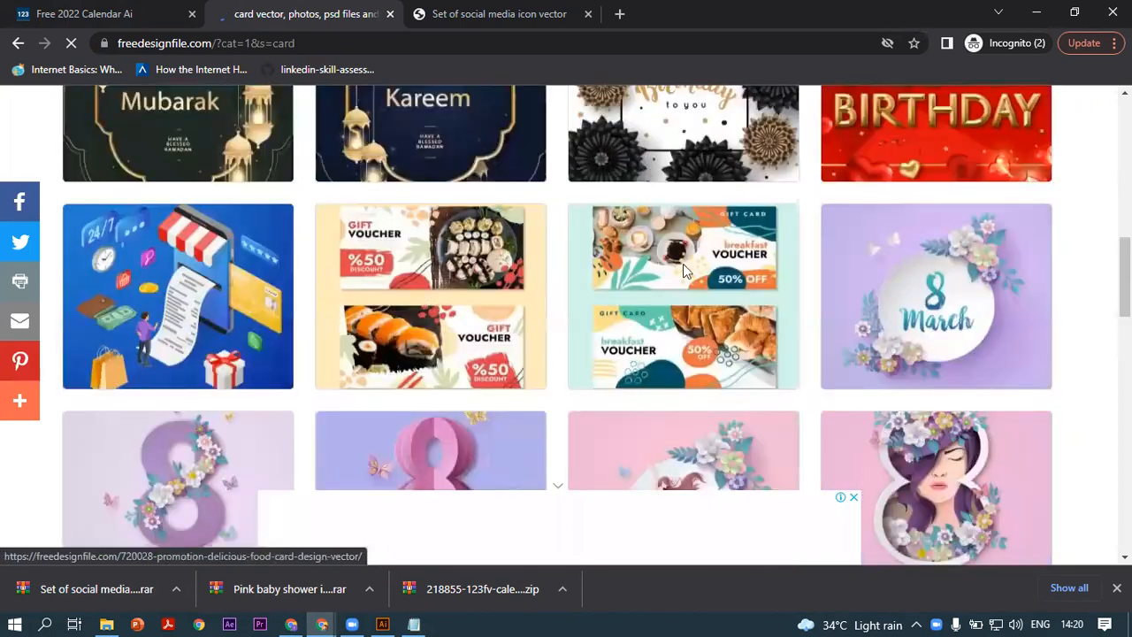
{"action": "scroll", "coordinate": [525, 405], "scroll_direction": "down", "scroll_amount": 3}
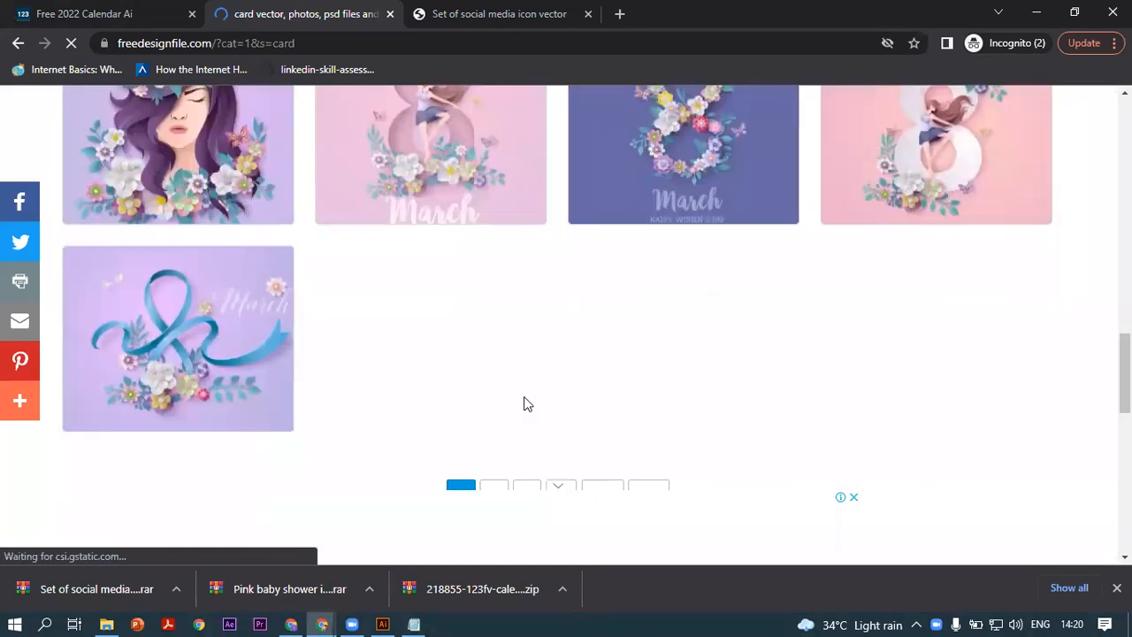
{"action": "scroll", "coordinate": [487, 414], "scroll_direction": "up", "scroll_amount": 5}
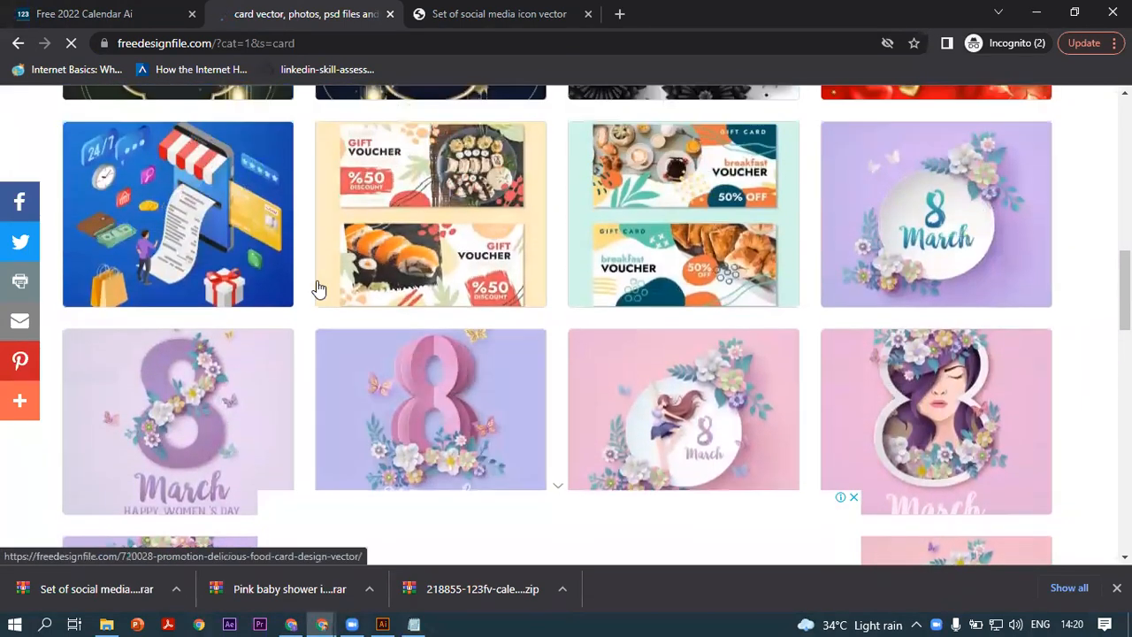
{"action": "scroll", "coordinate": [316, 289], "scroll_direction": "down", "scroll_amount": 3}
Open freepik.com in the browser tab that shows the social media icon download page
{"action": "left_click", "coordinate": [113, 8]}
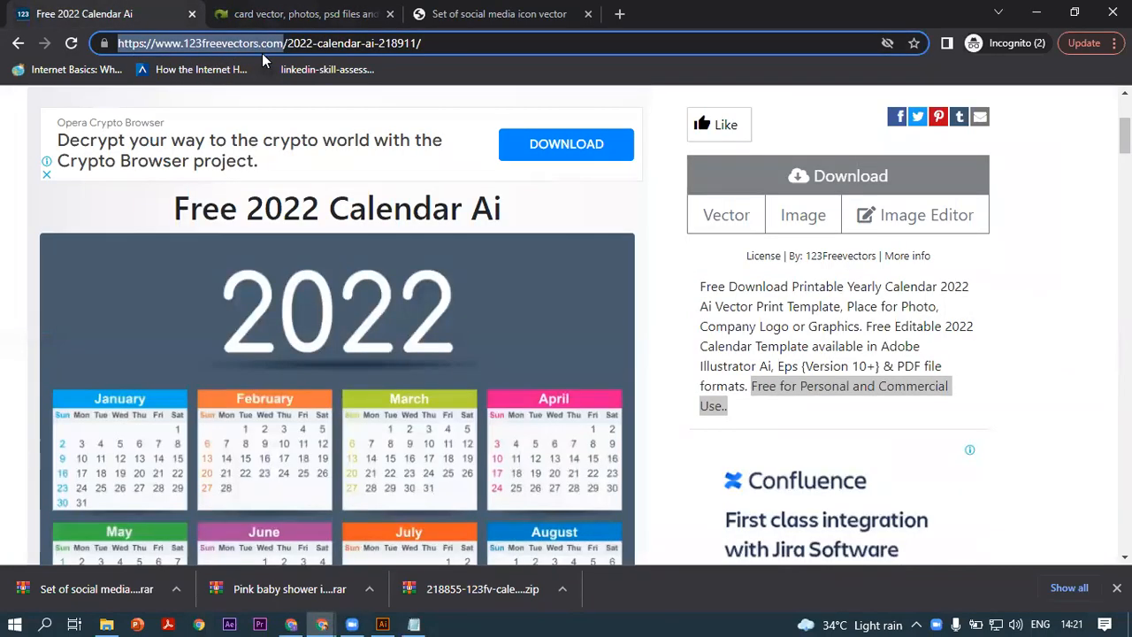
{"action": "left_click", "coordinate": [434, 11]}
{"action": "left_click", "coordinate": [390, 45]}
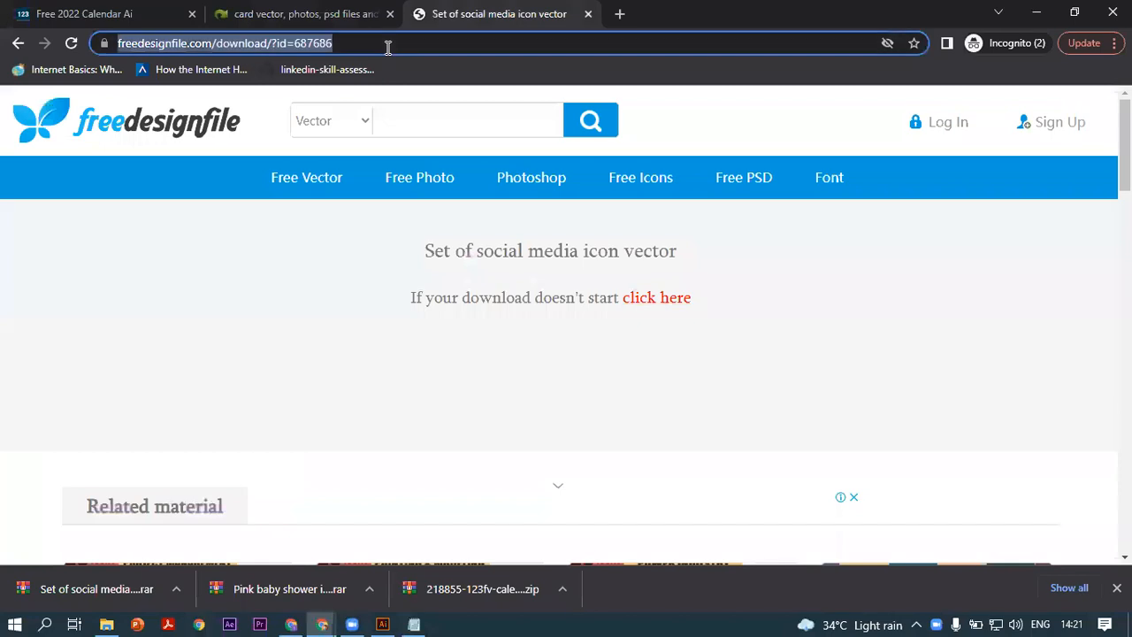
{"action": "type", "text": "free"}
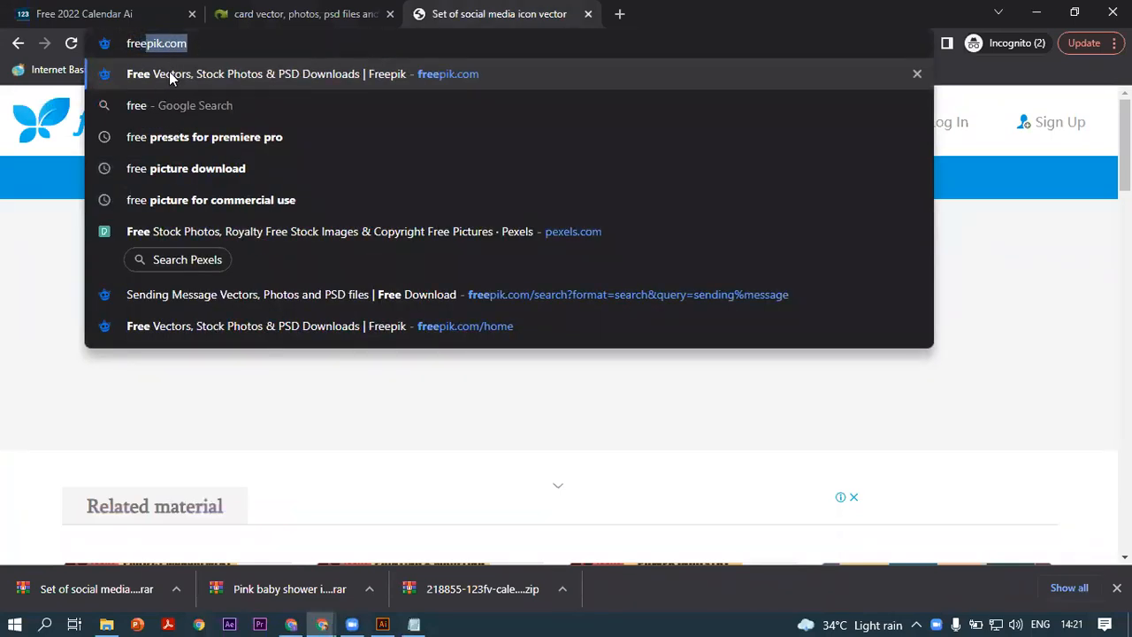
{"action": "left_click", "coordinate": [199, 46]}
{"action": "key", "text": "Return"}
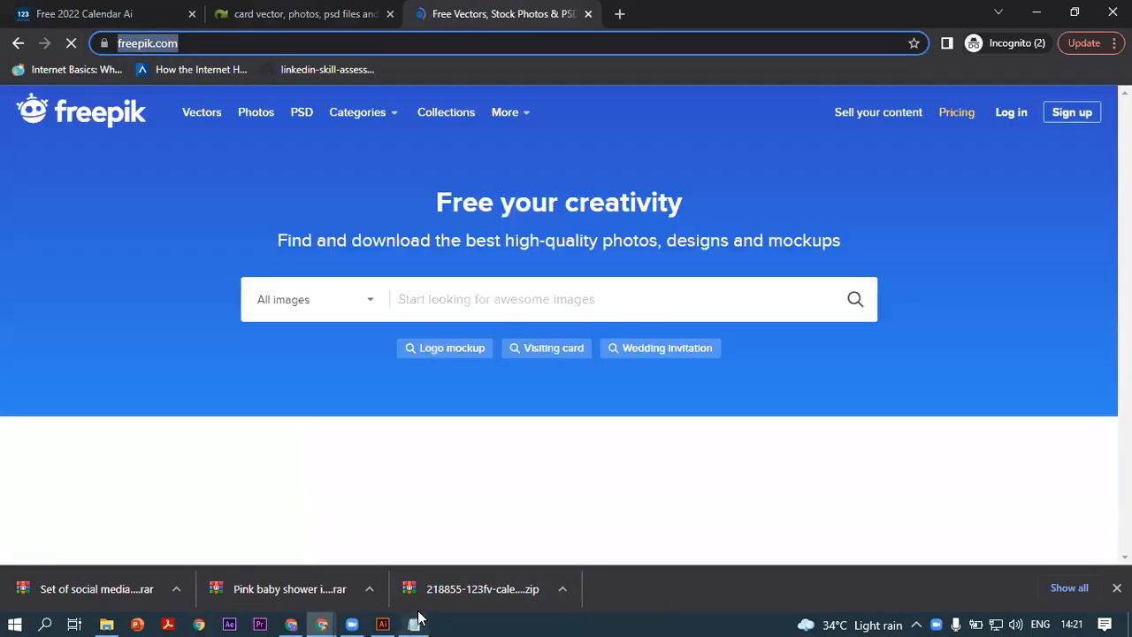
Paste the Freepik address on the third line in Notepad, trim it to freepik.com, and minimize Notepad
{"action": "left_click", "coordinate": [416, 623]}
{"action": "type", "text": "https://www.freepik.com/"}
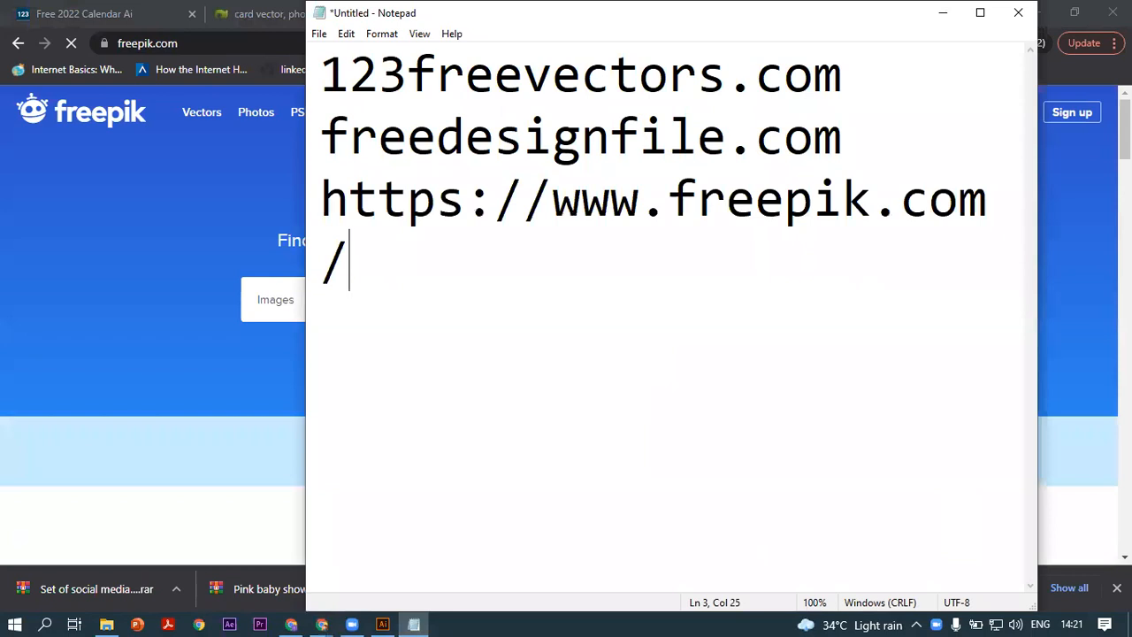
{"action": "left_click_drag", "start_coordinate": [671, 210], "coordinate": [259, 215]}
{"action": "key", "text": "BackSpace"}
{"action": "left_click_drag", "start_coordinate": [641, 208], "coordinate": [252, 239]}
{"action": "key", "text": "BackSpace"}
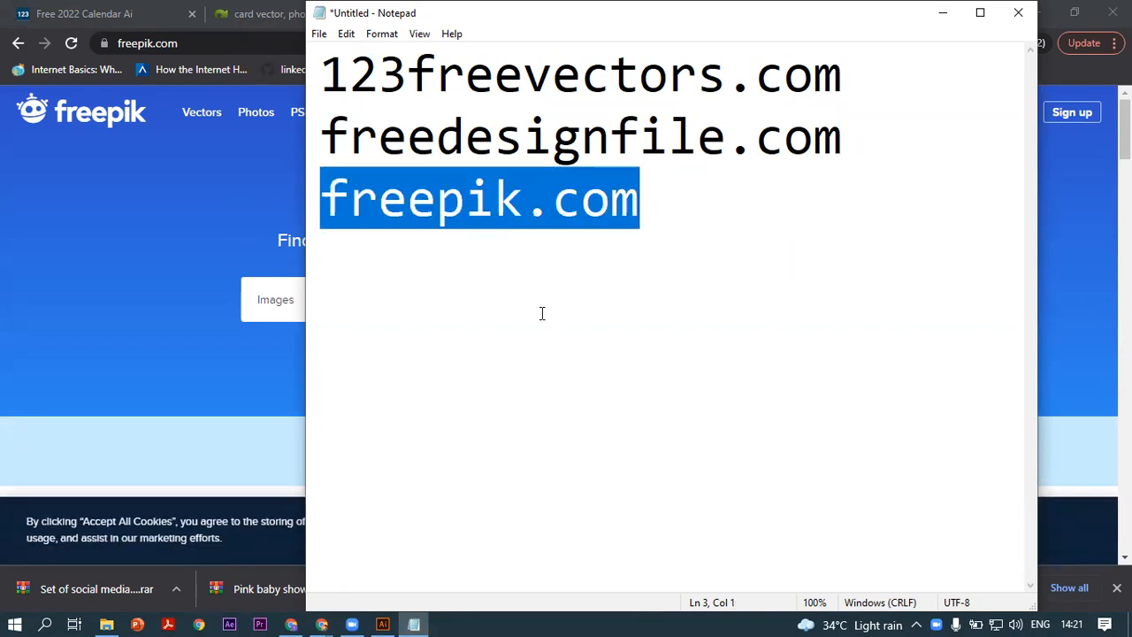
{"action": "left_click", "coordinate": [941, 14]}
Search Freepik's images for "social icon"
{"action": "scroll", "coordinate": [519, 317], "scroll_direction": "down", "scroll_amount": 5}
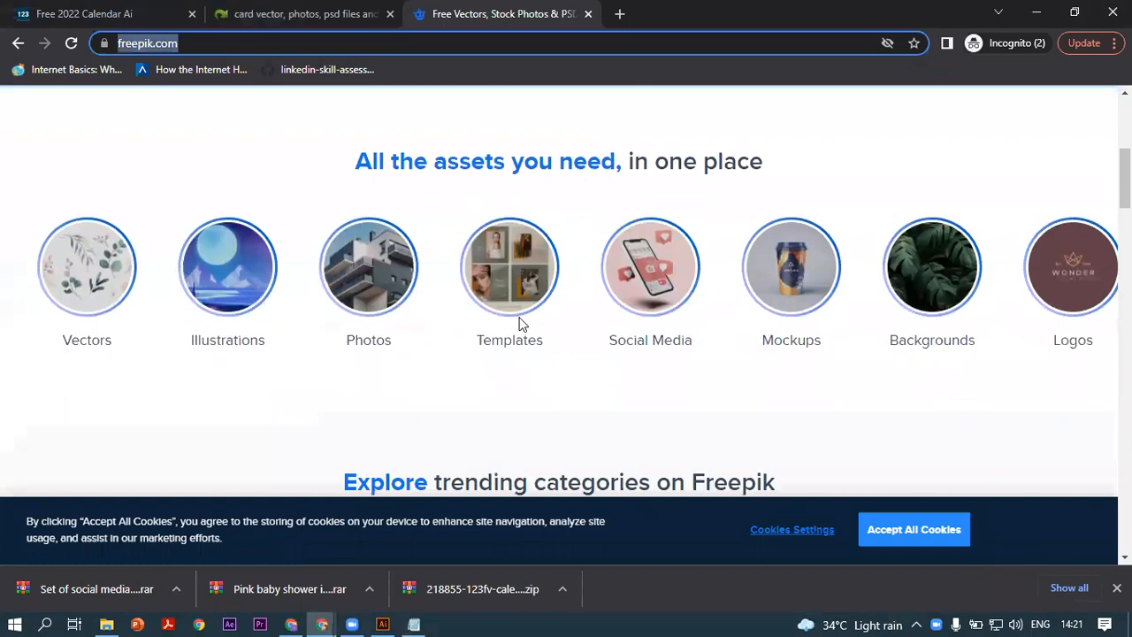
{"action": "scroll", "coordinate": [520, 317], "scroll_direction": "up", "scroll_amount": 3}
{"action": "left_click", "coordinate": [437, 139]}
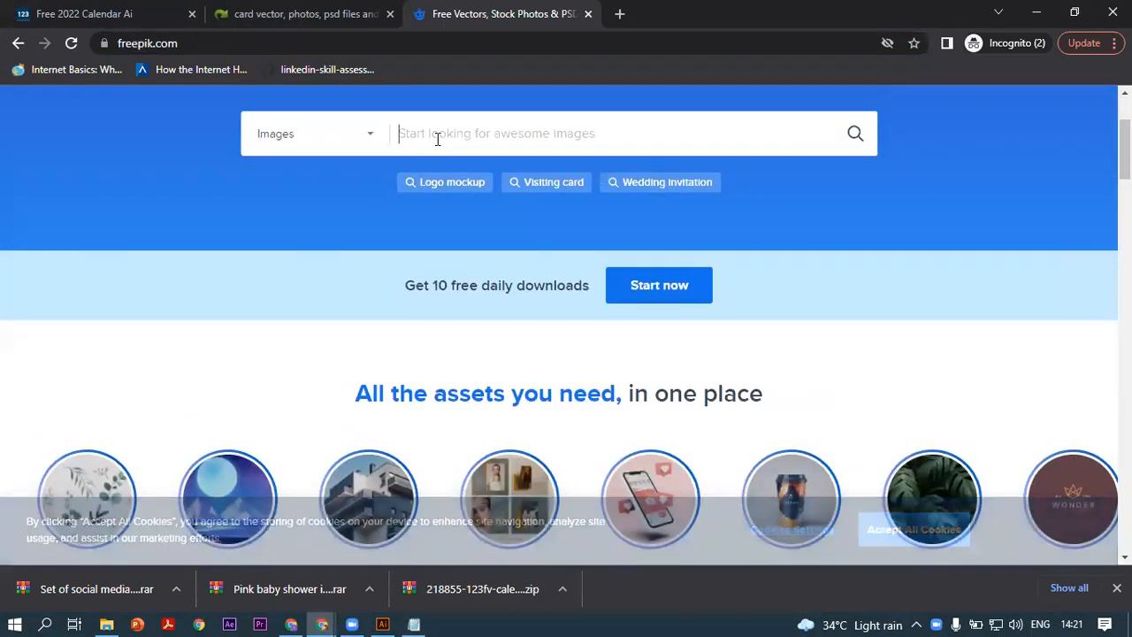
{"action": "type", "text": "s"}
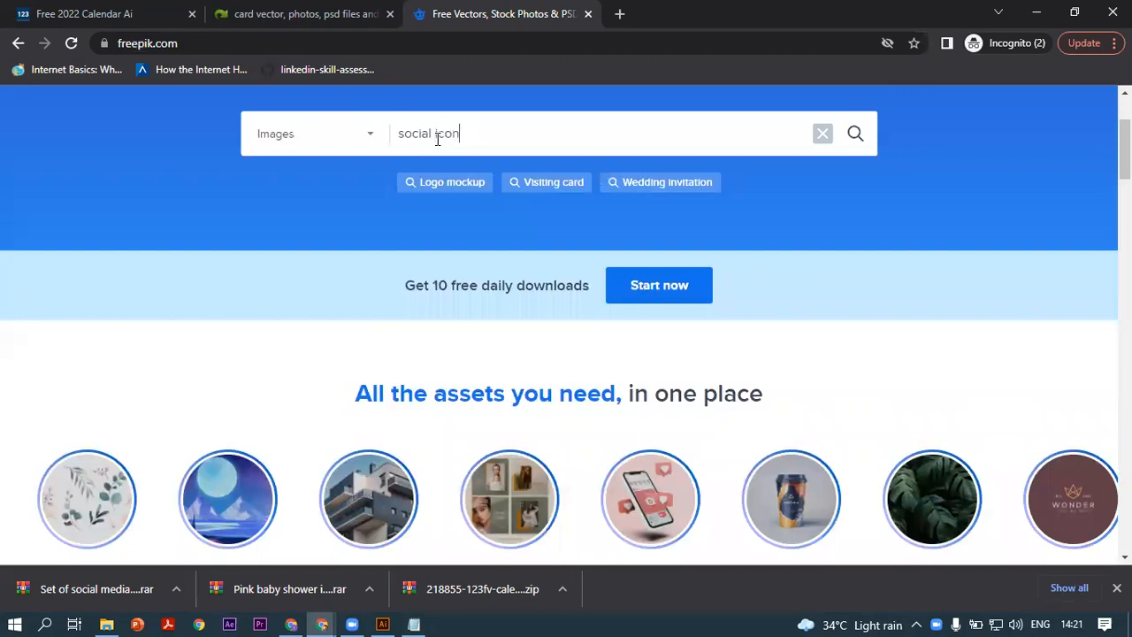
{"action": "type", "text": "ocial icon"}
{"action": "key", "text": "Return"}
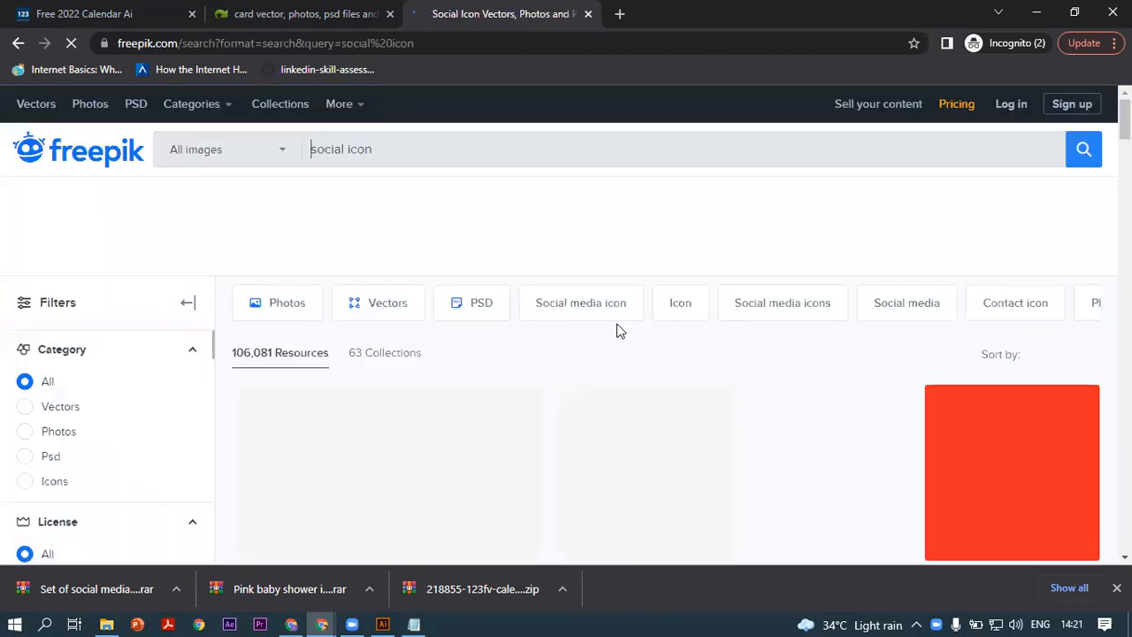
Filter the social icon results to the Free license and the Vectors category
{"action": "scroll", "coordinate": [620, 328], "scroll_direction": "down", "scroll_amount": 2}
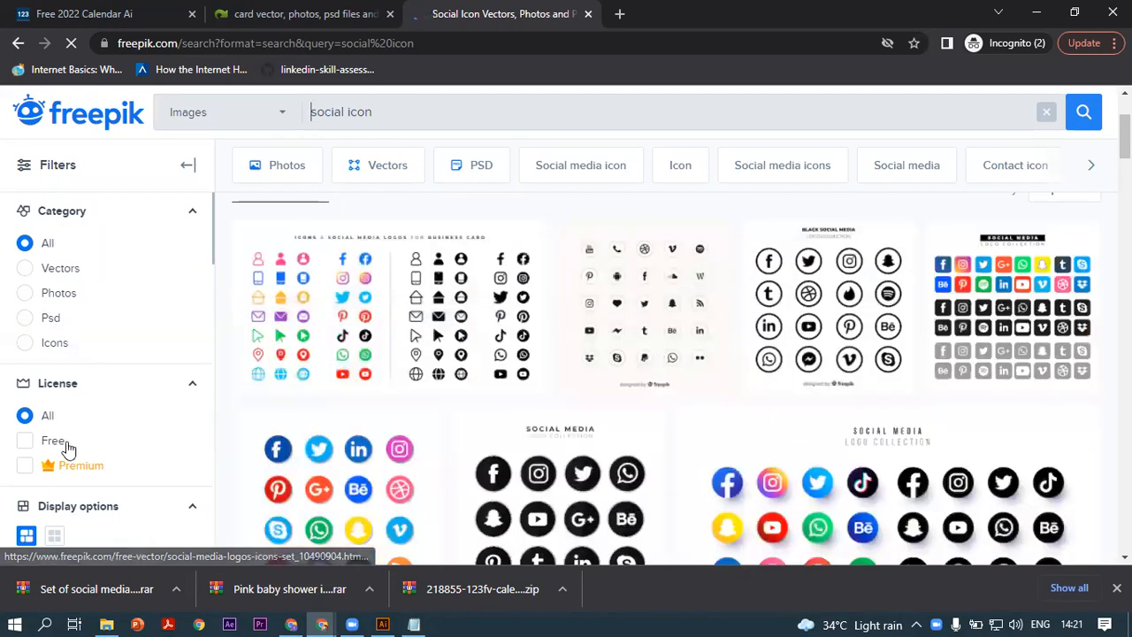
{"action": "left_click", "coordinate": [29, 440]}
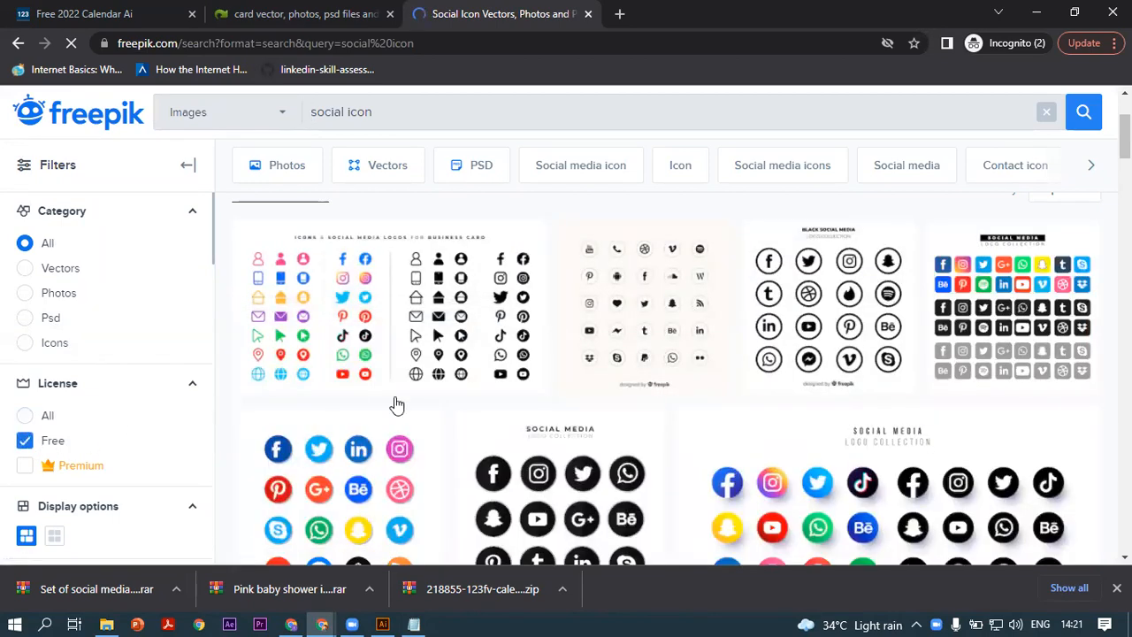
{"action": "scroll", "coordinate": [456, 416], "scroll_direction": "down", "scroll_amount": 2}
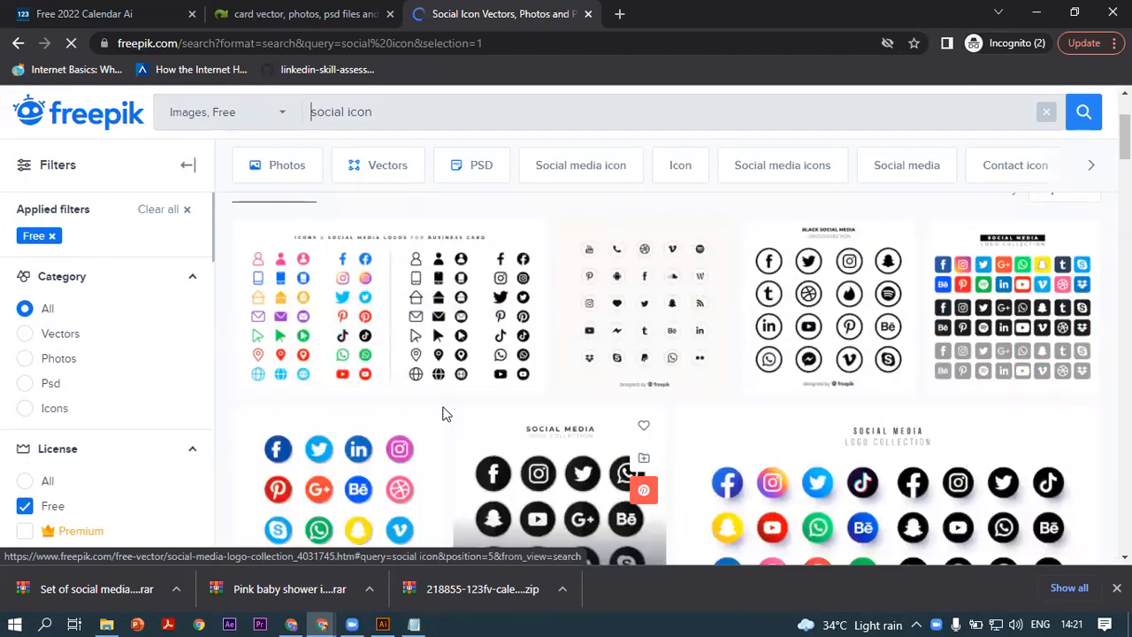
{"action": "scroll", "coordinate": [202, 380], "scroll_direction": "up", "scroll_amount": 2}
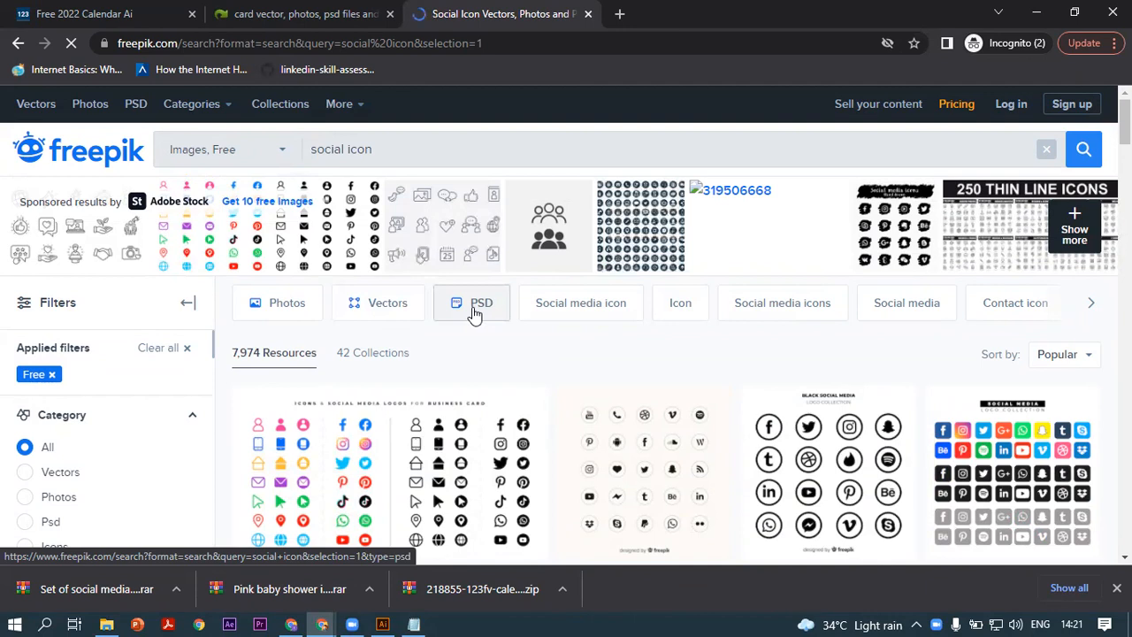
{"action": "left_click", "coordinate": [381, 321]}
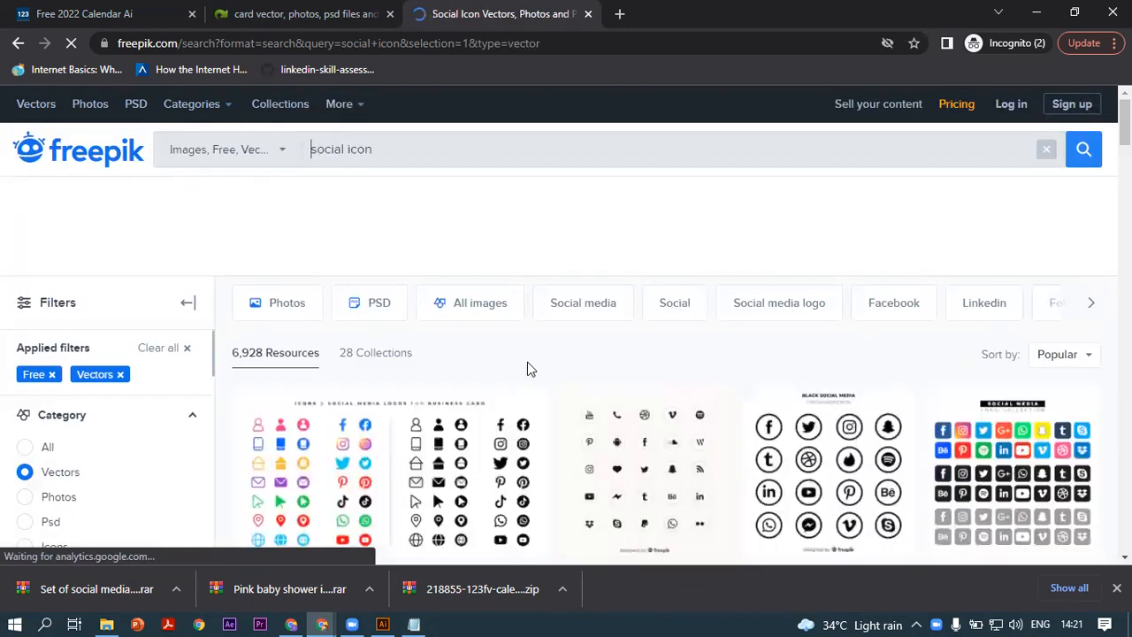
Examine the free vector results for social icons
{"action": "scroll", "coordinate": [527, 369], "scroll_direction": "down", "scroll_amount": 1}
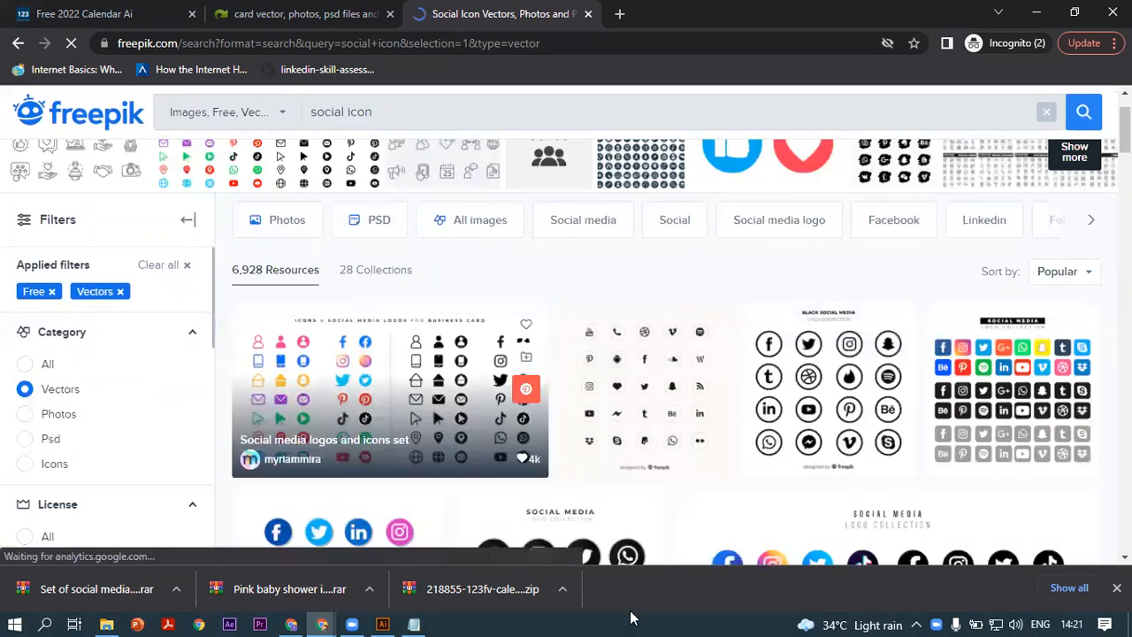
{"action": "scroll", "coordinate": [679, 482], "scroll_direction": "down", "scroll_amount": 1}
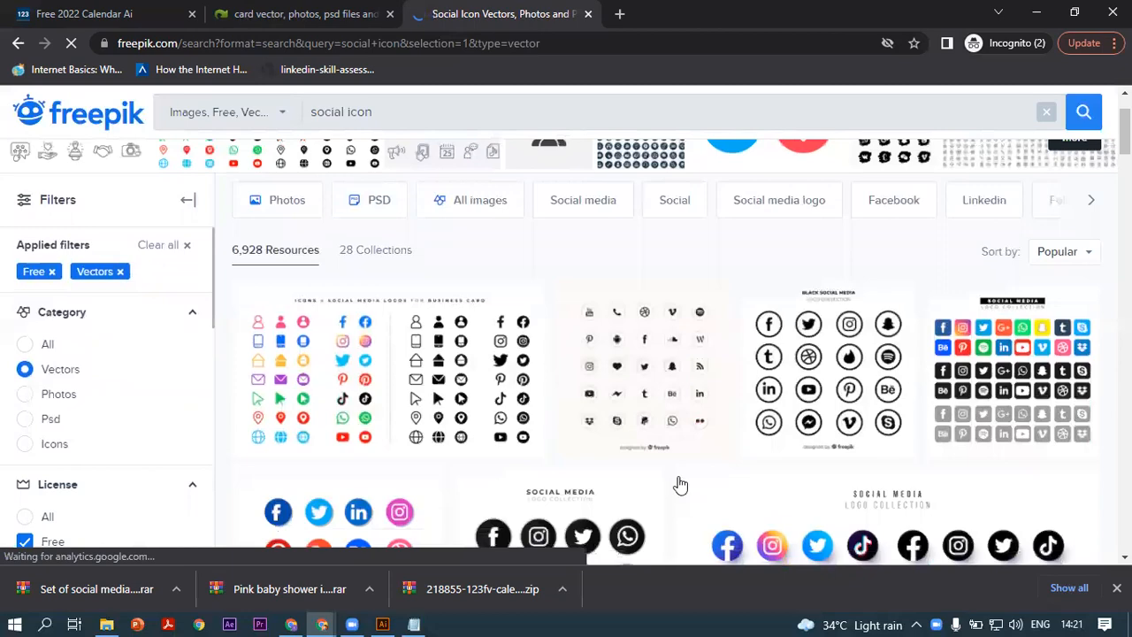
{"action": "scroll", "coordinate": [705, 451], "scroll_direction": "down", "scroll_amount": 5}
{"action": "scroll", "coordinate": [705, 451], "scroll_direction": "up", "scroll_amount": 4}
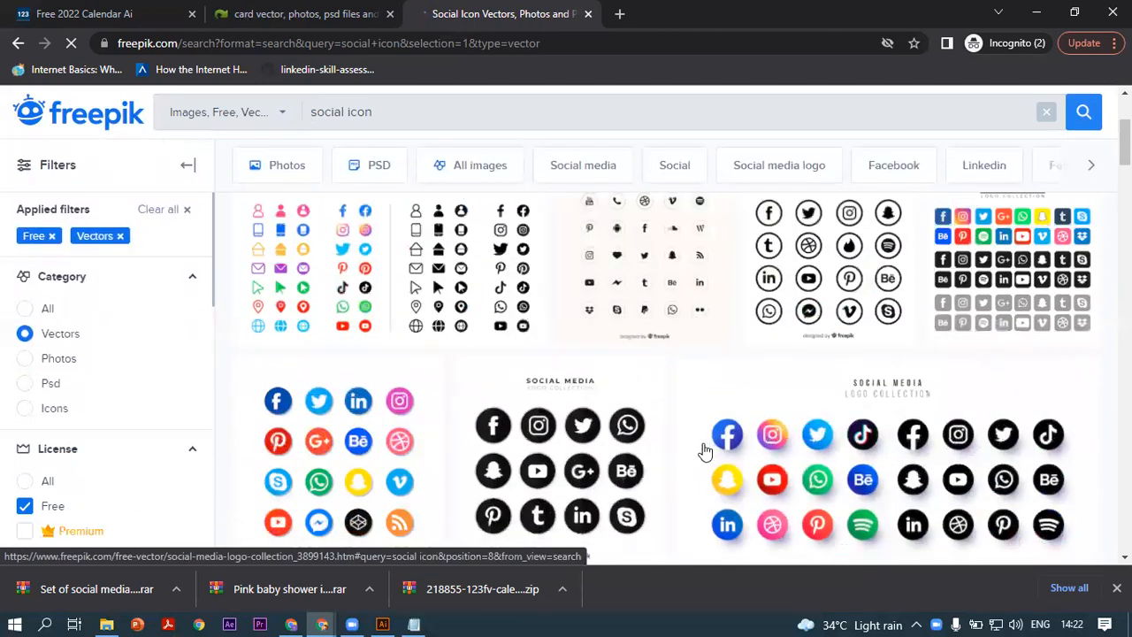
{"action": "scroll", "coordinate": [674, 461], "scroll_direction": "down", "scroll_amount": 1}
{"action": "scroll", "coordinate": [674, 461], "scroll_direction": "up", "scroll_amount": 1}
{"action": "scroll", "coordinate": [335, 445], "scroll_direction": "down", "scroll_amount": 1}
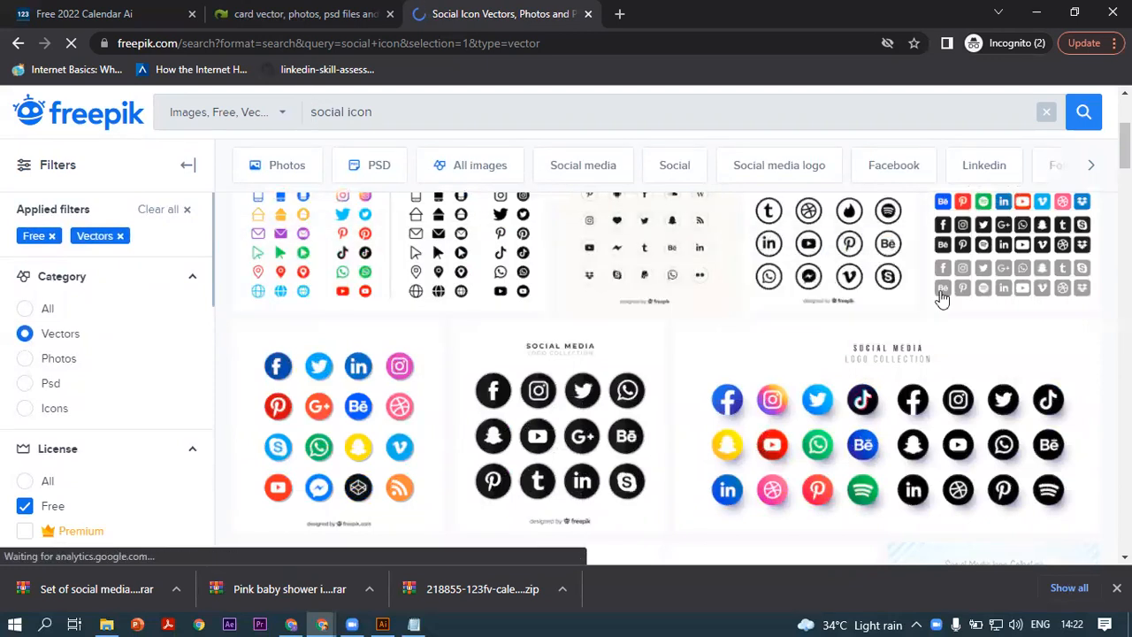
{"action": "scroll", "coordinate": [920, 301], "scroll_direction": "up", "scroll_amount": 1}
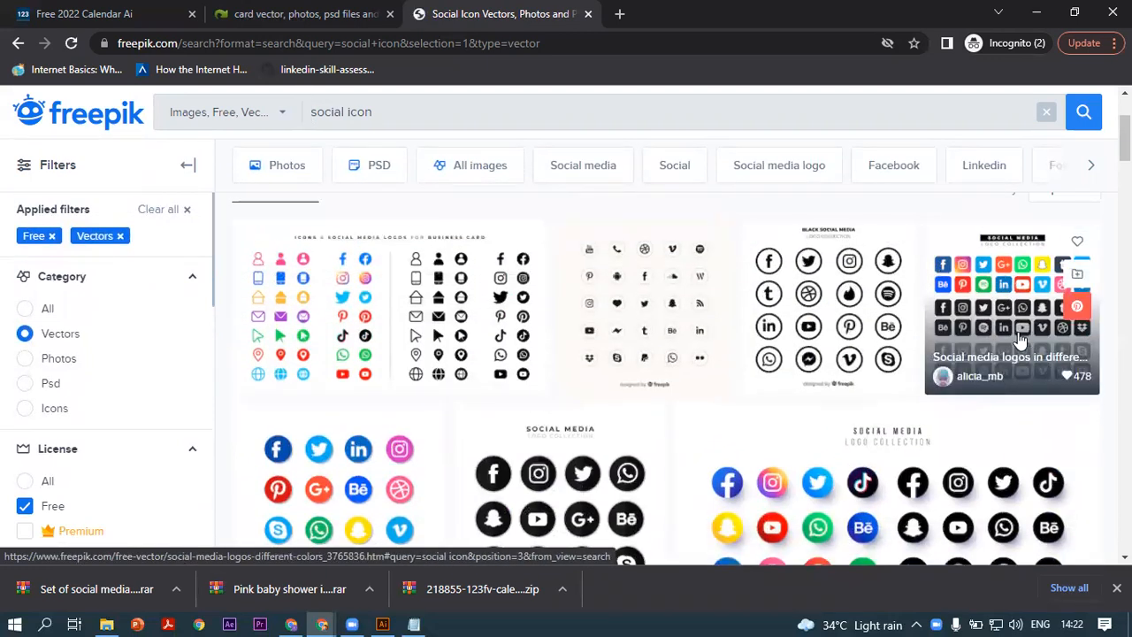
Open the "Social media logos in different colors" vector and review its Freepik License and attribution terms
{"action": "left_click", "coordinate": [1016, 335]}
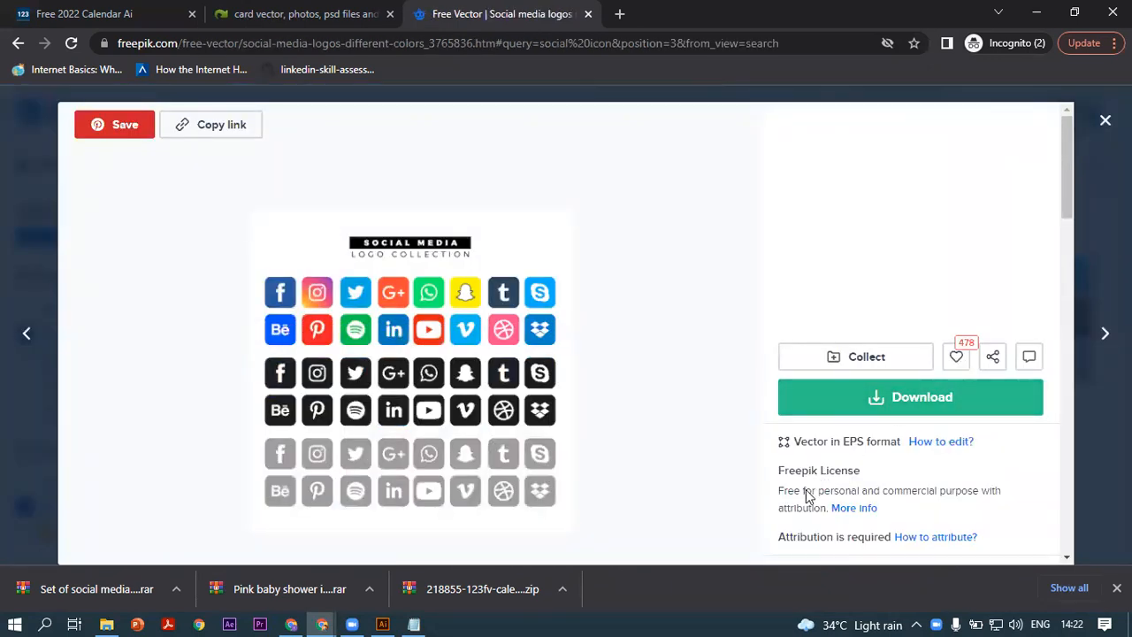
{"action": "left_click_drag", "start_coordinate": [821, 498], "coordinate": [977, 499]}
{"action": "left_click_drag", "start_coordinate": [981, 495], "coordinate": [823, 508]}
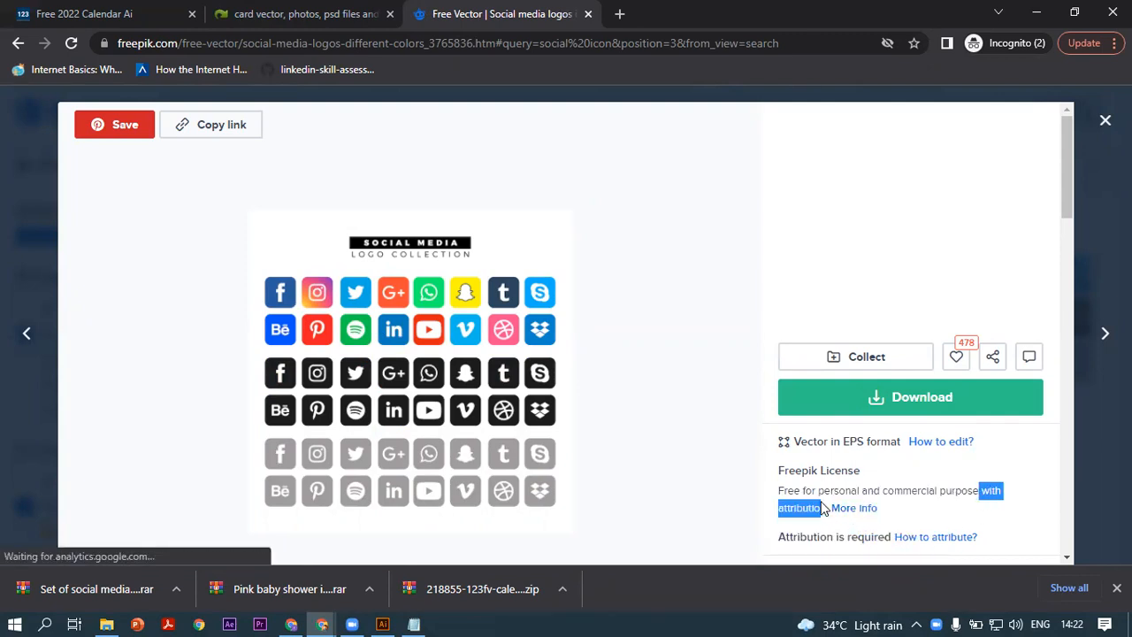
{"action": "left_click", "coordinate": [1037, 452]}
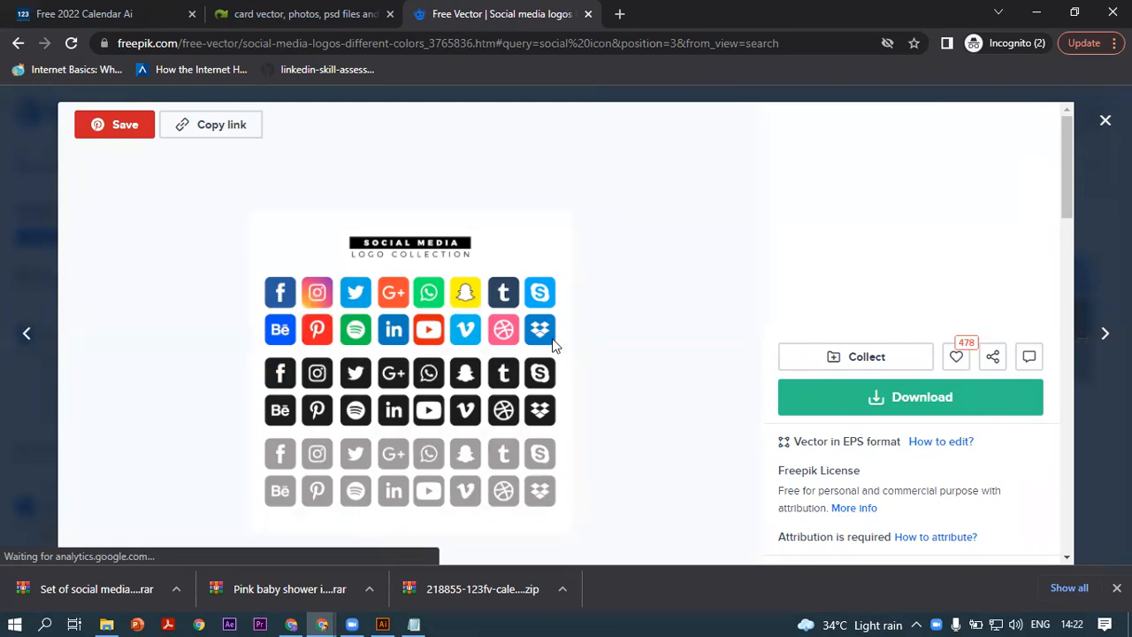
Download the social media logos vector with the free, attribution-required option and close its preview
{"action": "left_click", "coordinate": [822, 400]}
{"action": "scroll", "coordinate": [841, 422], "scroll_direction": "down", "scroll_amount": 3}
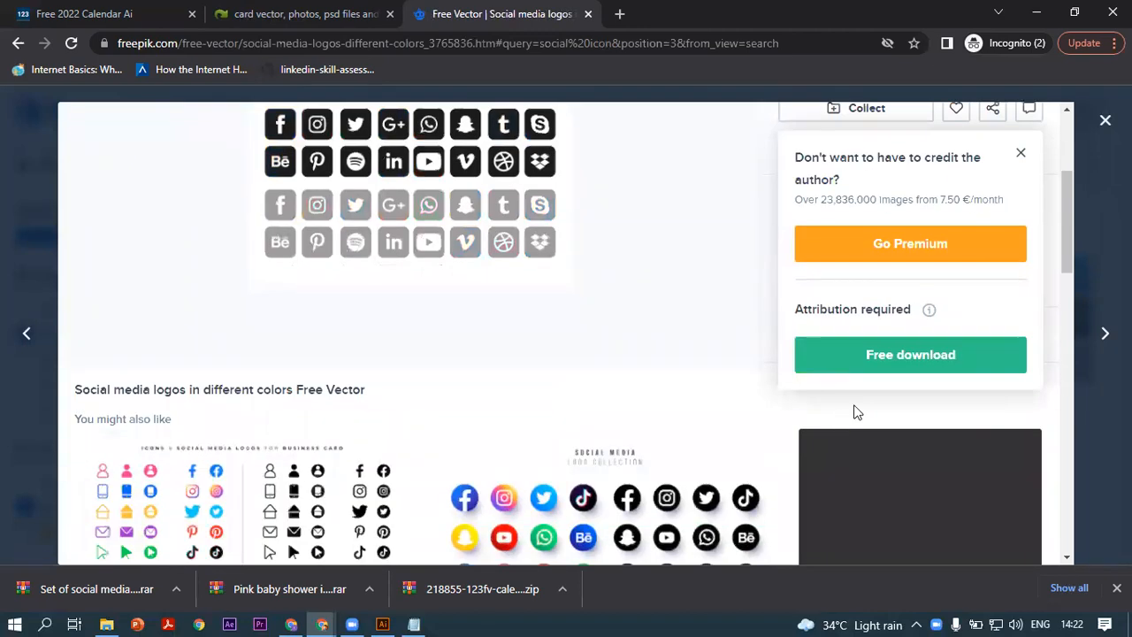
{"action": "left_click", "coordinate": [880, 363]}
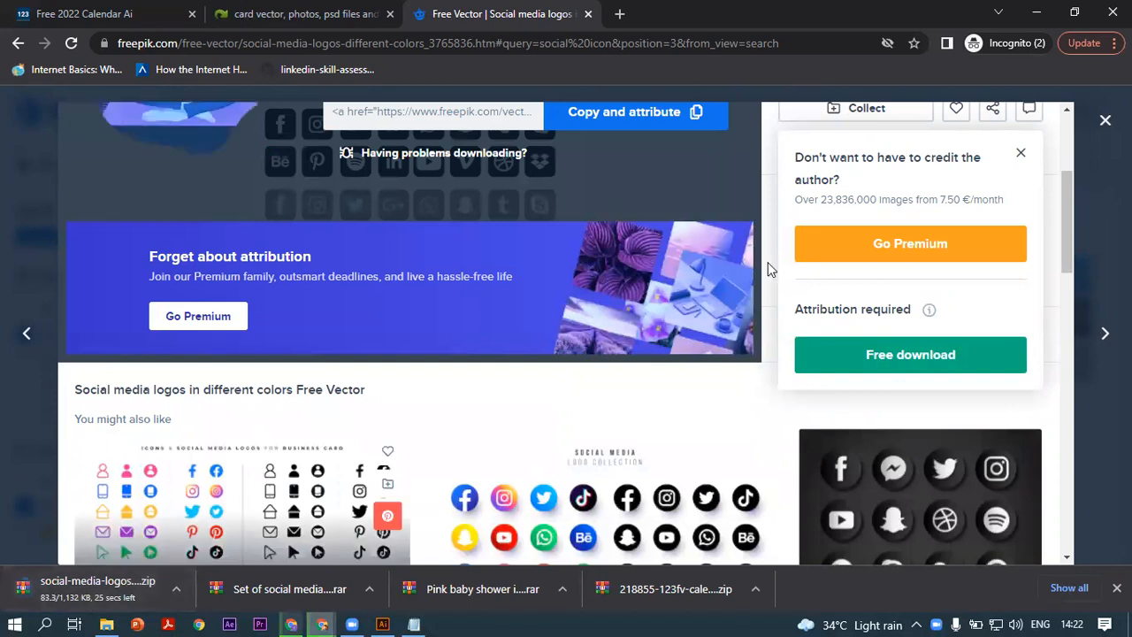
{"action": "left_click", "coordinate": [1105, 119]}
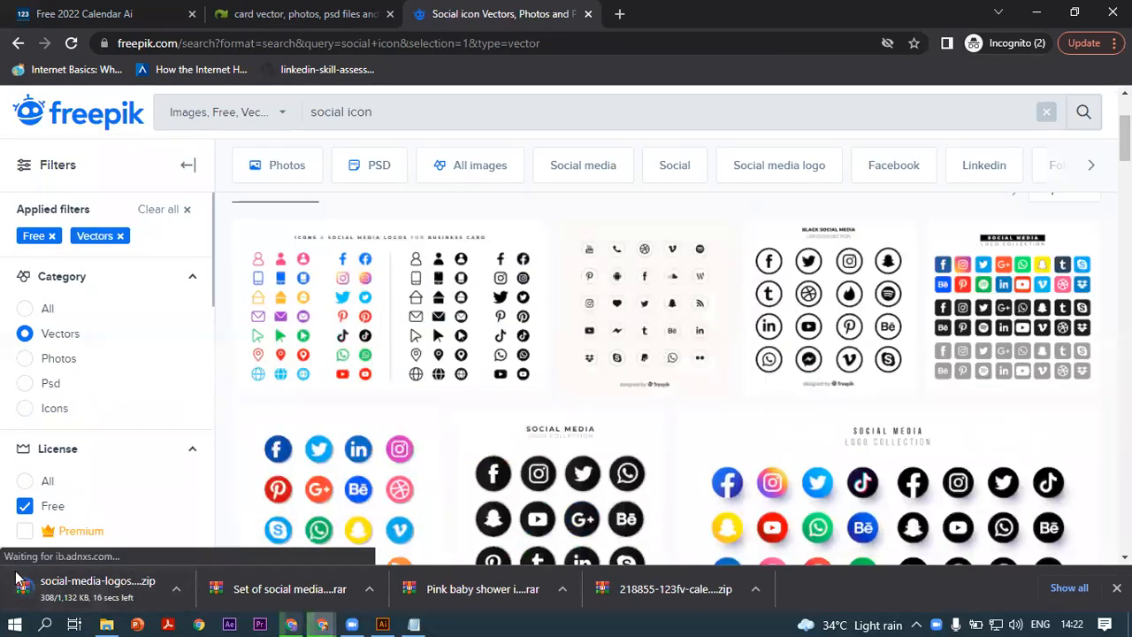
Switch to Illustrator and return the pair of baby shoes to the lower-right corner of the pink invitation card
{"action": "left_click", "coordinate": [382, 624]}
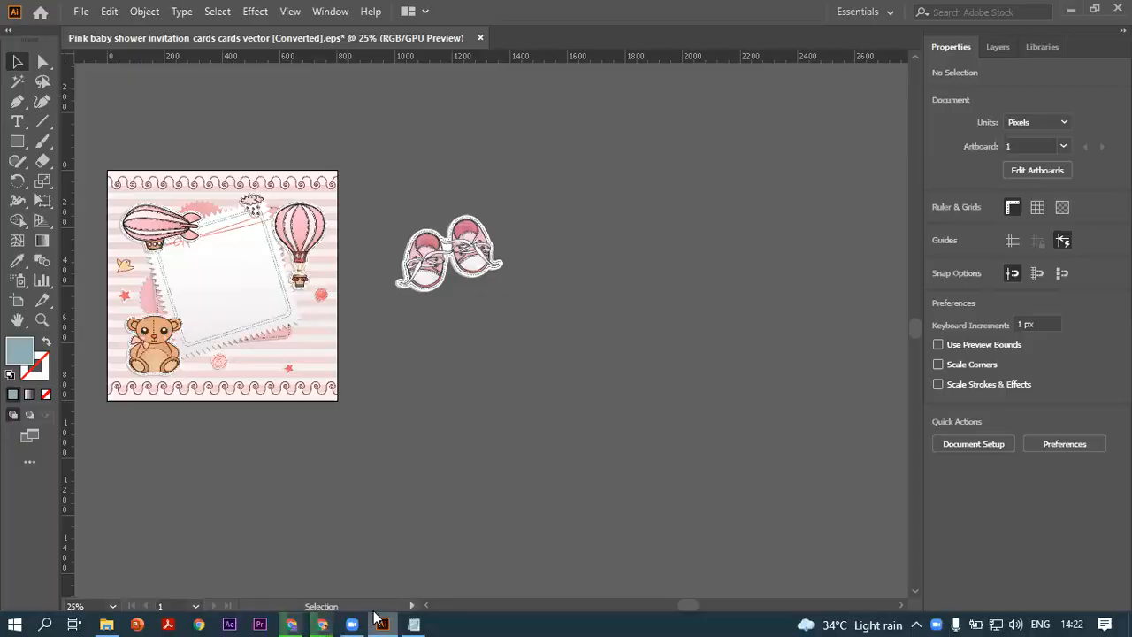
{"action": "scroll", "coordinate": [432, 311], "scroll_direction": "up", "scroll_amount": 2}
{"action": "left_click", "coordinate": [428, 328]}
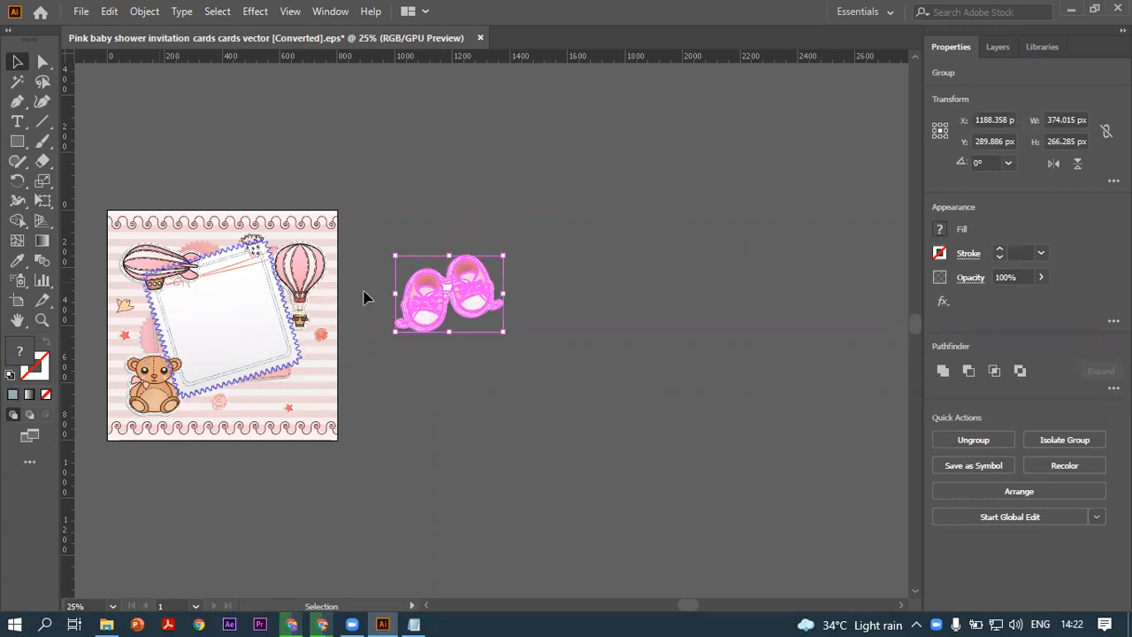
{"action": "left_click_drag", "start_coordinate": [446, 307], "coordinate": [280, 394]}
{"action": "left_click", "coordinate": [431, 262]}
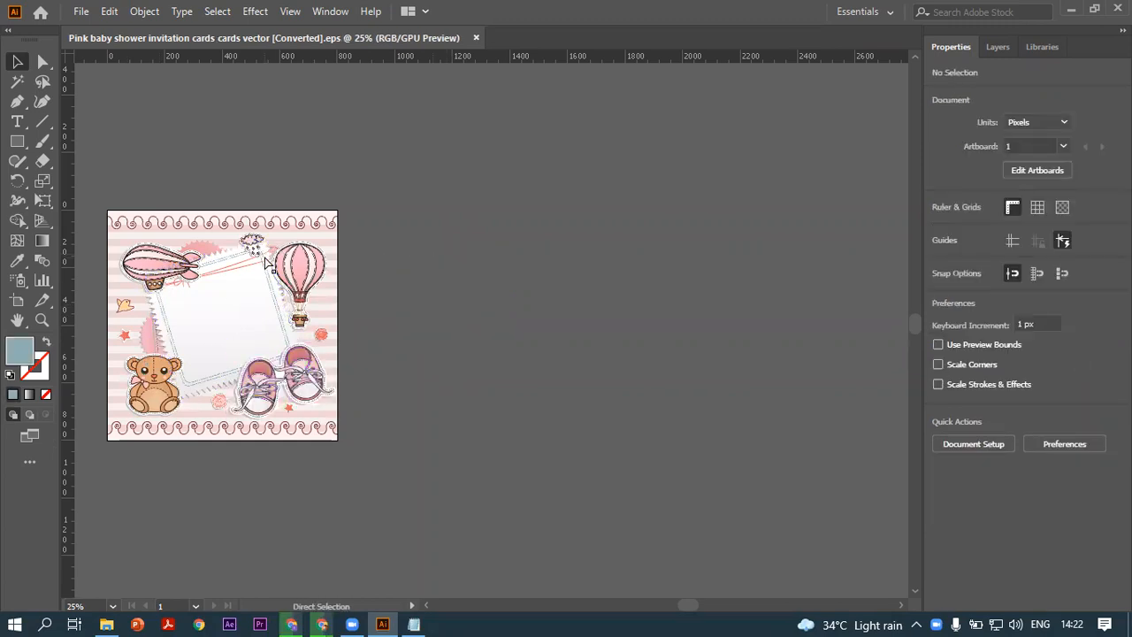
Group all the artwork of the invitation card into a single object
{"action": "scroll", "coordinate": [159, 195], "scroll_direction": "left", "scroll_amount": 2}
{"action": "key", "text": "ctrl+a"}
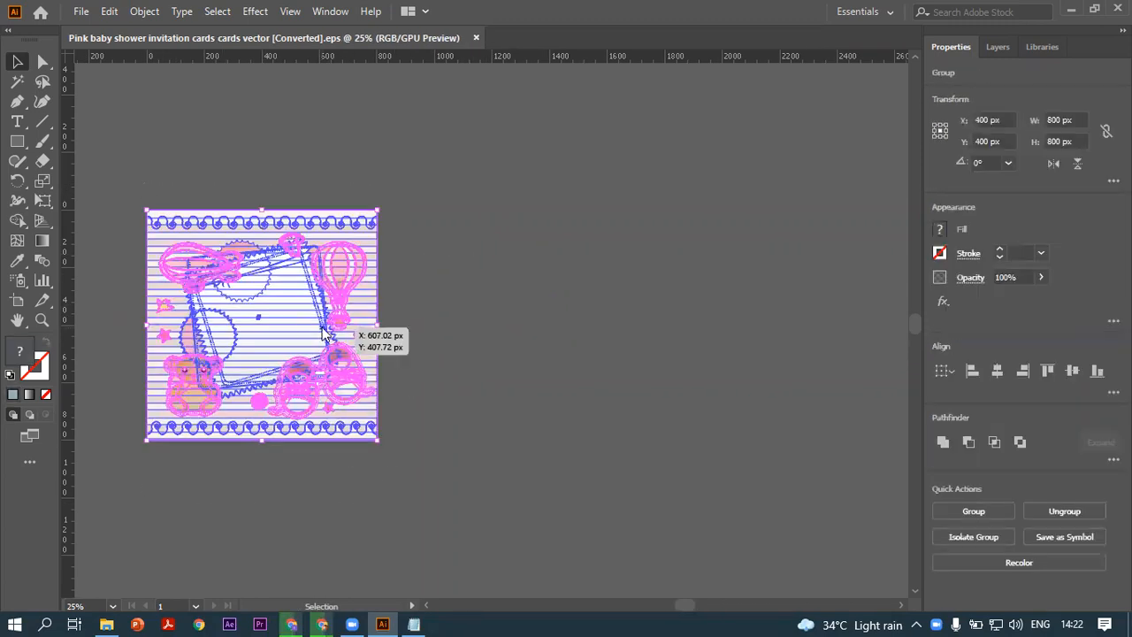
{"action": "right_click", "coordinate": [324, 329]}
{"action": "left_click", "coordinate": [384, 455]}
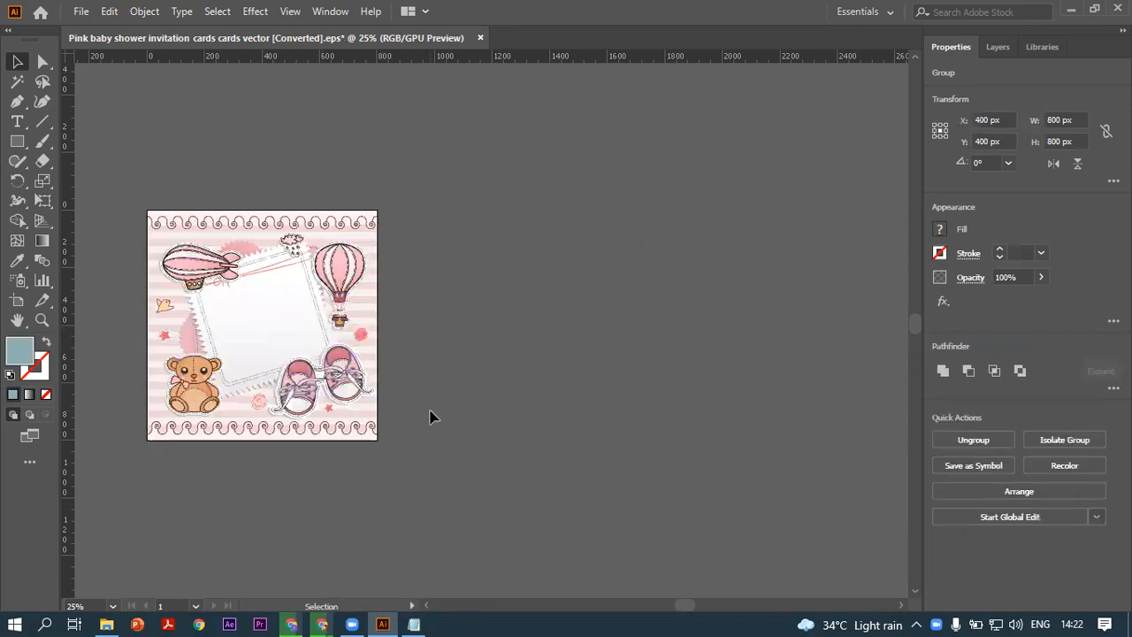
Move the grouped card off the artboard as one object and back onto it
{"action": "left_click", "coordinate": [417, 346]}
{"action": "left_click_drag", "start_coordinate": [352, 322], "coordinate": [558, 331]}
{"action": "left_click_drag", "start_coordinate": [422, 262], "coordinate": [268, 253]}
Ungroup the invitation card artwork and deselect it
{"action": "right_click", "coordinate": [319, 305]}
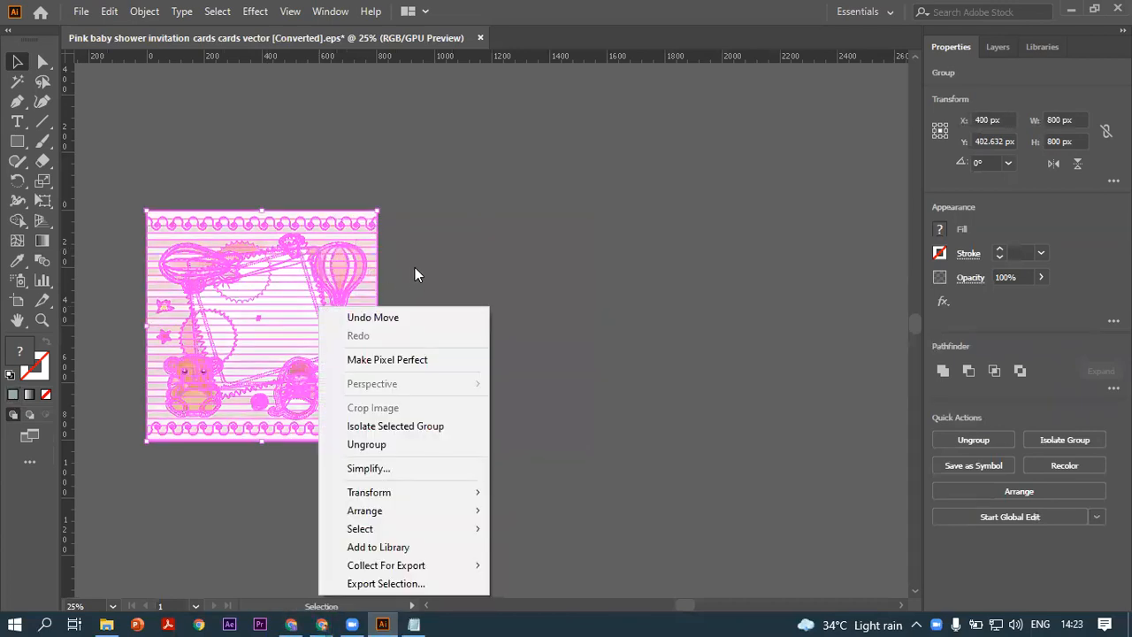
{"action": "left_click", "coordinate": [417, 274]}
{"action": "left_click", "coordinate": [332, 299]}
{"action": "scroll", "coordinate": [236, 227], "scroll_direction": "up", "scroll_amount": 4}
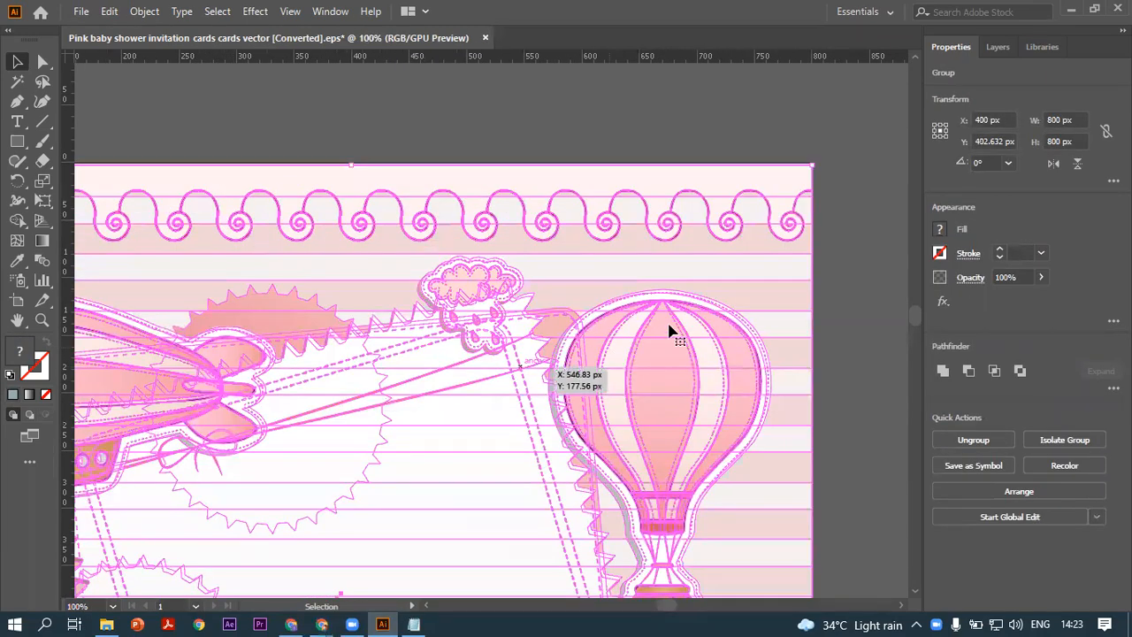
{"action": "scroll", "coordinate": [525, 409], "scroll_direction": "down", "scroll_amount": 3}
{"action": "scroll", "coordinate": [517, 424], "scroll_direction": "down", "scroll_amount": 3}
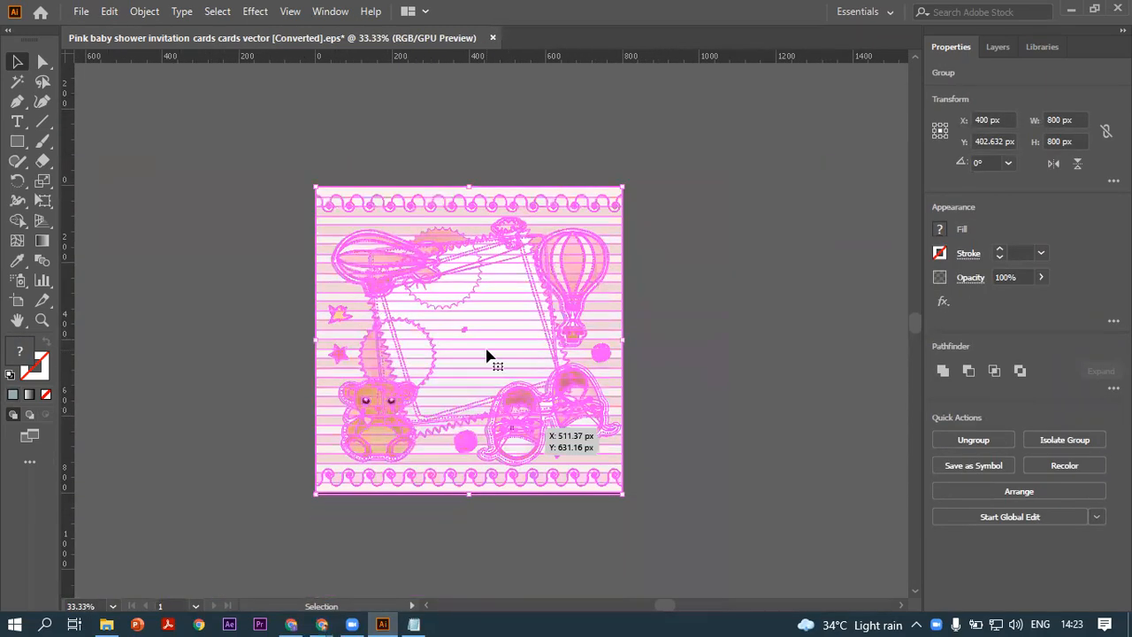
{"action": "right_click", "coordinate": [487, 351]}
{"action": "left_click", "coordinate": [556, 200]}
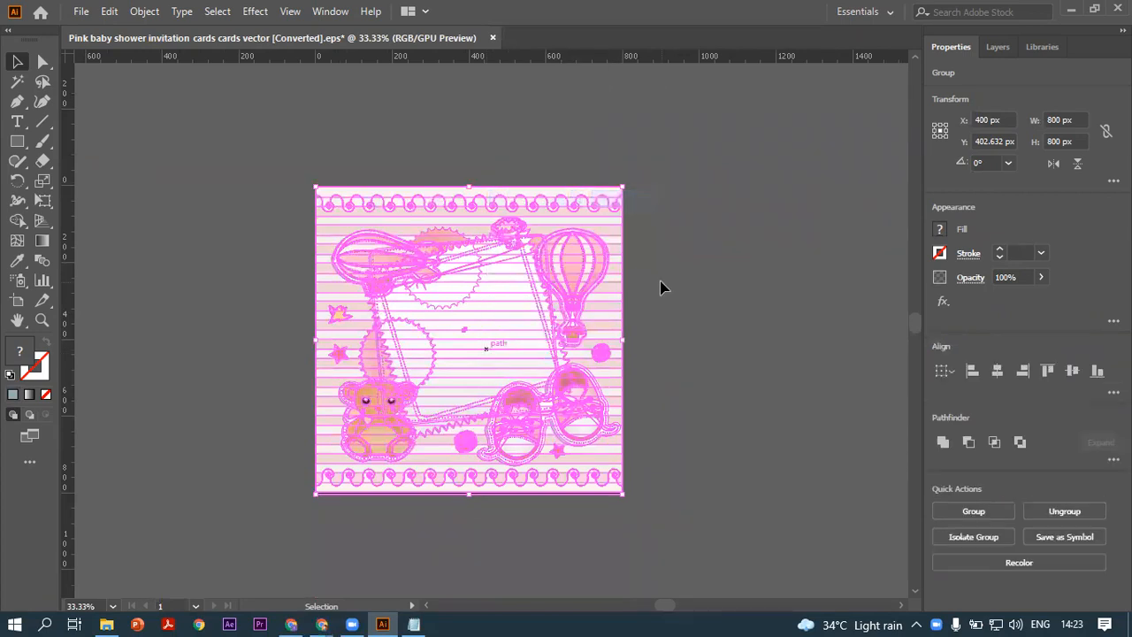
{"action": "left_click", "coordinate": [663, 283]}
Move the baby shoes and the hot-air balloon off the card to opposite sides of the artboard
{"action": "left_click_drag", "start_coordinate": [526, 426], "coordinate": [720, 353]}
{"action": "left_click_drag", "start_coordinate": [578, 325], "coordinate": [274, 336]}
{"action": "left_click", "coordinate": [194, 430]}
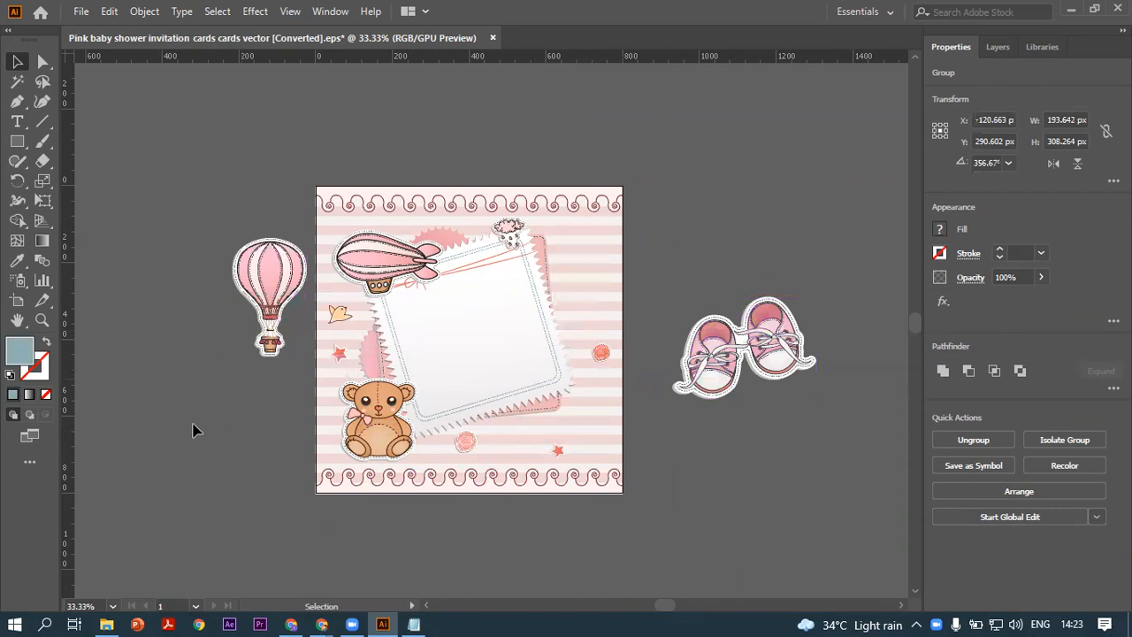
Isolate the baby shoes group and enter the left shoe's group inside it
{"action": "scroll", "coordinate": [193, 426], "scroll_direction": "right", "scroll_amount": 5}
{"action": "scroll", "coordinate": [505, 392], "scroll_direction": "up", "scroll_amount": 2}
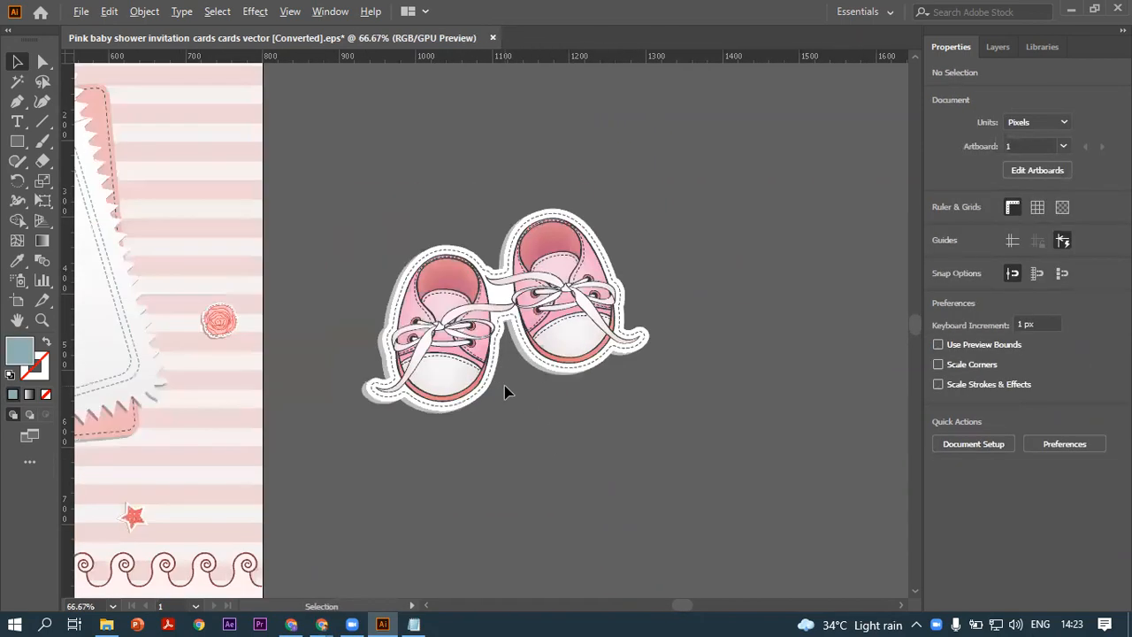
{"action": "left_click", "coordinate": [470, 371]}
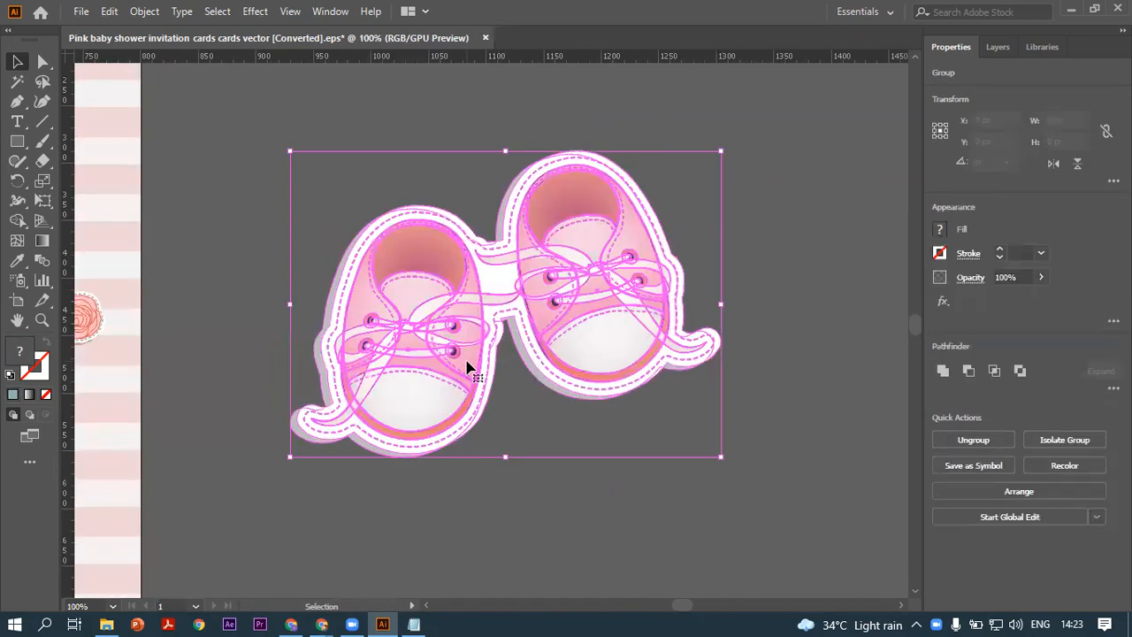
{"action": "double_click", "coordinate": [378, 315]}
{"action": "left_click", "coordinate": [366, 305]}
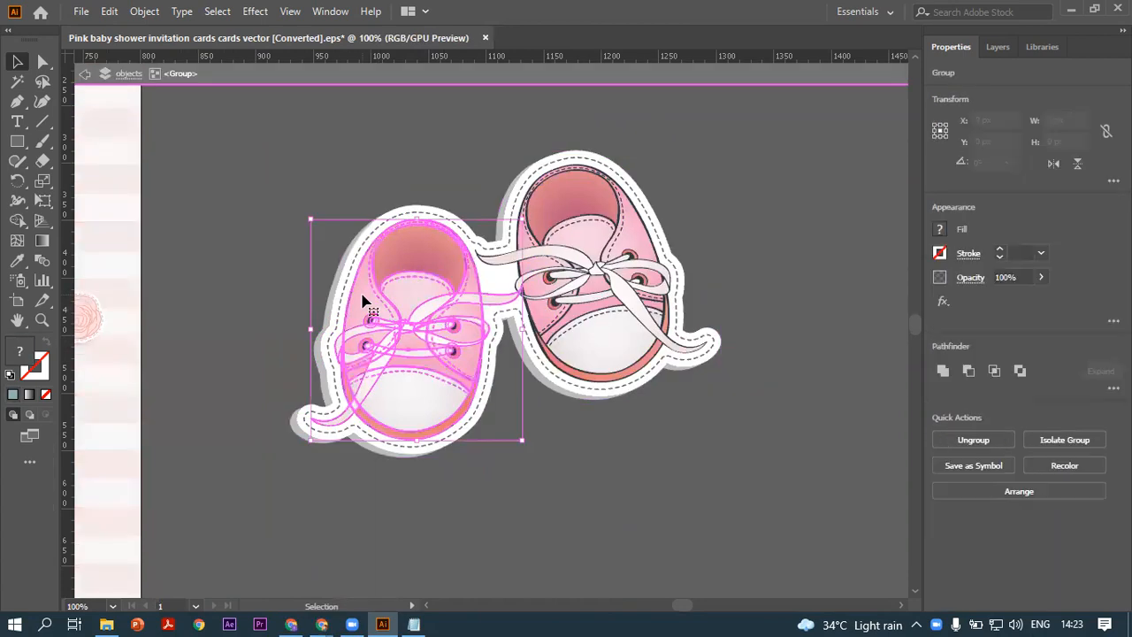
{"action": "scroll", "coordinate": [365, 306], "scroll_direction": "up", "scroll_amount": 2}
{"action": "double_click", "coordinate": [359, 307]}
{"action": "scroll", "coordinate": [358, 307], "scroll_direction": "up", "scroll_amount": 1}
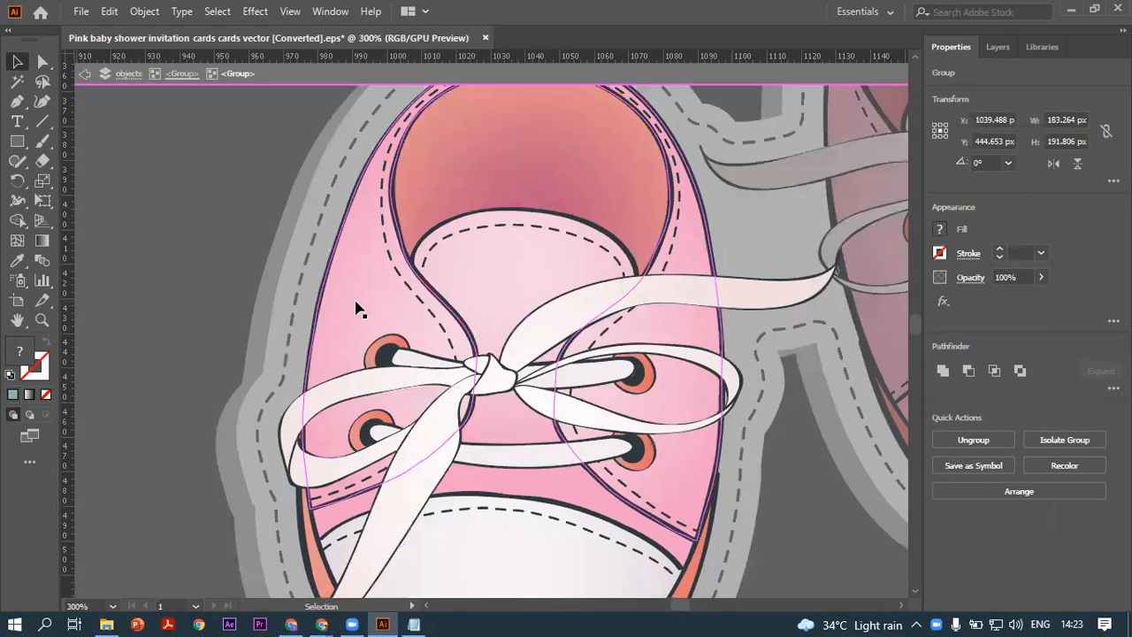
Go deeper into the left shoe's nested groups and select the pink gradient path of its upper
{"action": "left_click", "coordinate": [357, 307]}
{"action": "left_click", "coordinate": [357, 307]}
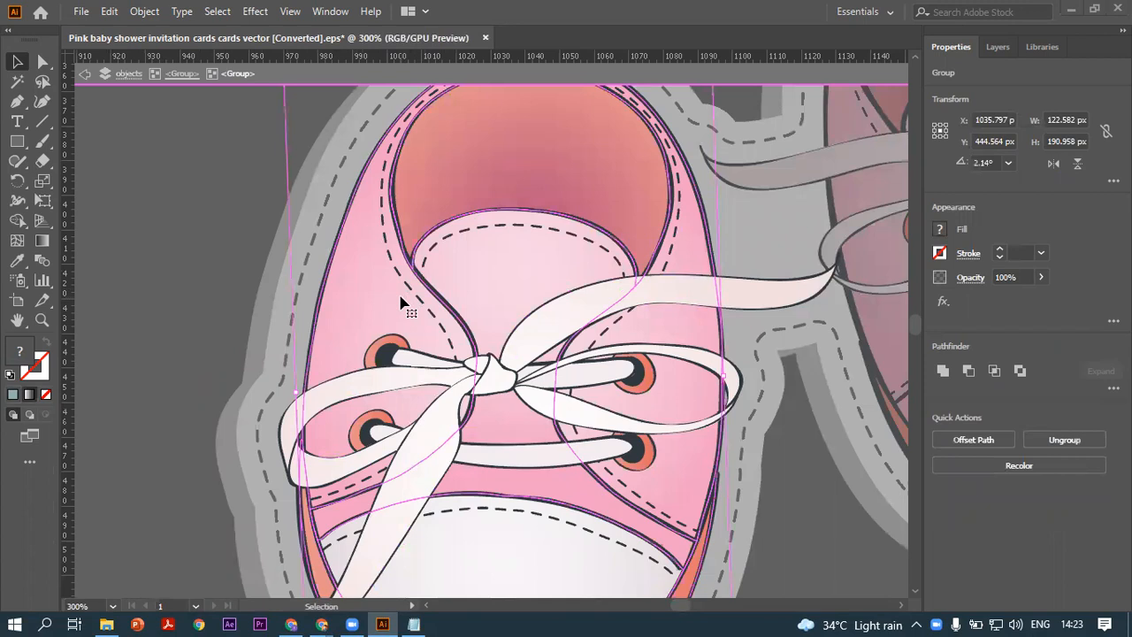
{"action": "scroll", "coordinate": [402, 303], "scroll_direction": "down", "scroll_amount": 2}
{"action": "scroll", "coordinate": [403, 303], "scroll_direction": "down", "scroll_amount": 1}
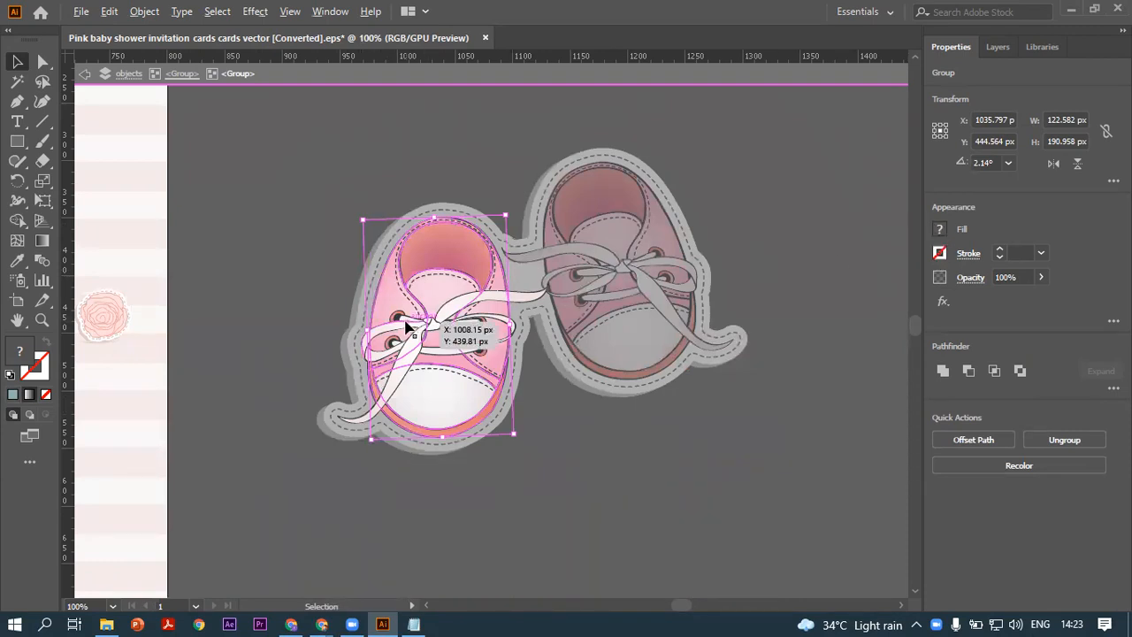
{"action": "scroll", "coordinate": [443, 324], "scroll_direction": "up", "scroll_amount": 1}
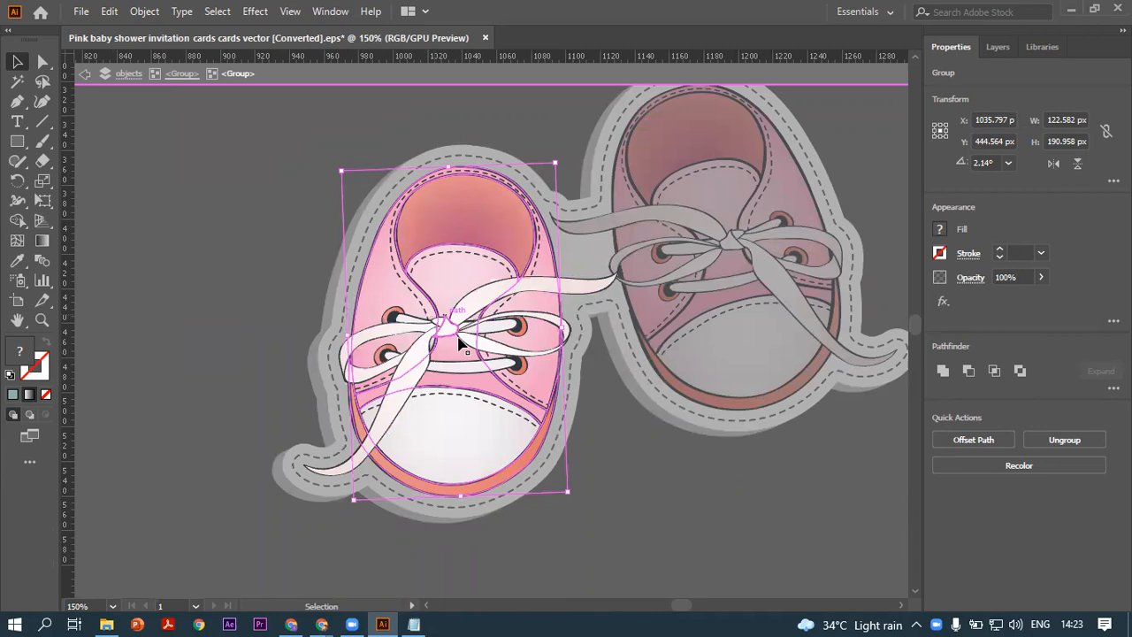
{"action": "double_click", "coordinate": [386, 299]}
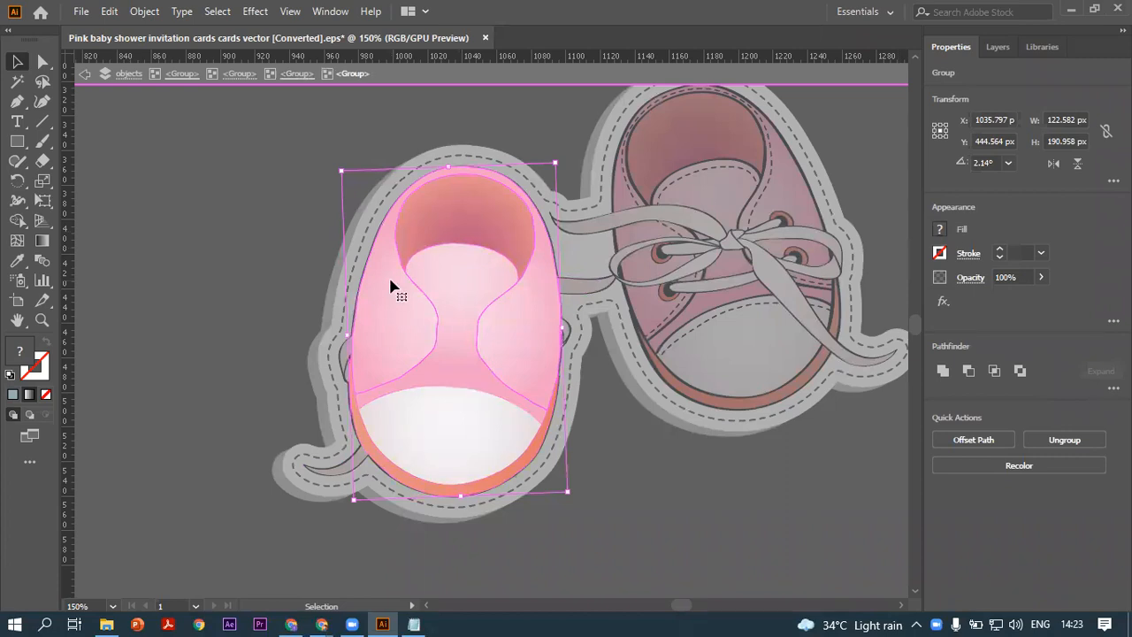
{"action": "double_click", "coordinate": [392, 287]}
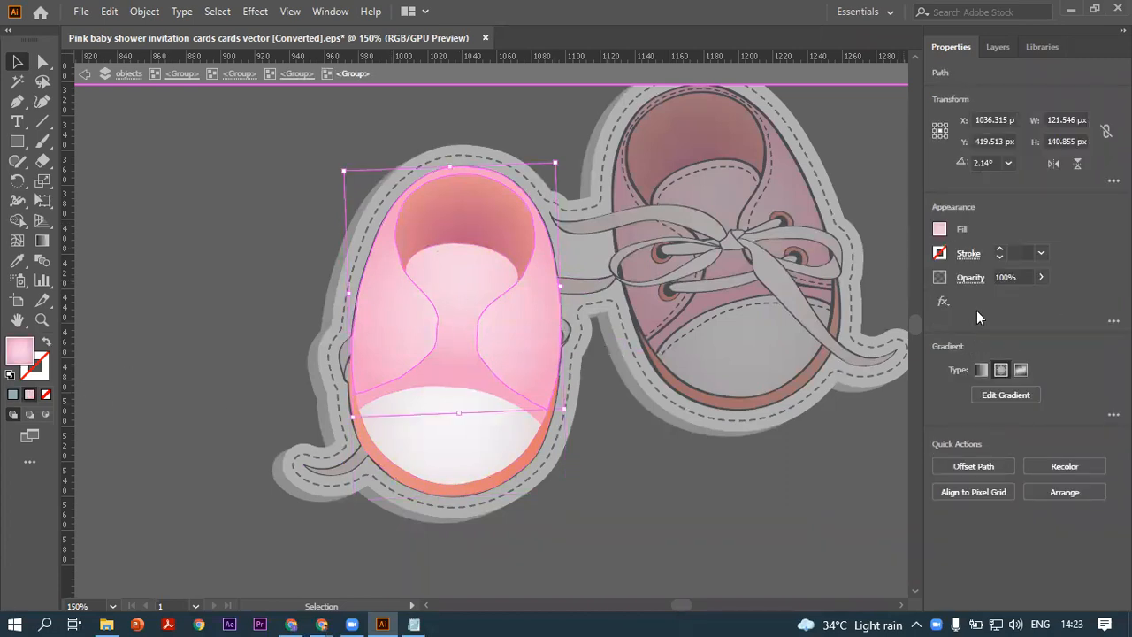
Recolour the shoe upper's radial gradient with blue RGB 63, 102, 255 at the end stop and light blue CMYK 51.37, 0, 14.9, 0 at the start
{"action": "left_click", "coordinate": [1114, 414]}
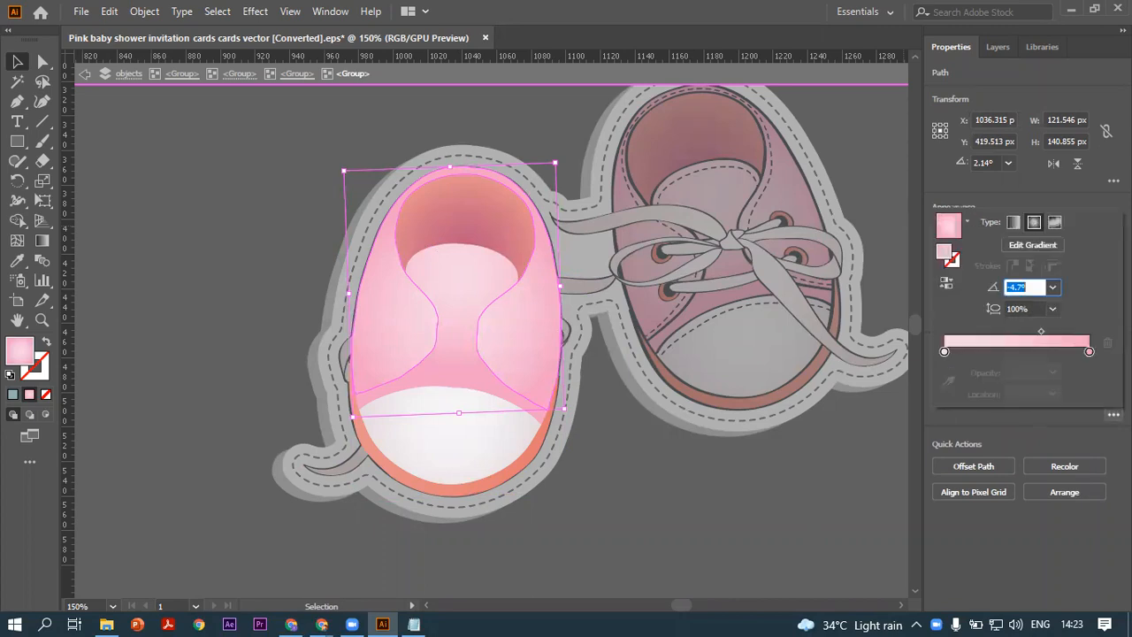
{"action": "double_click", "coordinate": [1088, 351]}
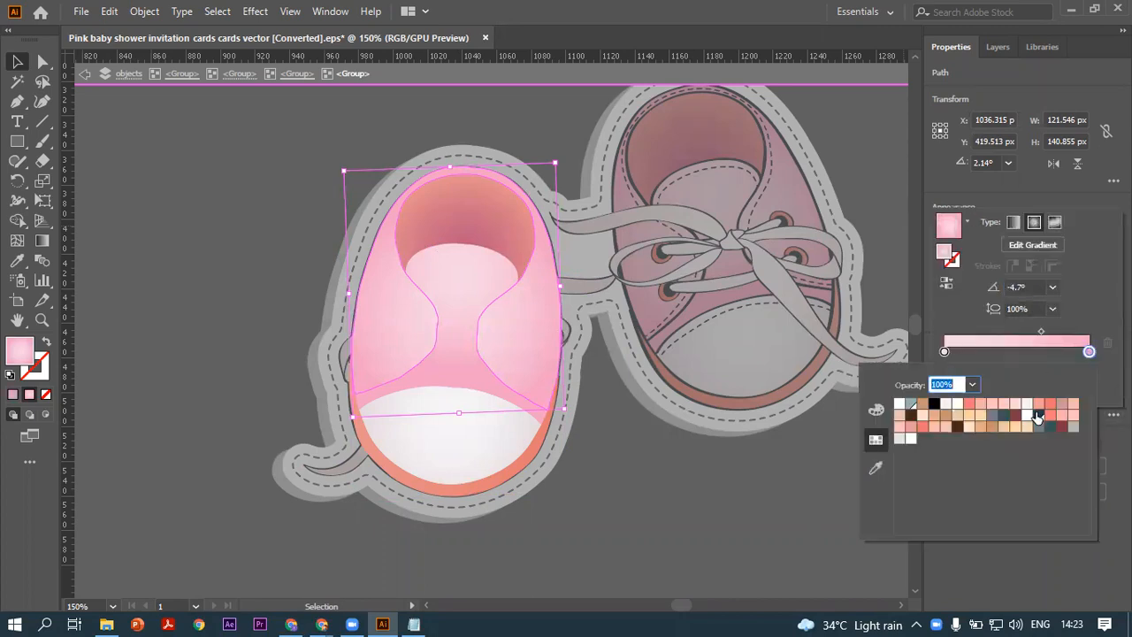
{"action": "left_click", "coordinate": [876, 410]}
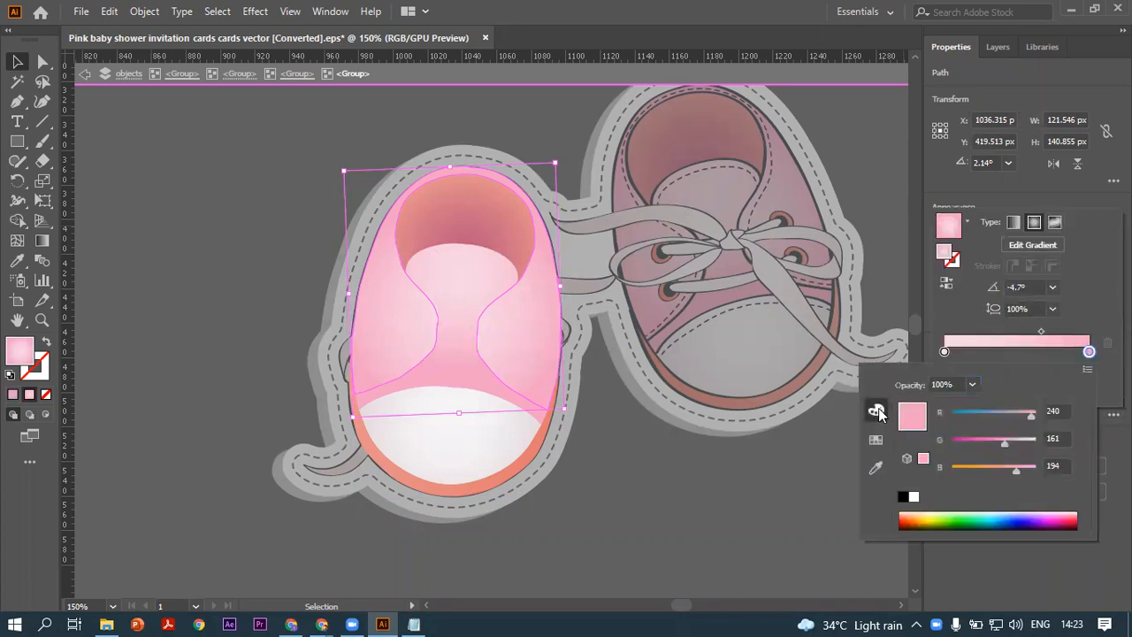
{"action": "left_click", "coordinate": [1017, 512]}
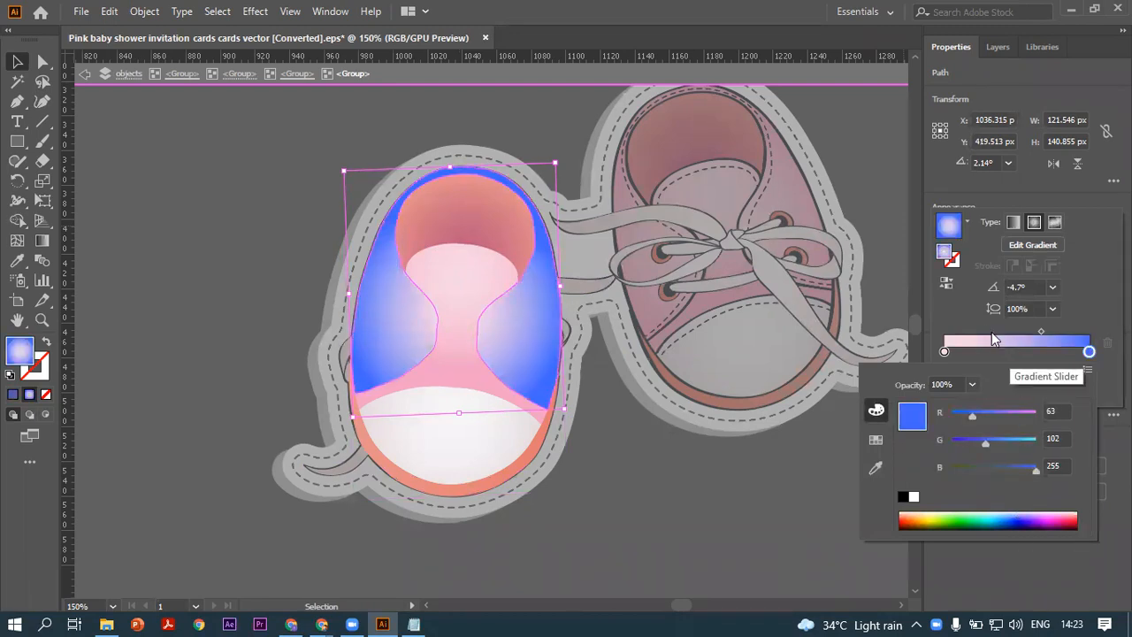
{"action": "double_click", "coordinate": [945, 351]}
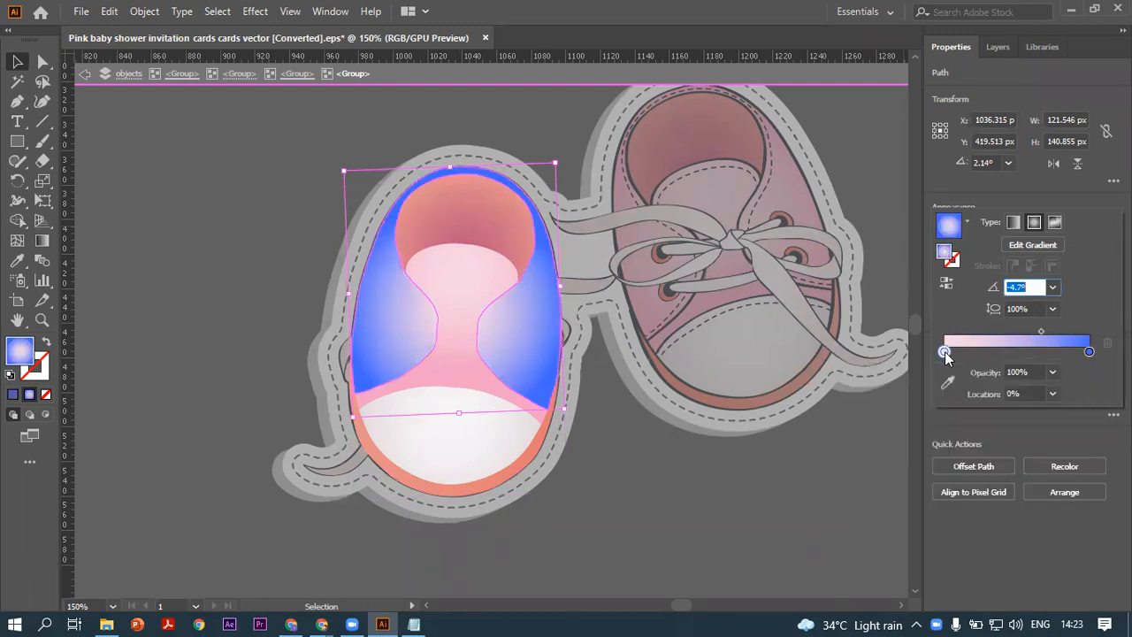
{"action": "left_click", "coordinate": [994, 515]}
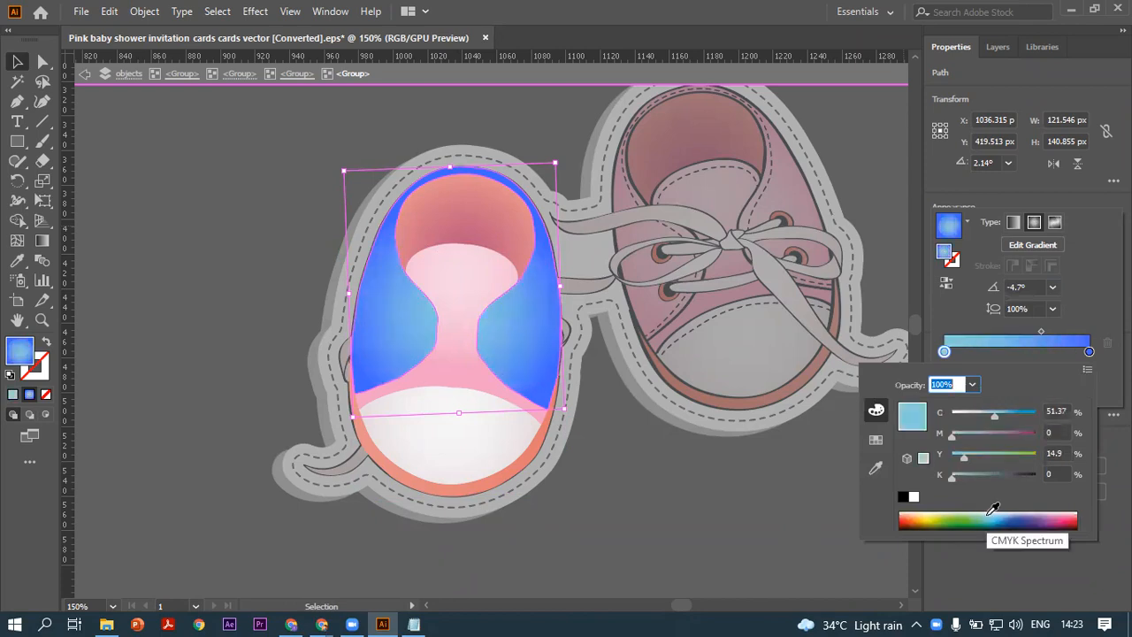
Set the upper's end gradient stop to dark blue CMYK 100, 91.76, 32.55, 23.92 and leave the isolated group
{"action": "left_click", "coordinate": [1088, 352]}
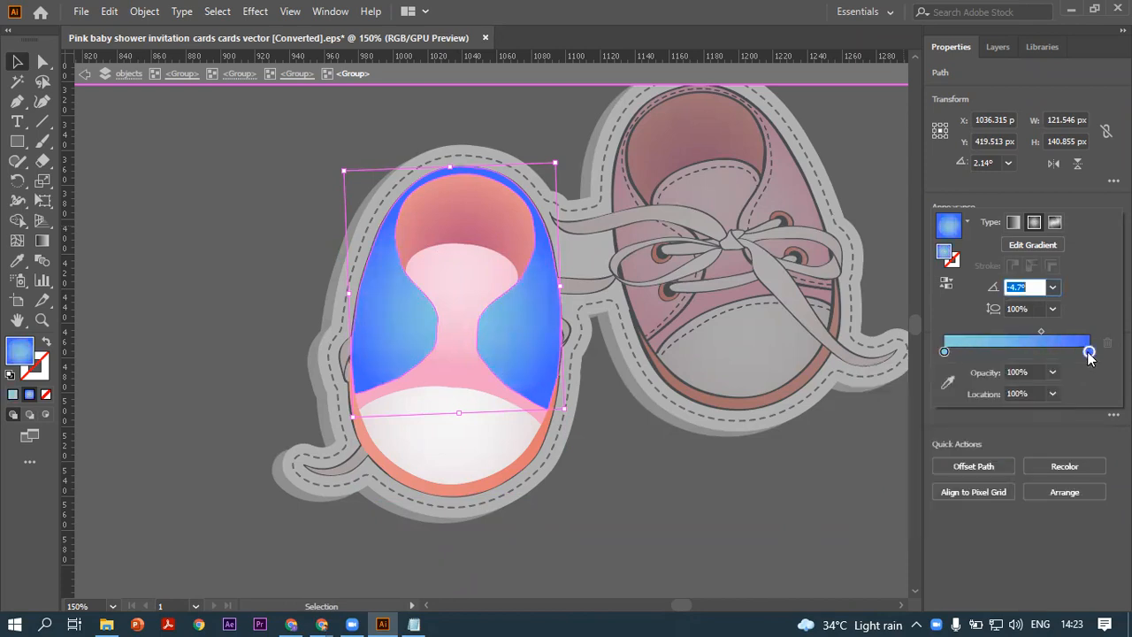
{"action": "double_click", "coordinate": [1089, 352]}
{"action": "left_click", "coordinate": [1016, 521]}
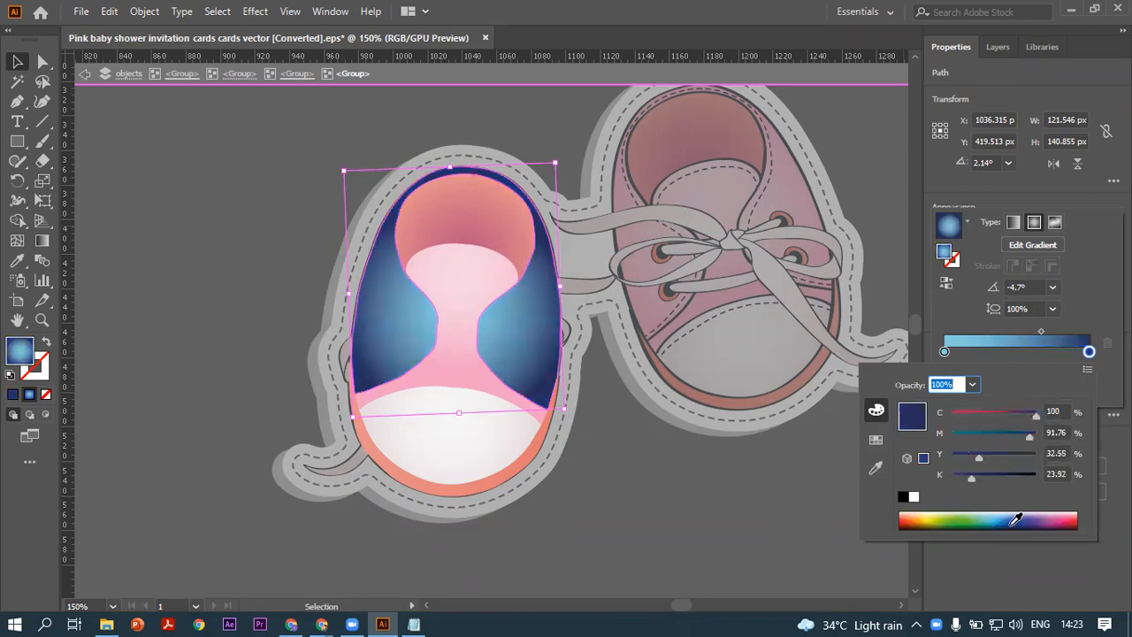
{"action": "left_click", "coordinate": [11, 64]}
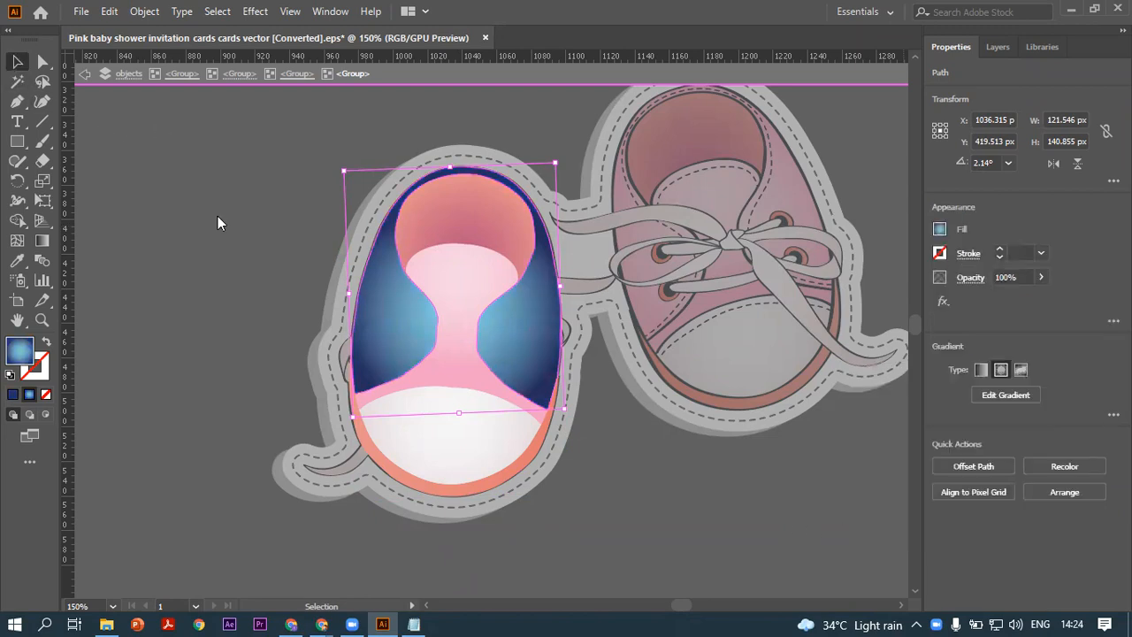
{"action": "double_click", "coordinate": [218, 217]}
Isolate the baby shoes group again and select the recoloured left shoe
{"action": "scroll", "coordinate": [217, 218], "scroll_direction": "down", "scroll_amount": 4}
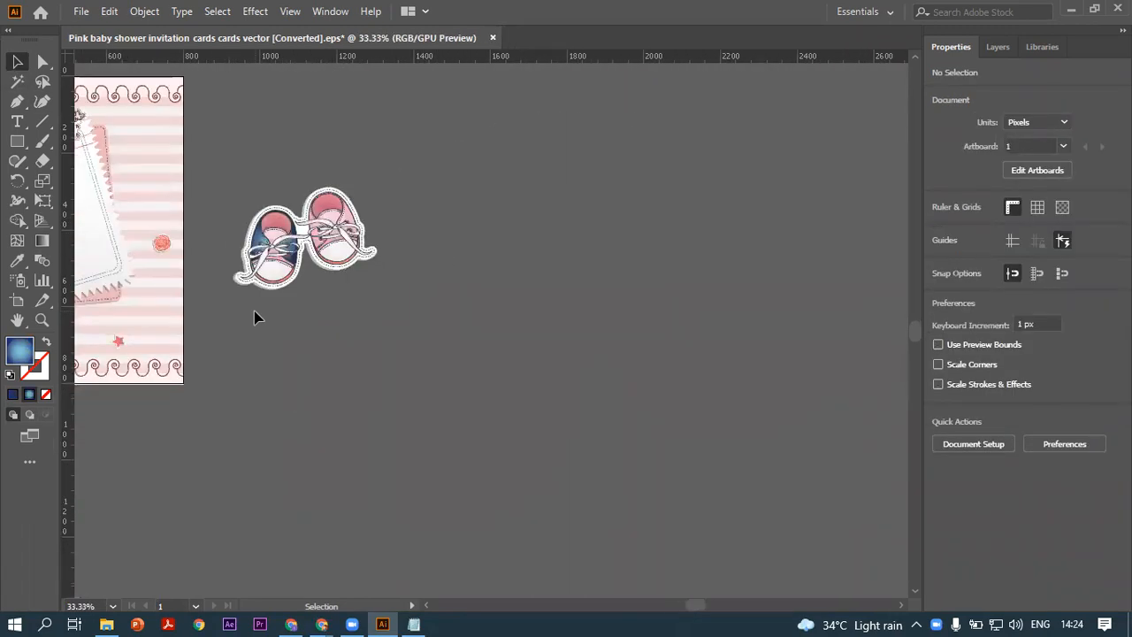
{"action": "scroll", "coordinate": [295, 308], "scroll_direction": "left", "scroll_amount": 2}
{"action": "scroll", "coordinate": [295, 308], "scroll_direction": "left", "scroll_amount": 1}
{"action": "scroll", "coordinate": [487, 242], "scroll_direction": "up", "scroll_amount": 4}
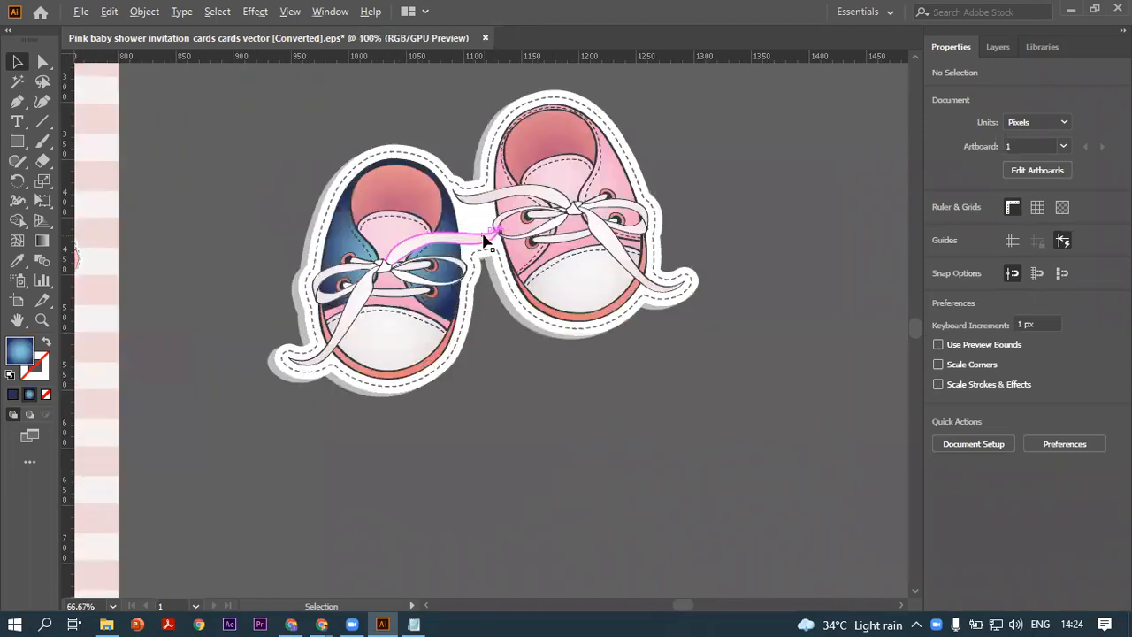
{"action": "scroll", "coordinate": [413, 252], "scroll_direction": "down", "scroll_amount": 2}
{"action": "scroll", "coordinate": [389, 265], "scroll_direction": "up", "scroll_amount": 1}
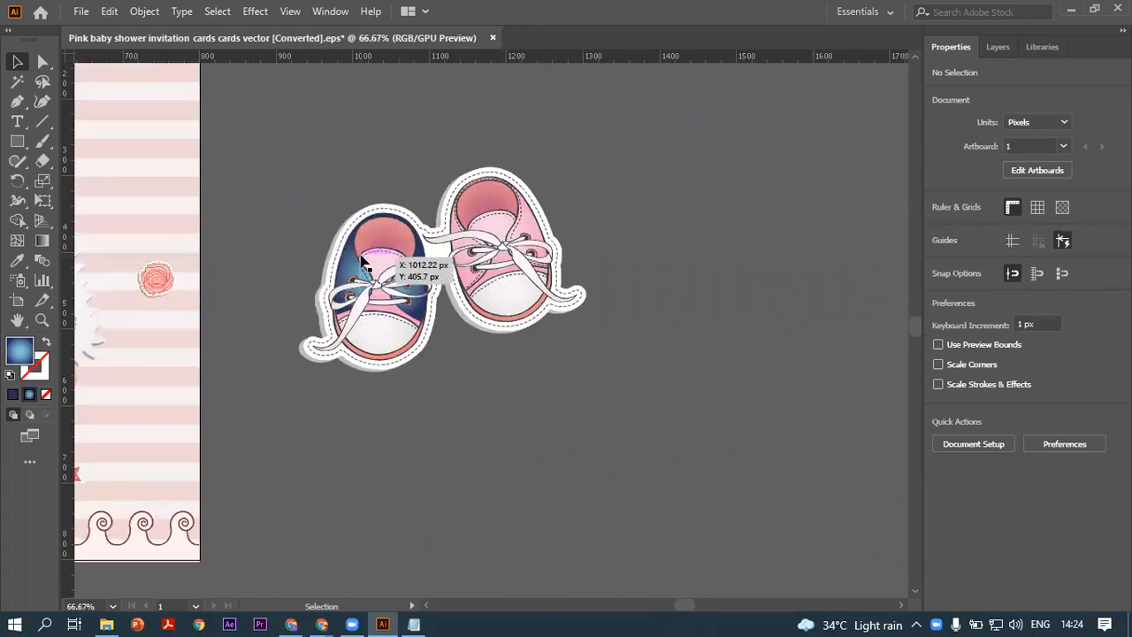
{"action": "scroll", "coordinate": [362, 301], "scroll_direction": "up", "scroll_amount": 2}
{"action": "left_click", "coordinate": [360, 319]}
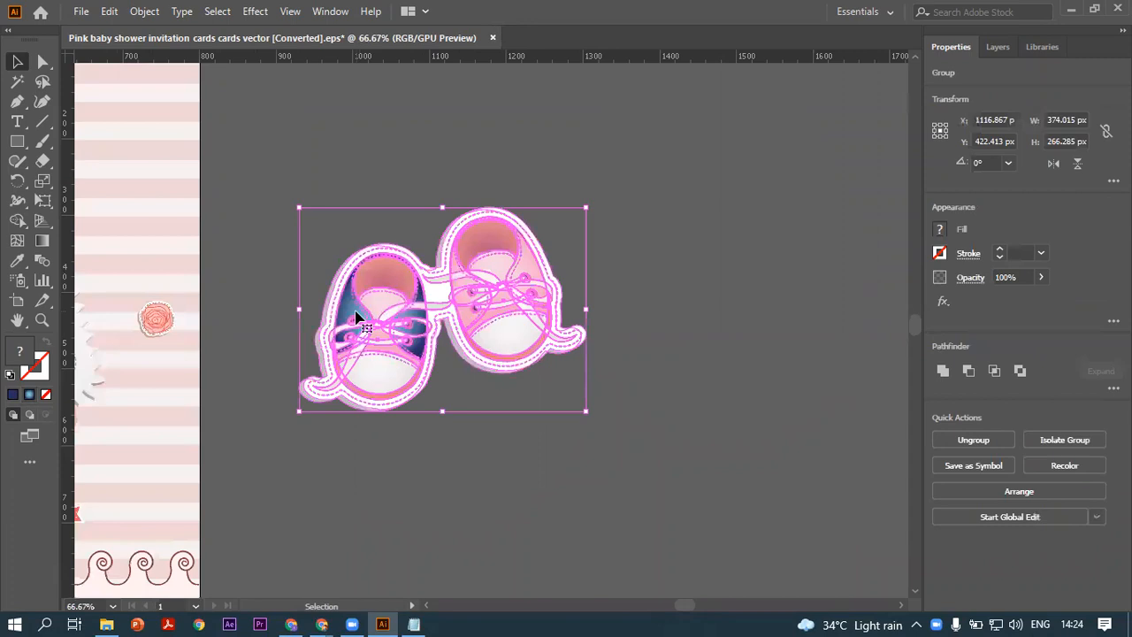
{"action": "double_click", "coordinate": [359, 319]}
{"action": "left_click", "coordinate": [357, 317]}
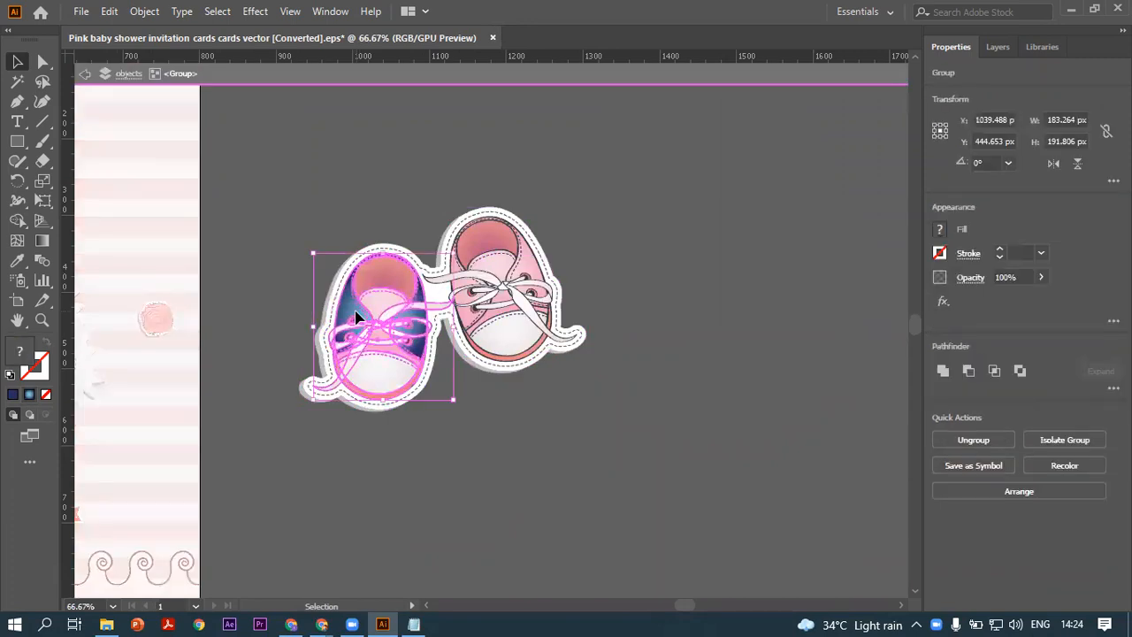
Enter the left shoe's nested groups and select the blue gradient path of its upper
{"action": "double_click", "coordinate": [356, 317]}
{"action": "left_click", "coordinate": [357, 317]}
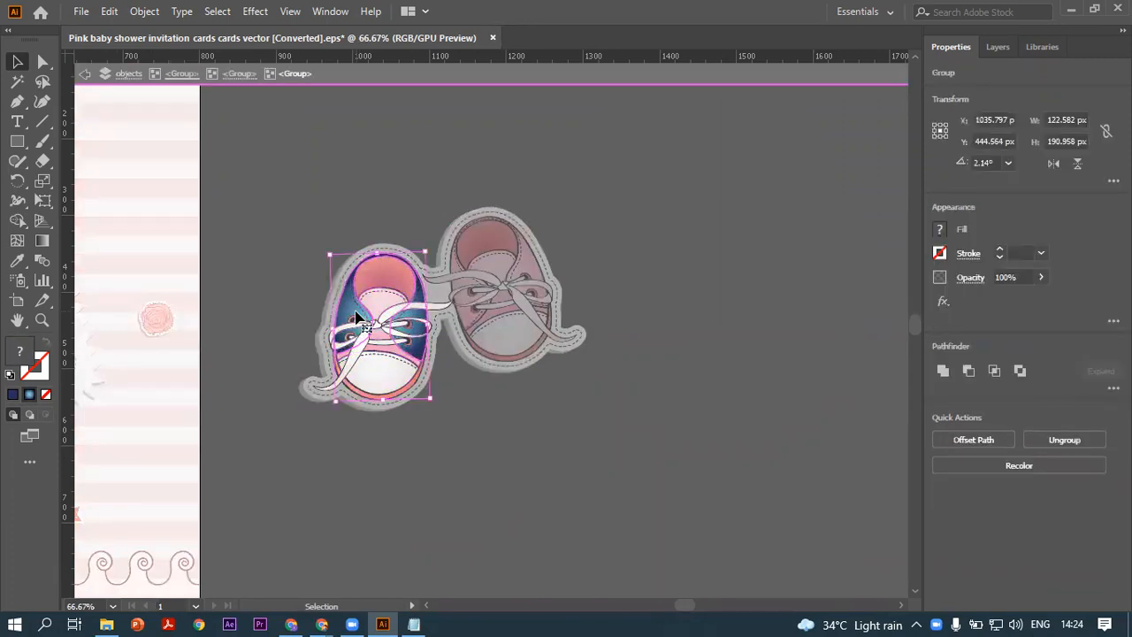
{"action": "double_click", "coordinate": [357, 318]}
{"action": "left_click", "coordinate": [357, 319]}
{"action": "double_click", "coordinate": [356, 317]}
{"action": "left_click", "coordinate": [356, 317]}
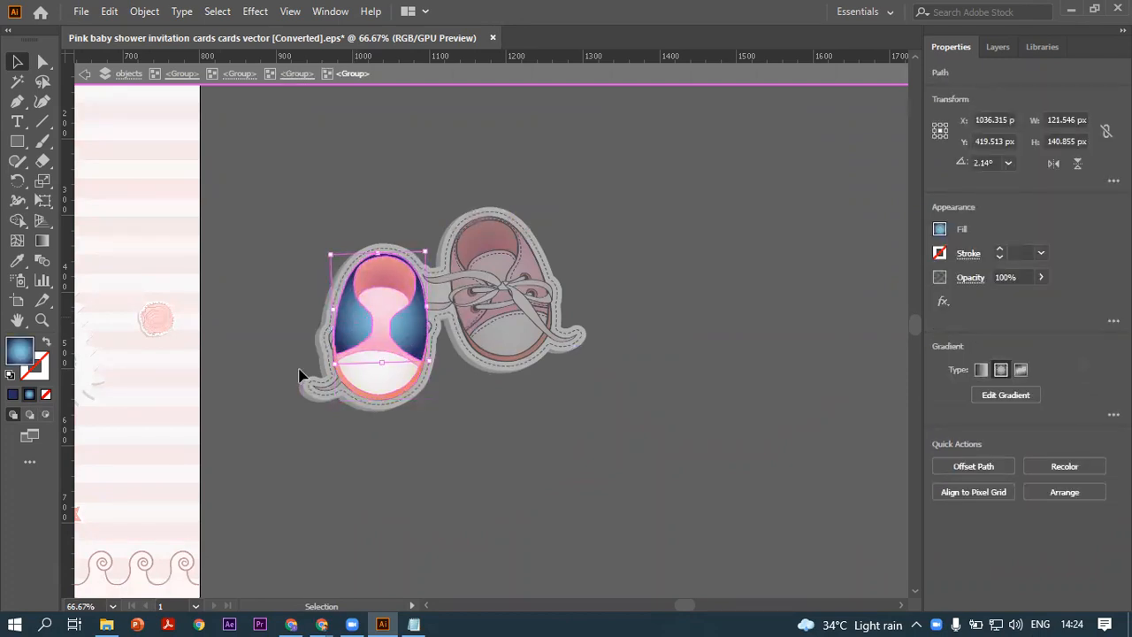
Leave the isolated shoe group and select the right shoe's pink gradient upper with the Group Selection tool
{"action": "left_click", "coordinate": [516, 380]}
{"action": "double_click", "coordinate": [354, 178]}
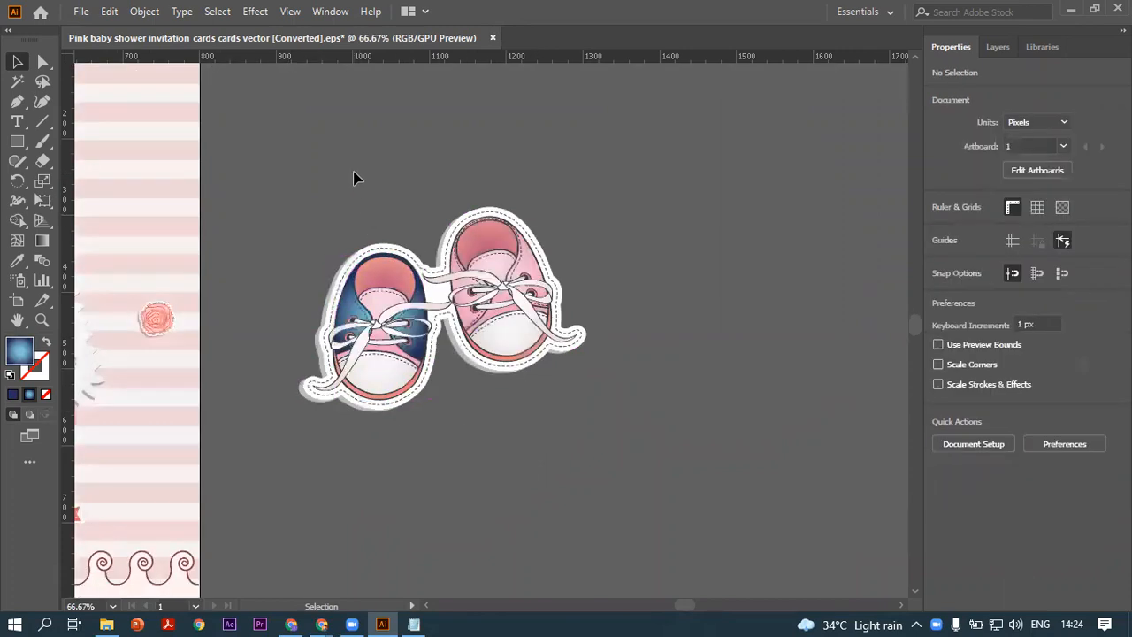
{"action": "left_click", "coordinate": [38, 68]}
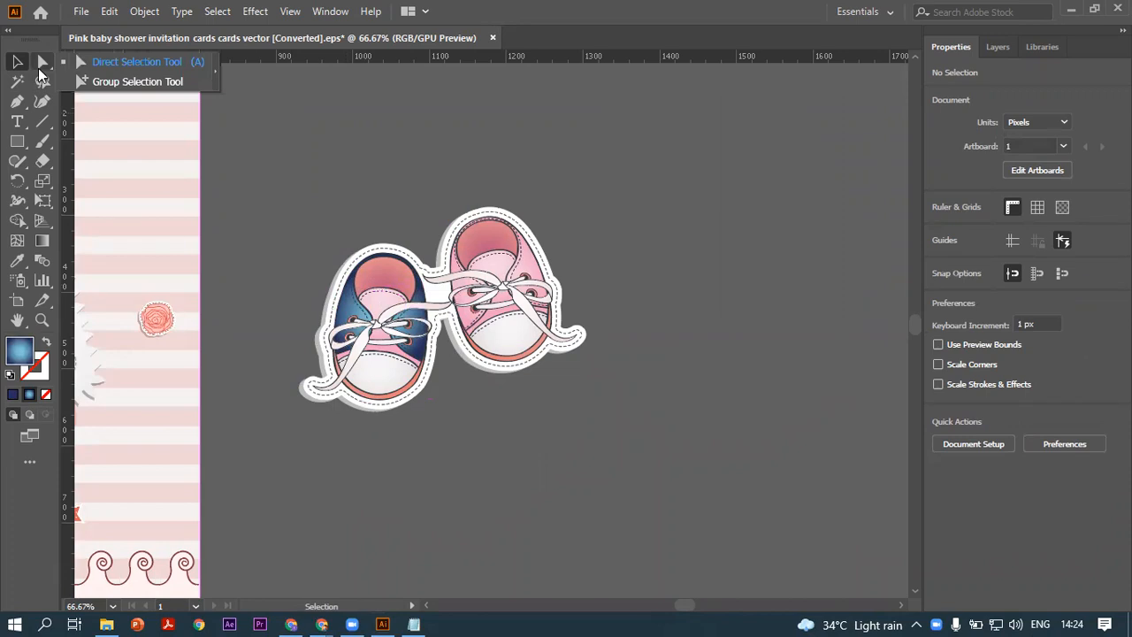
{"action": "left_click", "coordinate": [131, 81]}
{"action": "key", "text": "ctrl+plus"}
{"action": "key", "text": "ctrl+plus"}
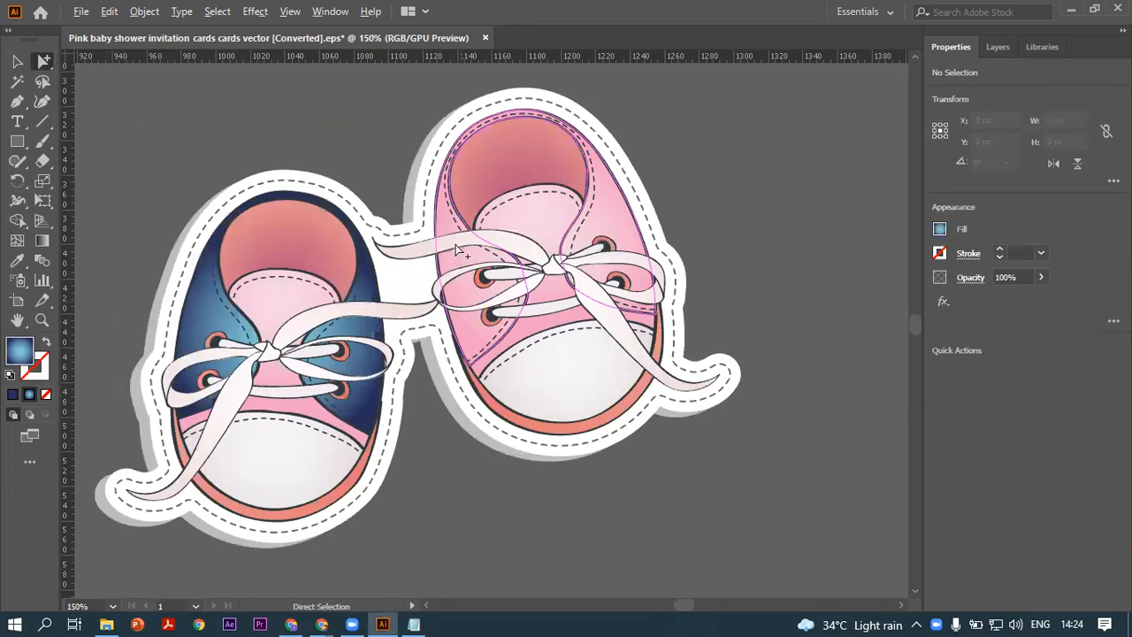
{"action": "left_click", "coordinate": [445, 227]}
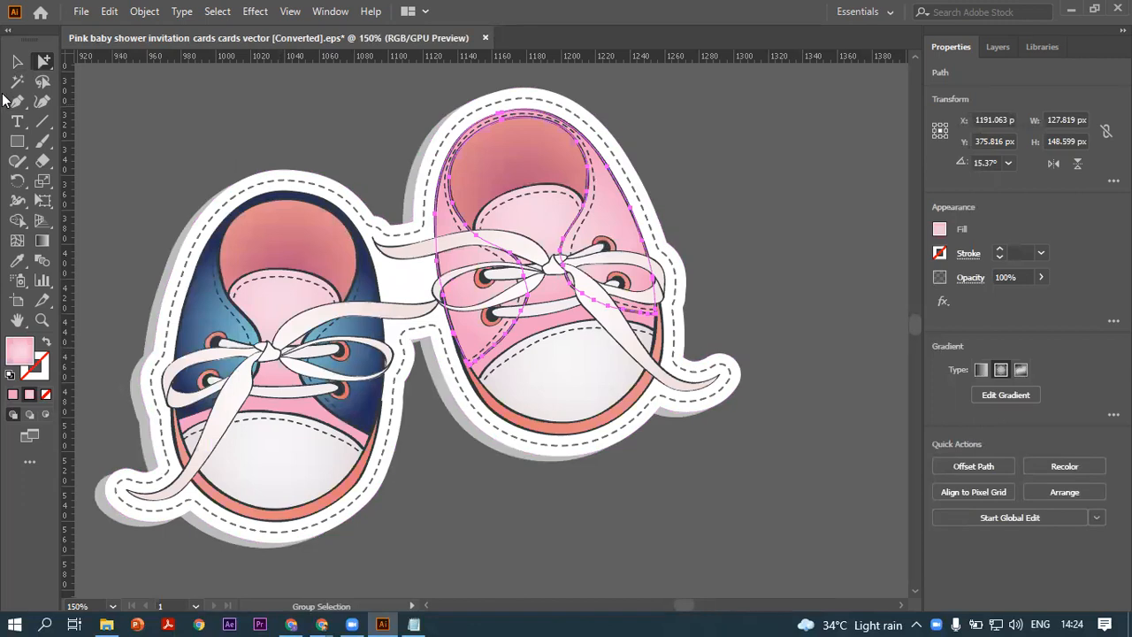
Apply the left shoe's blue gradient to the right shoe's upper with the Eyedropper and deselect it
{"action": "left_click", "coordinate": [43, 62]}
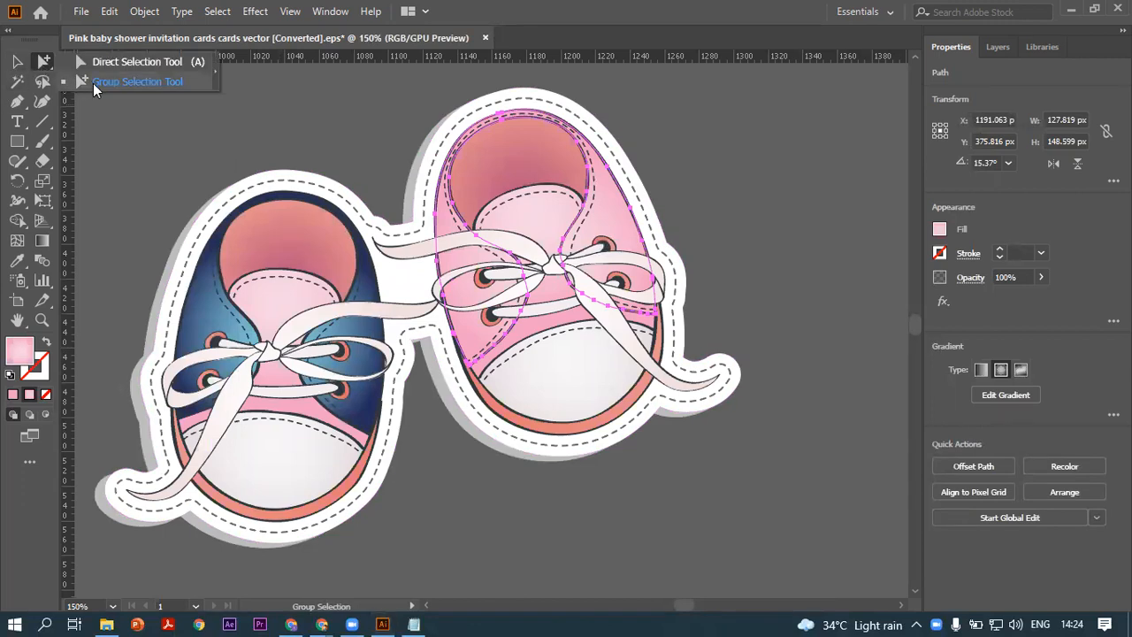
{"action": "left_click", "coordinate": [93, 83]}
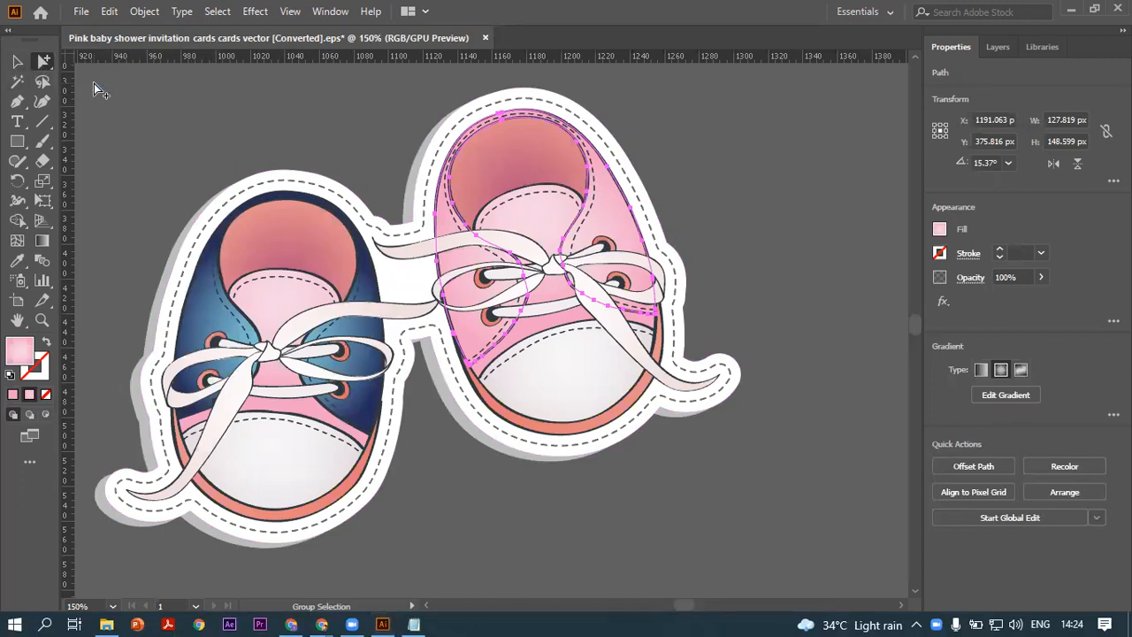
{"action": "left_click", "coordinate": [17, 260]}
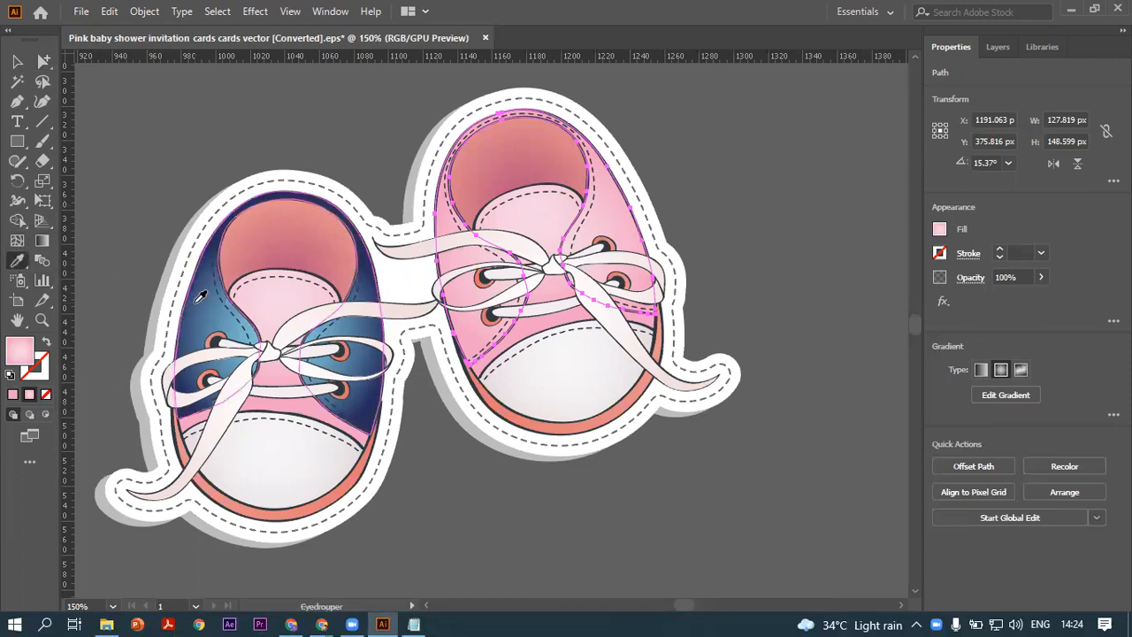
{"action": "left_click", "coordinate": [201, 296]}
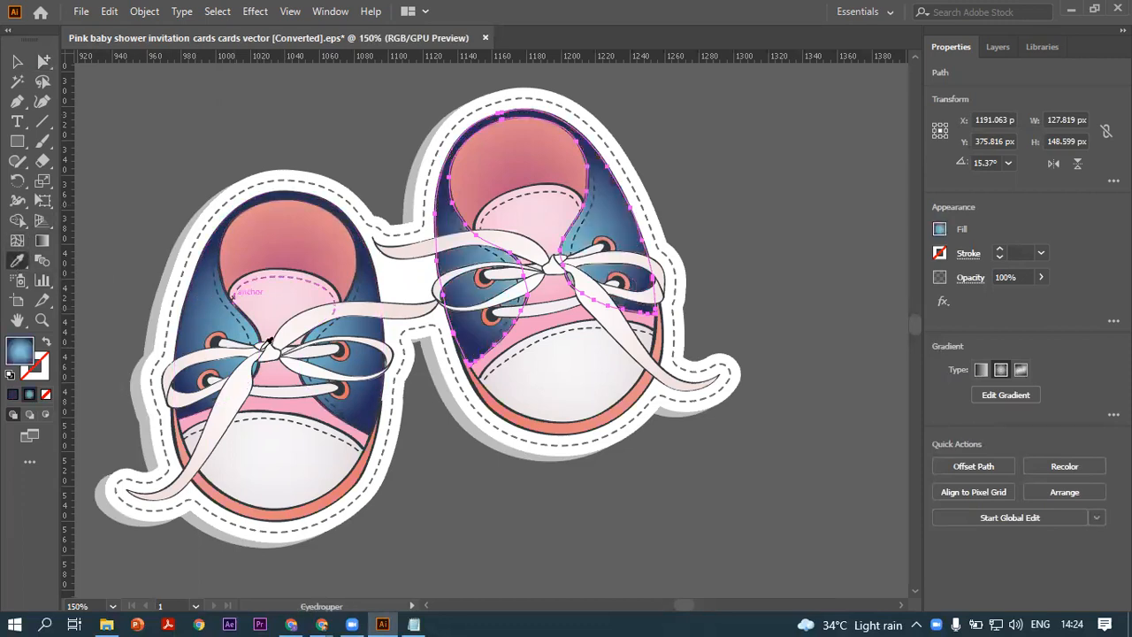
{"action": "left_click", "coordinate": [16, 62]}
{"action": "left_click", "coordinate": [154, 115]}
{"action": "scroll", "coordinate": [203, 208], "scroll_direction": "down", "scroll_amount": 1}
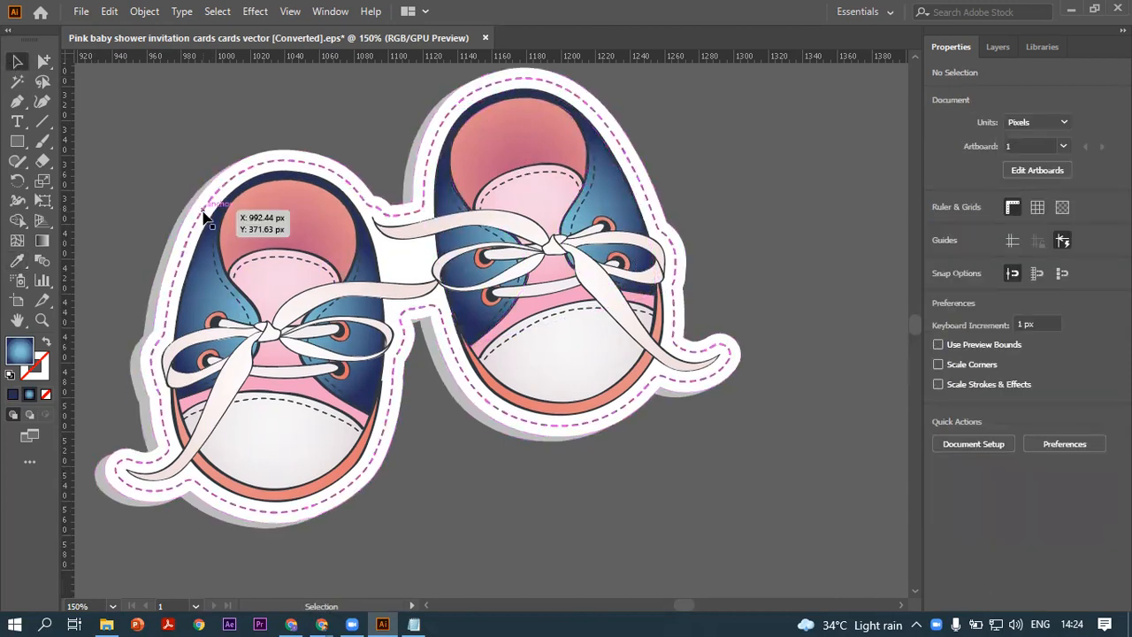
Select the left shoe's bow lace with Direct Selection and recolour its gradient with pale yellow-green #ECFFA6
{"action": "left_click", "coordinate": [45, 70]}
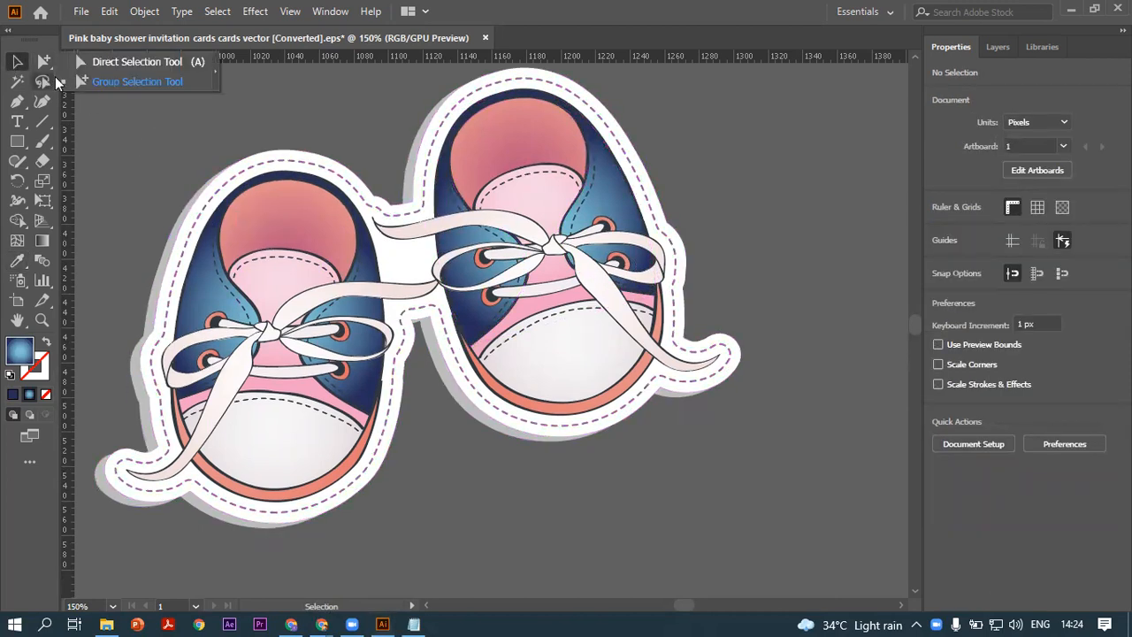
{"action": "left_click", "coordinate": [104, 66]}
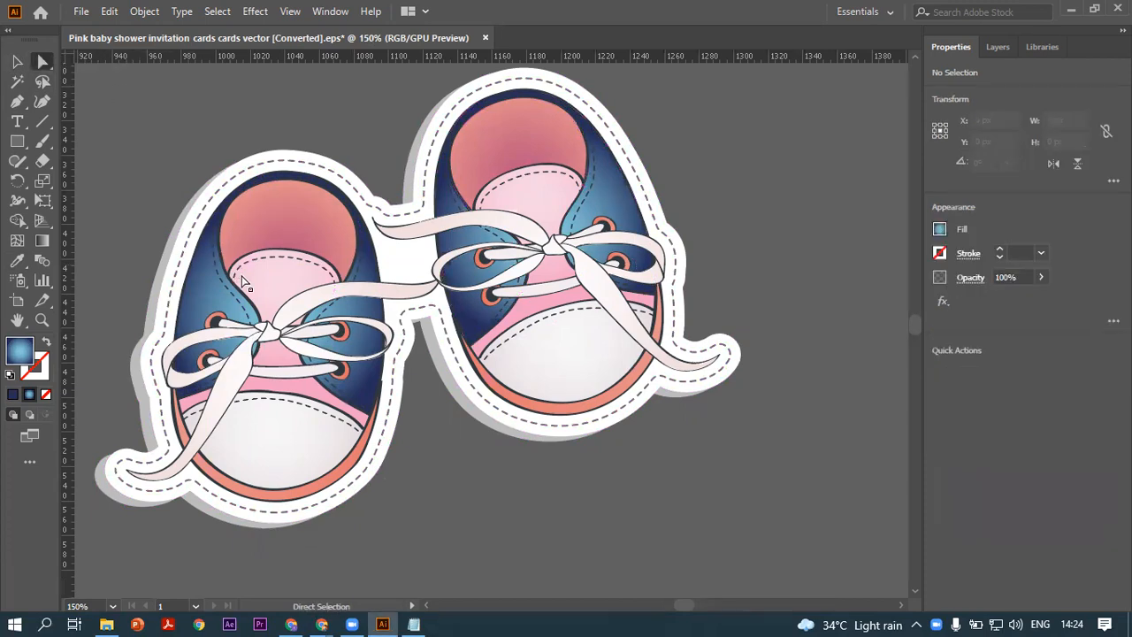
{"action": "left_click", "coordinate": [199, 343]}
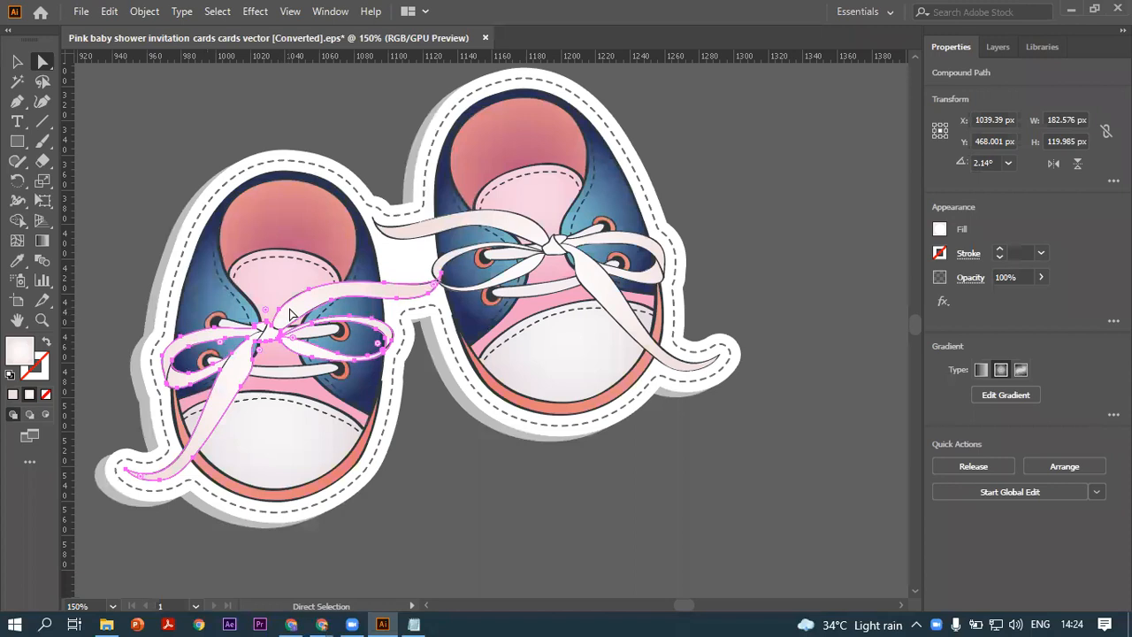
{"action": "double_click", "coordinate": [29, 362]}
{"action": "left_click_drag", "start_coordinate": [528, 347], "coordinate": [531, 337]}
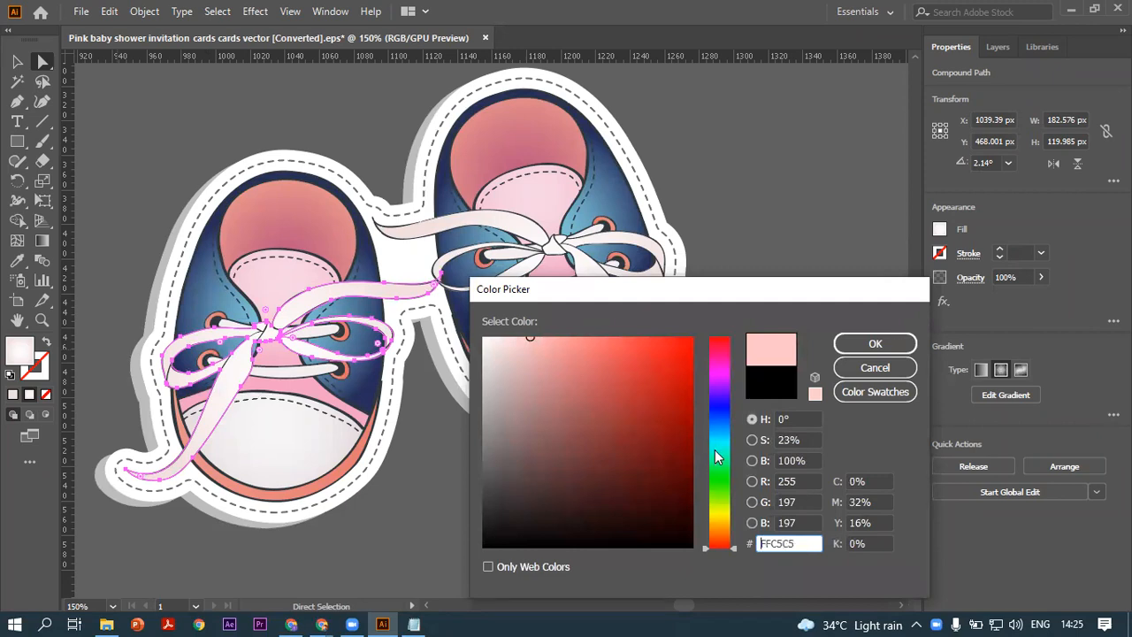
{"action": "left_click", "coordinate": [719, 506]}
{"action": "left_click", "coordinate": [554, 362]}
{"action": "left_click", "coordinate": [556, 337]}
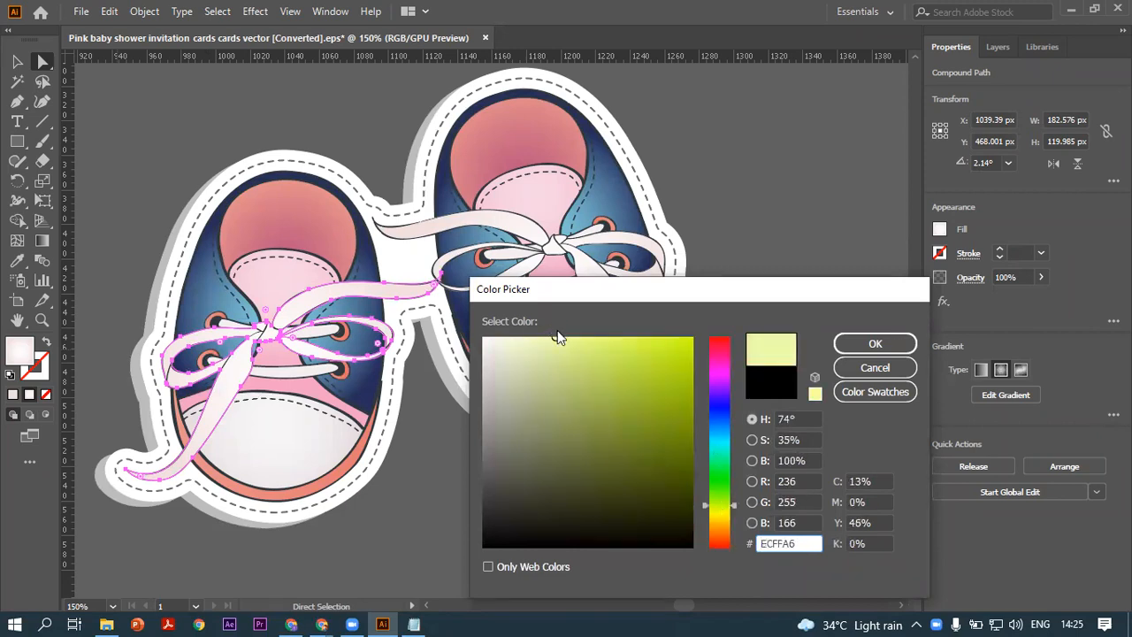
{"action": "left_click", "coordinate": [839, 350]}
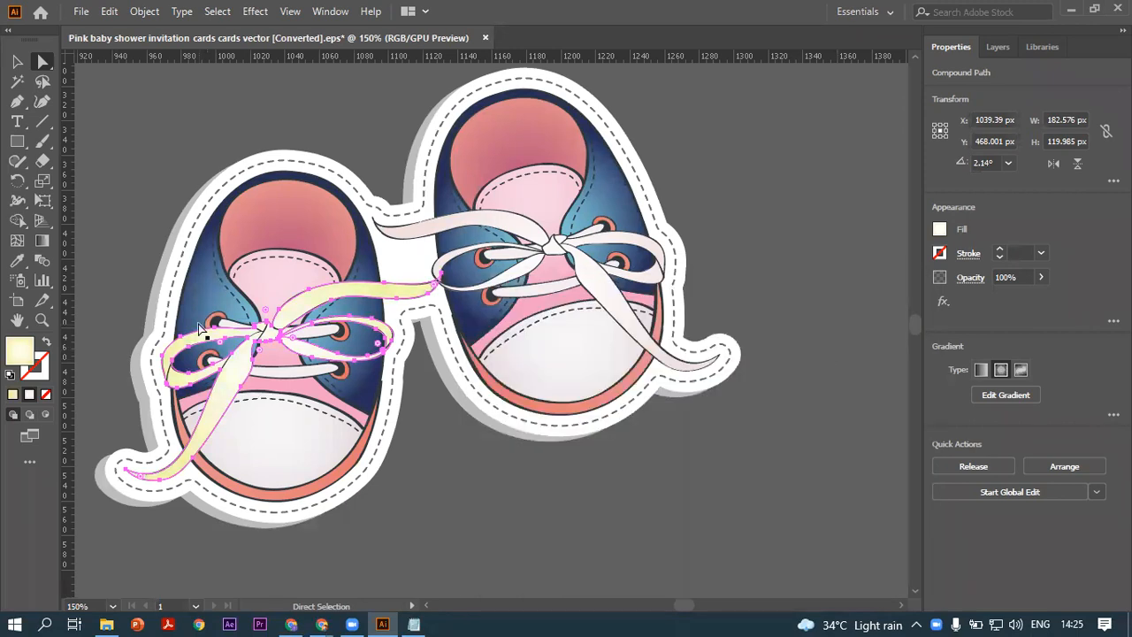
{"action": "left_click", "coordinate": [761, 487]}
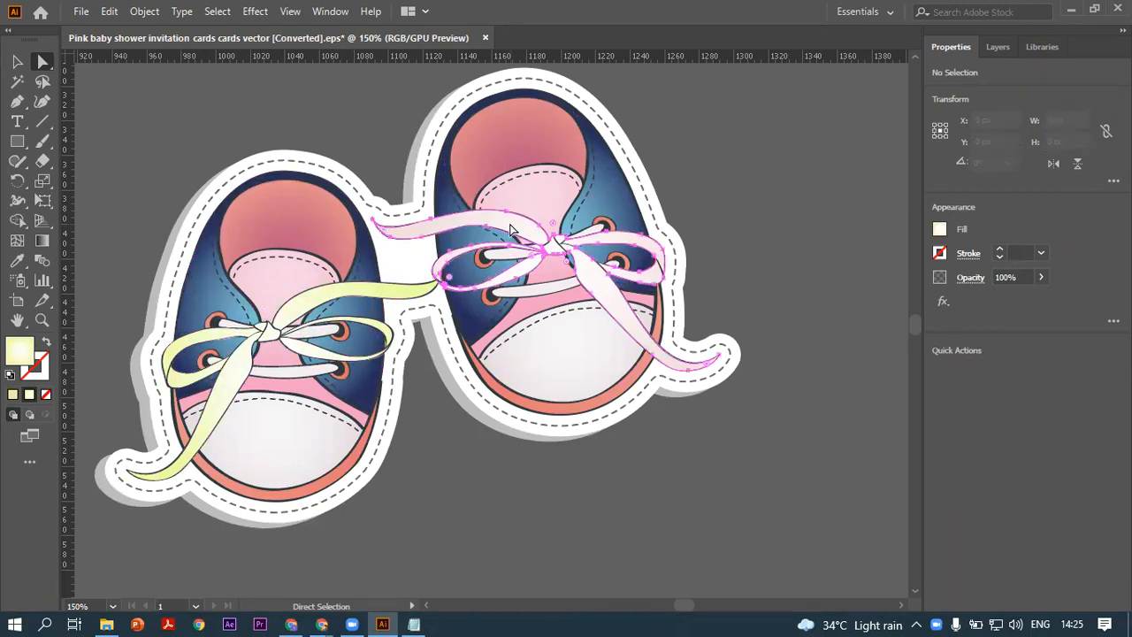
Copy the left lace's yellow-green gradient onto the right shoe's bow lace with the Eyedropper
{"action": "left_click", "coordinate": [512, 232]}
{"action": "left_click", "coordinate": [17, 260]}
{"action": "left_click", "coordinate": [199, 335]}
{"action": "left_click", "coordinate": [46, 61]}
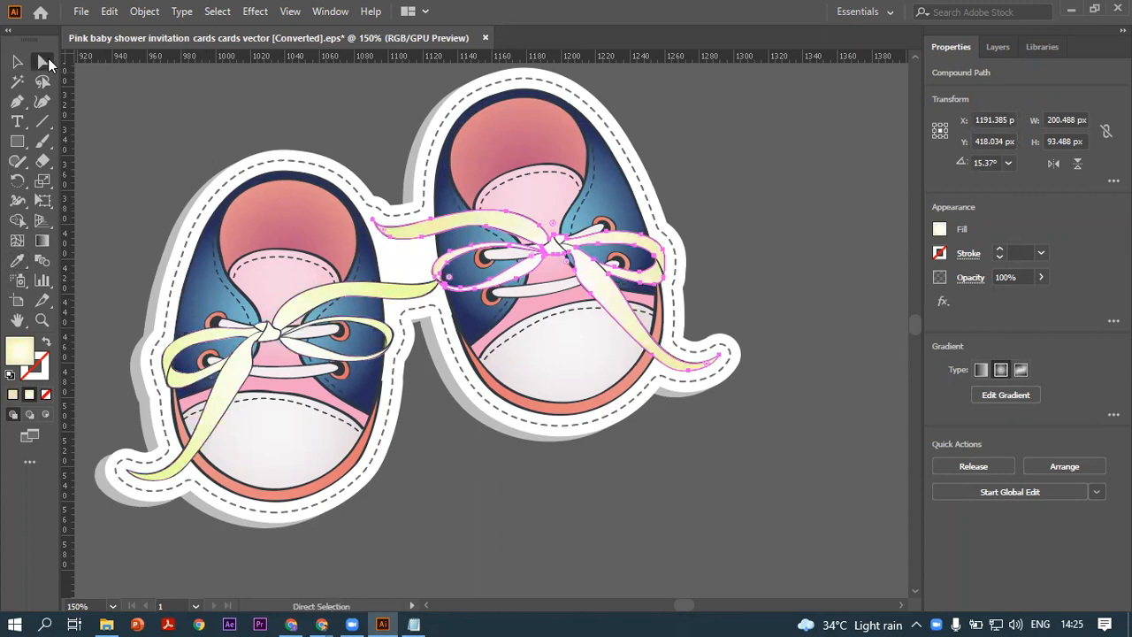
{"action": "left_click", "coordinate": [818, 299]}
Select the dark outline of the right shoe's loose lace end that reaches toward the left shoe and fill it white
{"action": "left_click", "coordinate": [539, 232]}
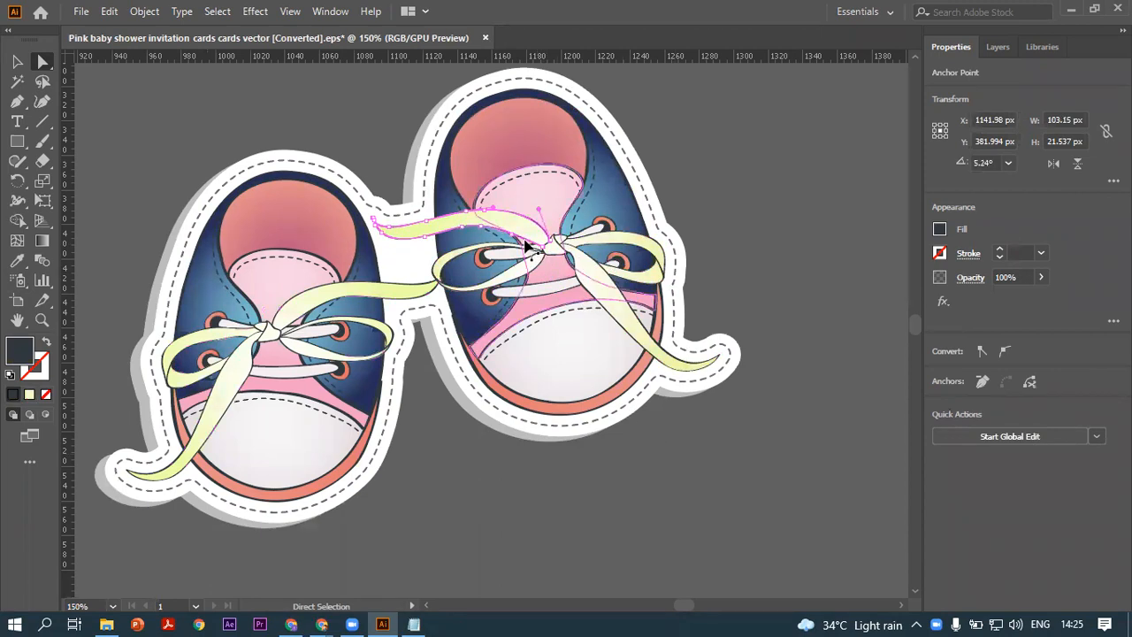
{"action": "left_click", "coordinate": [432, 283]}
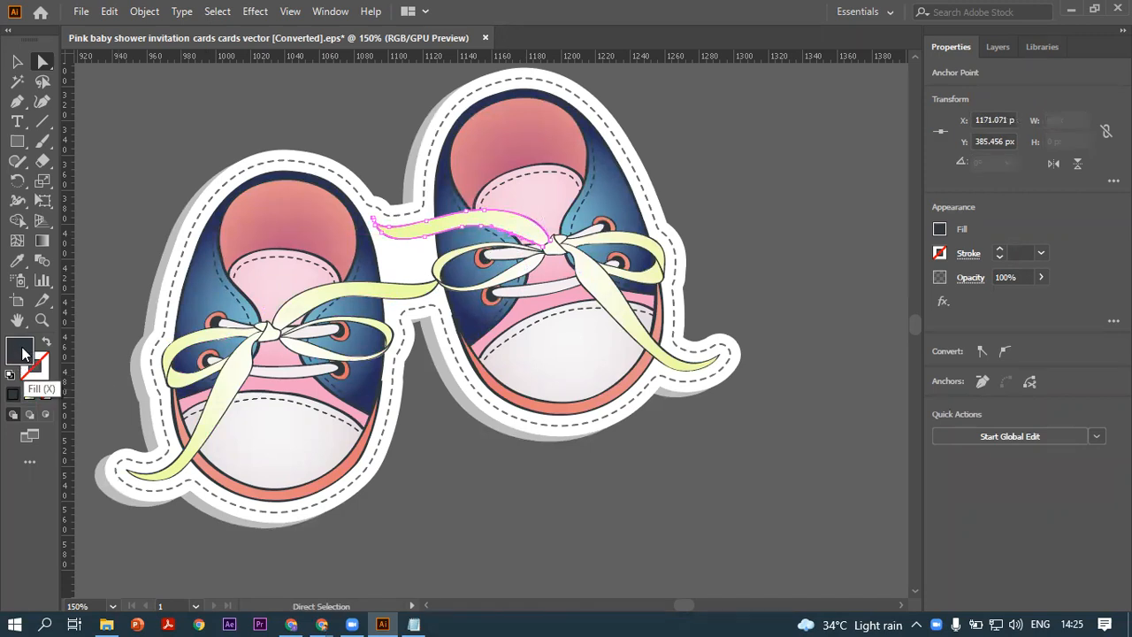
{"action": "double_click", "coordinate": [23, 352]}
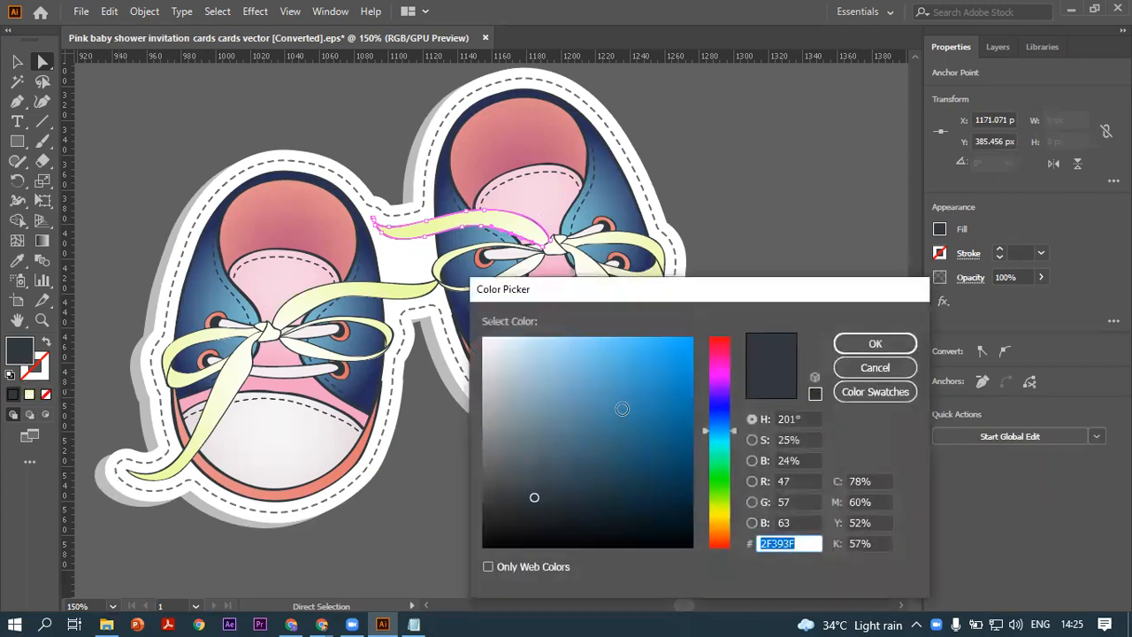
{"action": "left_click", "coordinate": [650, 363]}
{"action": "mouse_move", "coordinate": [651, 363]}
{"action": "left_mouse_down"}
{"action": "mouse_move", "coordinate": [663, 413]}
{"action": "mouse_move", "coordinate": [493, 337]}
{"action": "mouse_move", "coordinate": [86, 363]}
{"action": "left_mouse_up"}
{"action": "left_click", "coordinate": [872, 344]}
{"action": "left_click", "coordinate": [796, 302]}
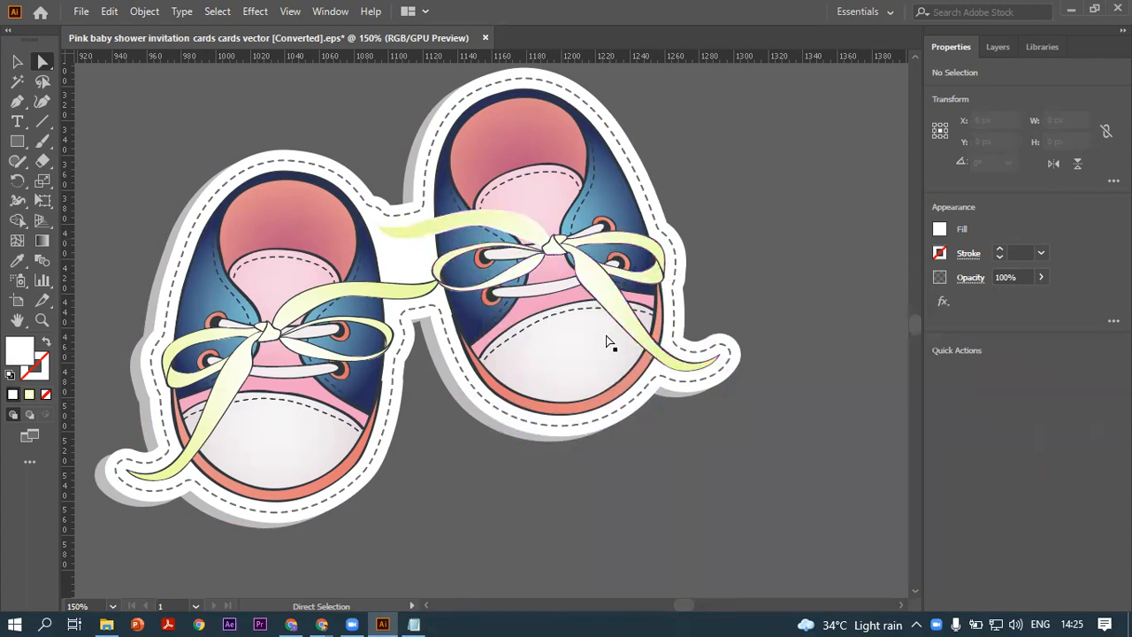
{"action": "left_click", "coordinate": [607, 307]}
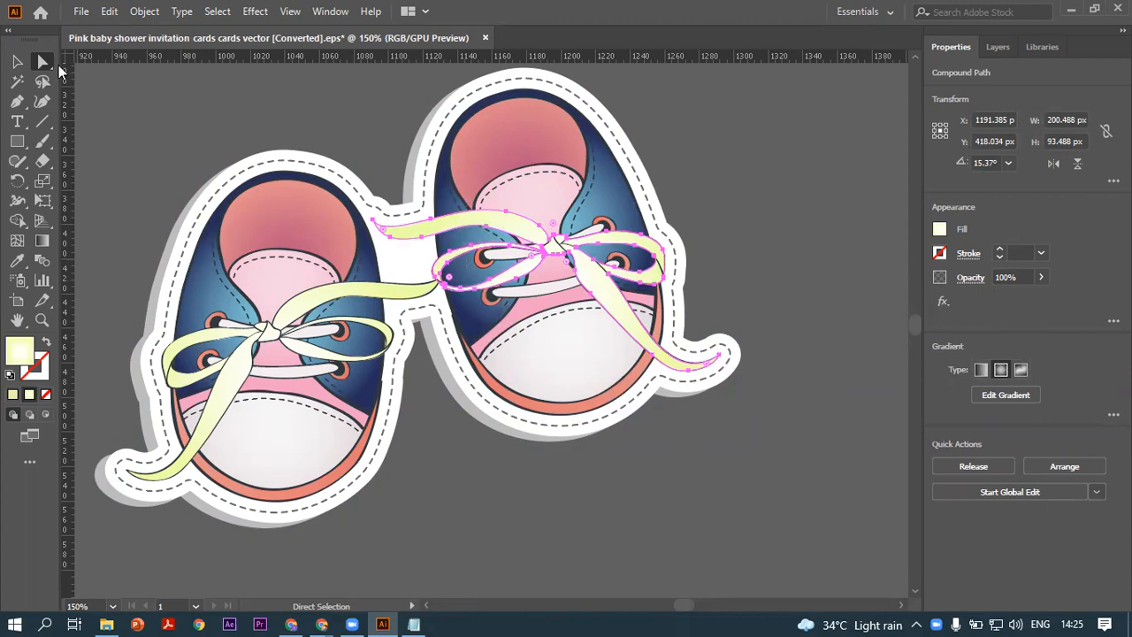
{"action": "left_click", "coordinate": [43, 55]}
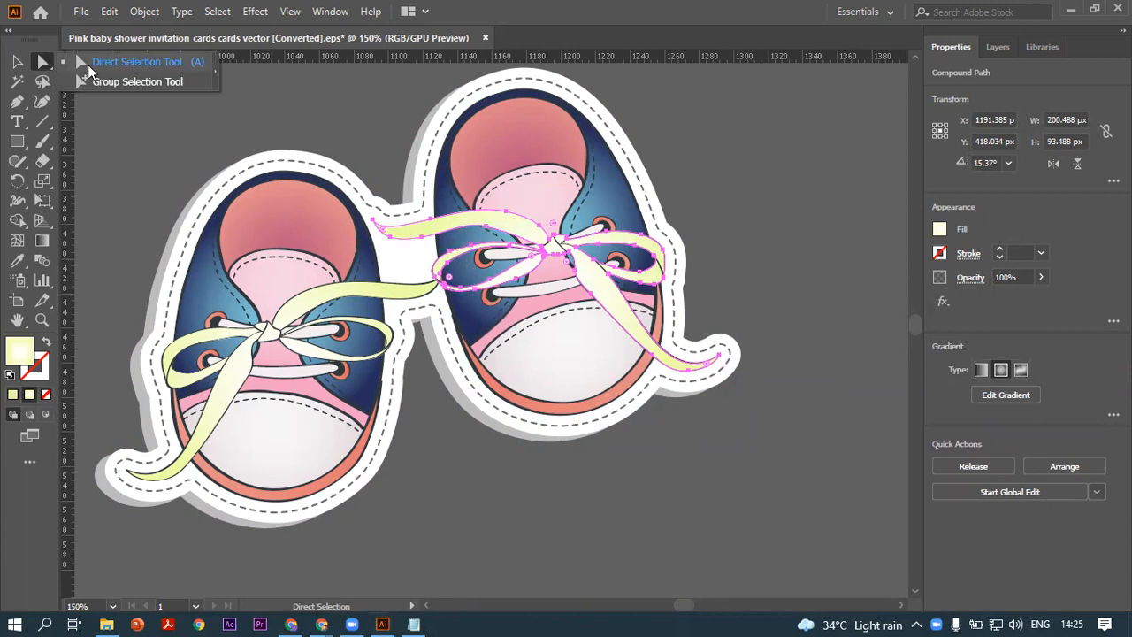
{"action": "left_click", "coordinate": [97, 85]}
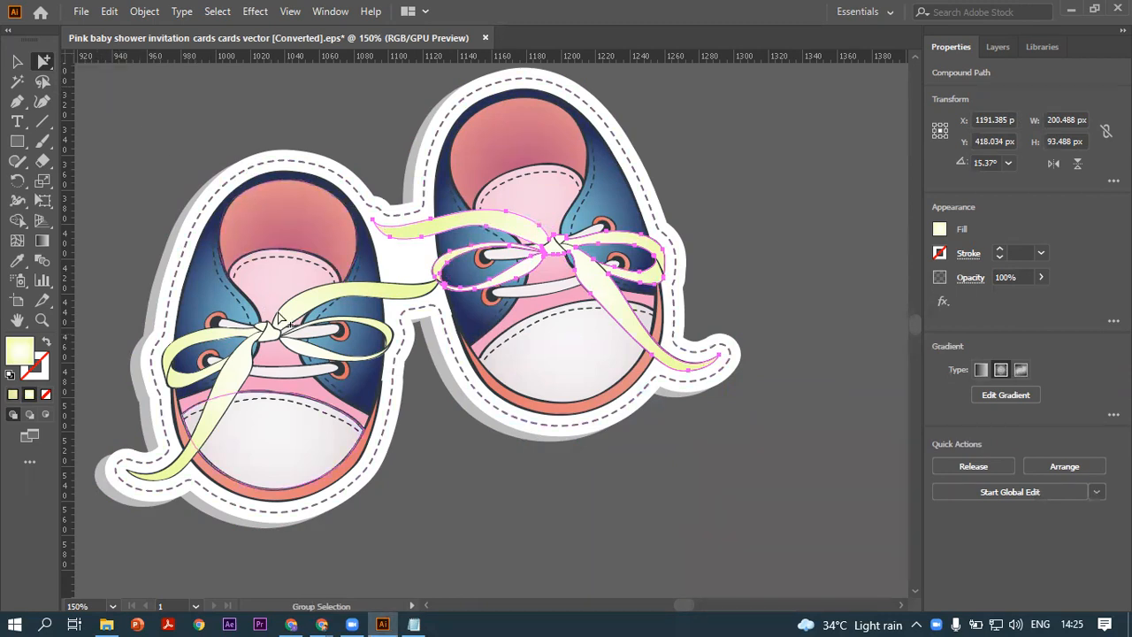
{"action": "left_click", "coordinate": [401, 492]}
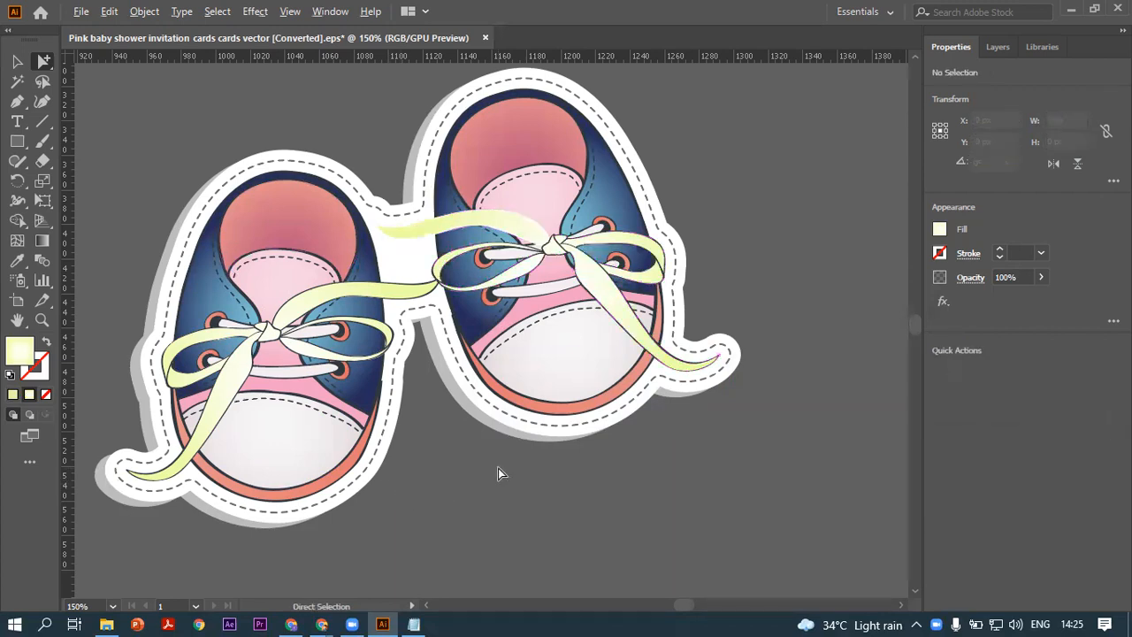
Move the teddy bear group off the card onto the empty canvas above the baby shoes
{"action": "scroll", "coordinate": [498, 468], "scroll_direction": "down", "scroll_amount": 2}
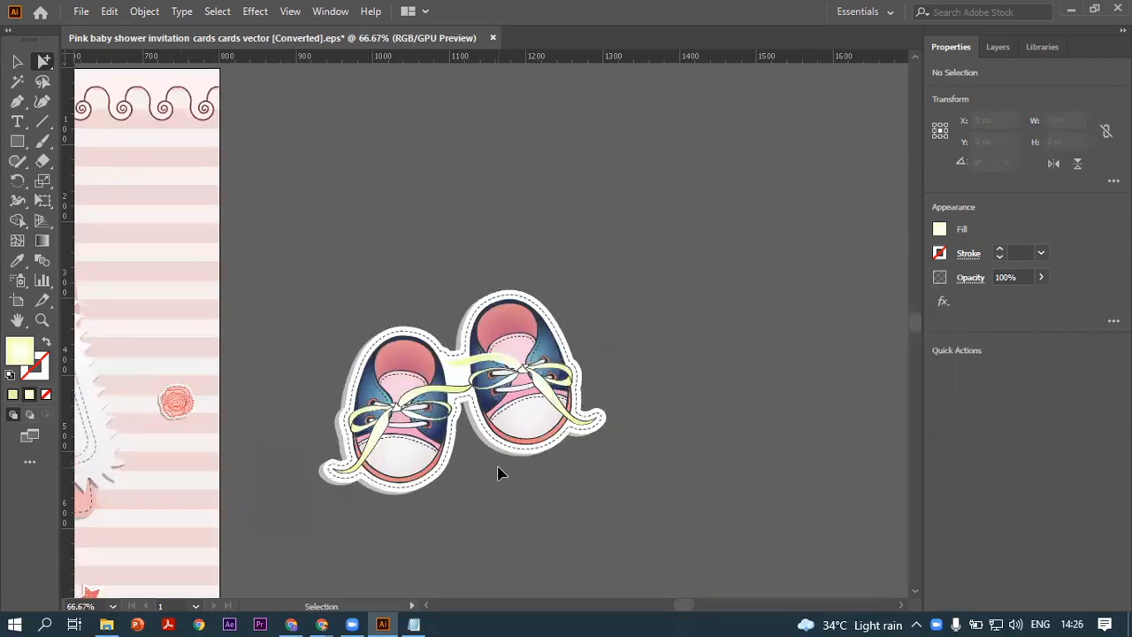
{"action": "scroll", "coordinate": [498, 469], "scroll_direction": "left", "scroll_amount": 5}
{"action": "scroll", "coordinate": [498, 474], "scroll_direction": "left", "scroll_amount": 1}
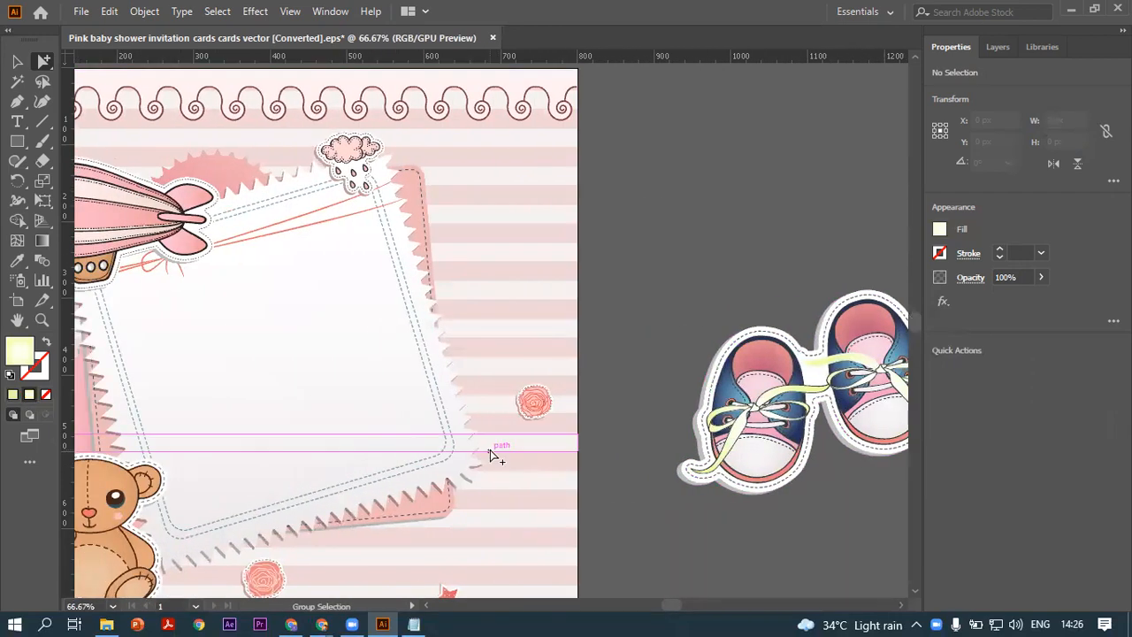
{"action": "scroll", "coordinate": [493, 458], "scroll_direction": "up", "scroll_amount": 2}
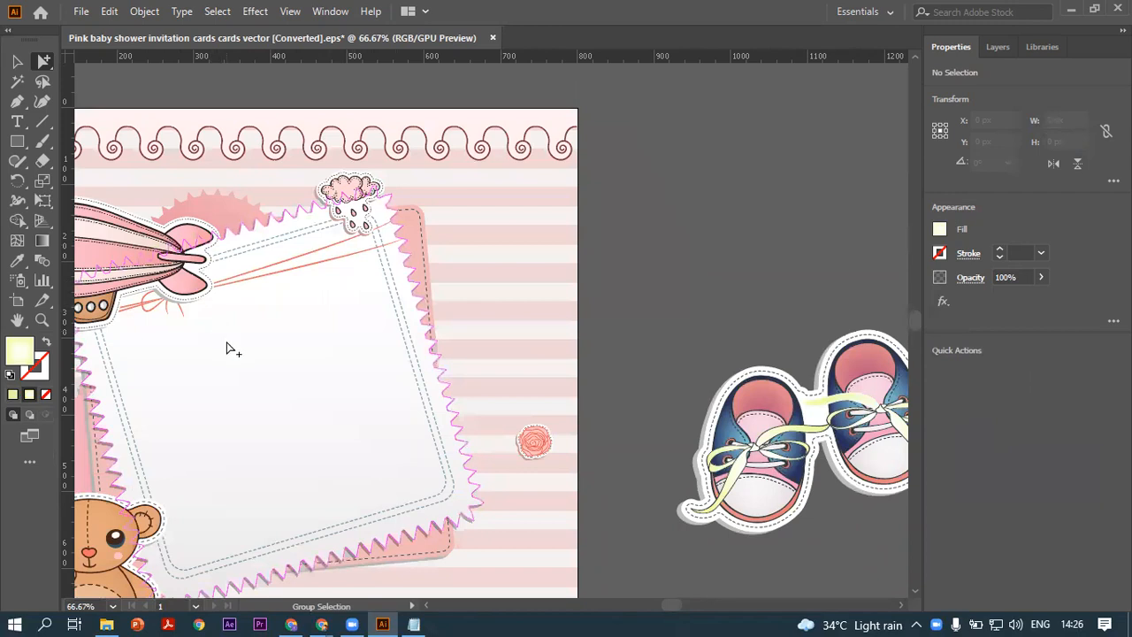
{"action": "scroll", "coordinate": [222, 344], "scroll_direction": "down", "scroll_amount": 1}
{"action": "scroll", "coordinate": [222, 345], "scroll_direction": "left", "scroll_amount": 4}
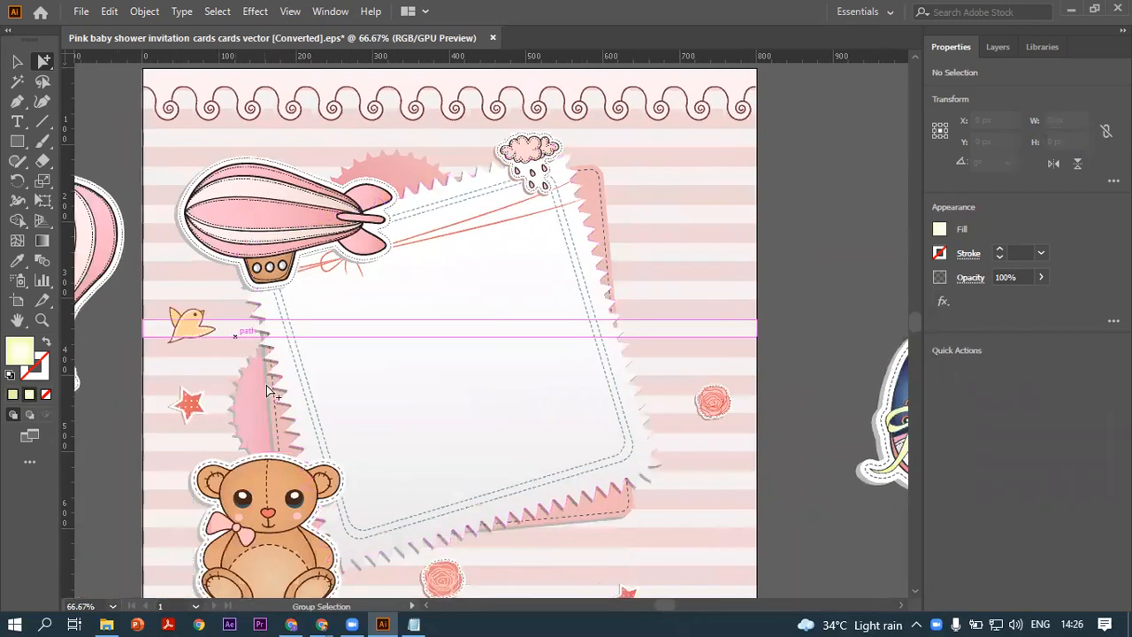
{"action": "scroll", "coordinate": [266, 385], "scroll_direction": "down", "scroll_amount": 3}
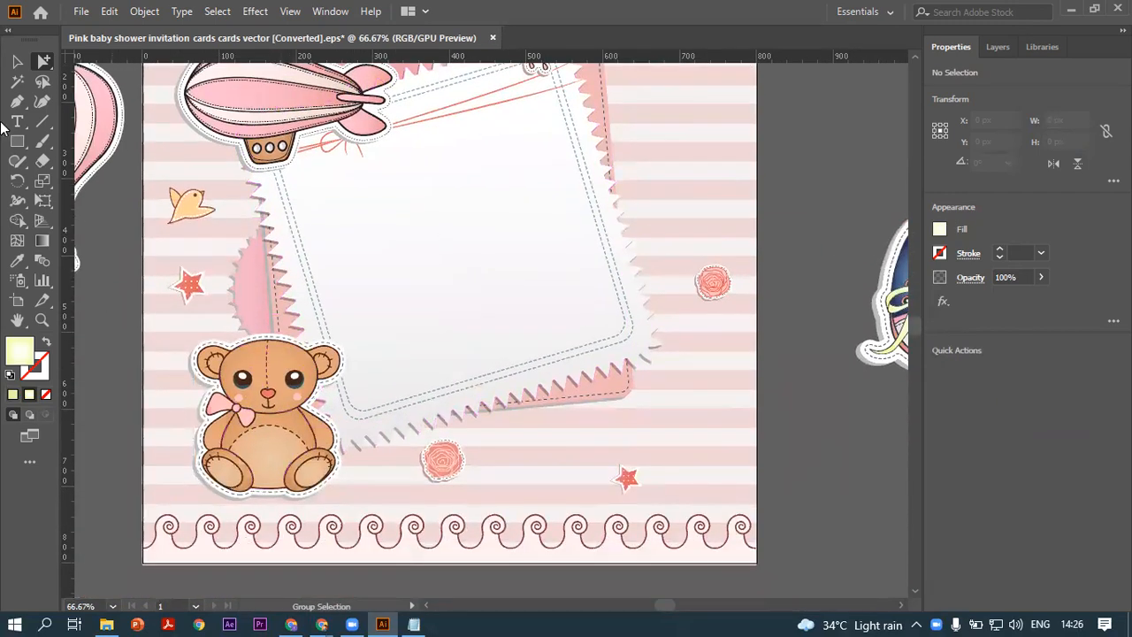
{"action": "left_click", "coordinate": [17, 62]}
{"action": "left_click_drag", "start_coordinate": [261, 358], "coordinate": [656, 399]}
{"action": "scroll", "coordinate": [656, 399], "scroll_direction": "up", "scroll_amount": 1}
{"action": "left_click_drag", "start_coordinate": [531, 326], "coordinate": [579, 101]}
Expand the objects layer, locate the teddy bear's group in it and delete the bear
{"action": "scroll", "coordinate": [609, 153], "scroll_direction": "up", "scroll_amount": 2}
{"action": "scroll", "coordinate": [619, 168], "scroll_direction": "up", "scroll_amount": 2}
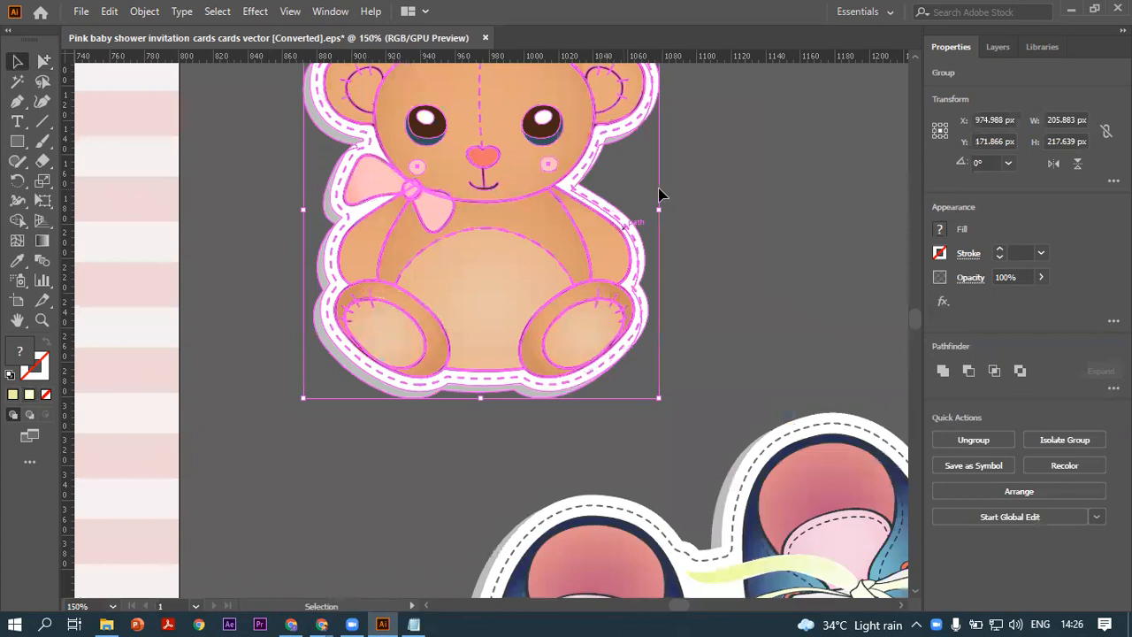
{"action": "left_click", "coordinate": [984, 45]}
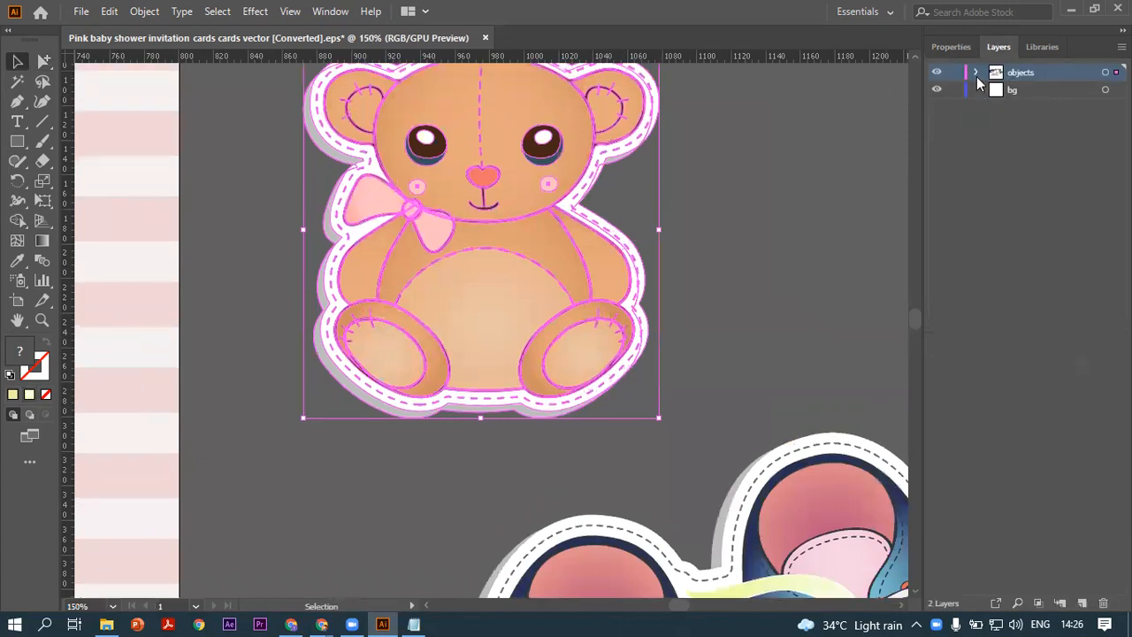
{"action": "left_click", "coordinate": [977, 72]}
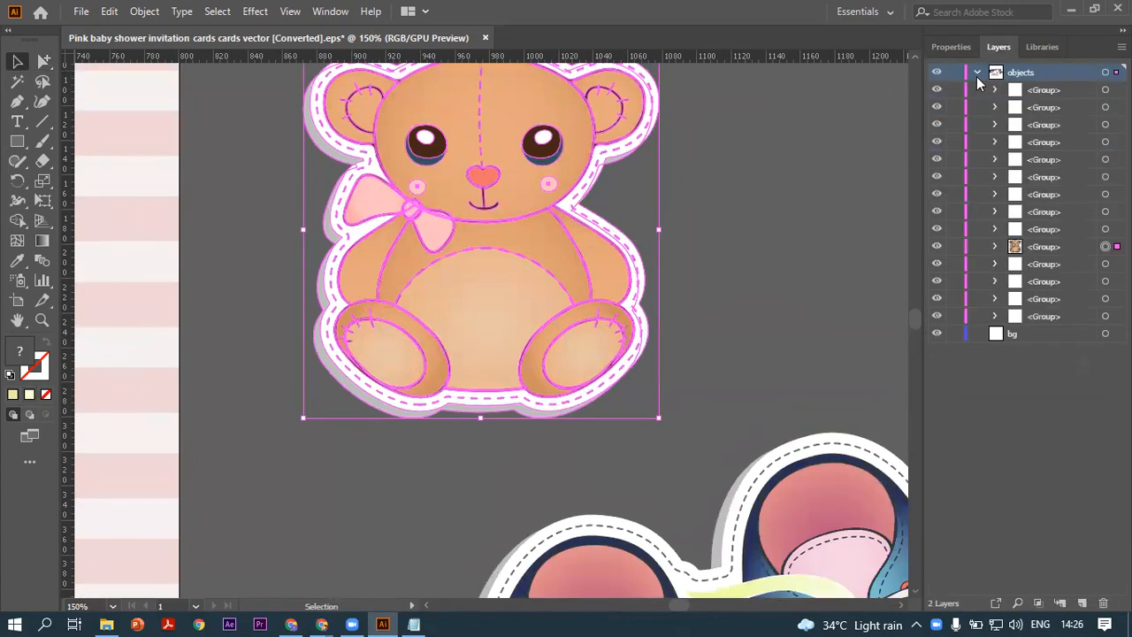
{"action": "left_click", "coordinate": [1043, 249]}
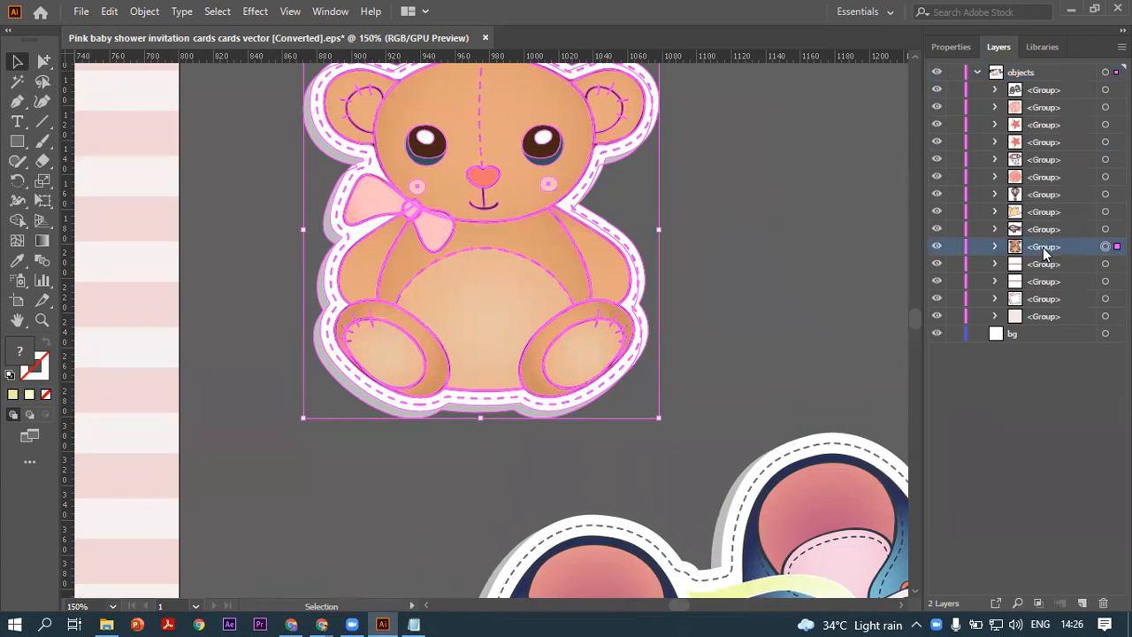
{"action": "key", "text": "Delete"}
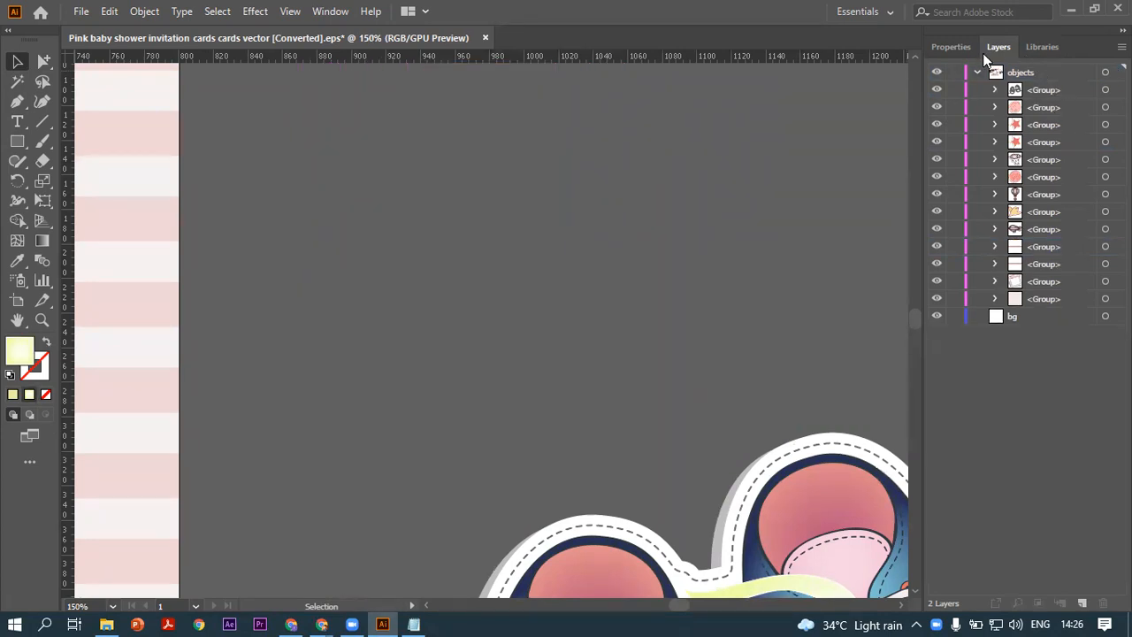
Create a new layer above the objects layer, paste the teddy bear into it and place it on the empty canvas above the shoes
{"action": "left_click", "coordinate": [954, 47]}
{"action": "left_click", "coordinate": [993, 47]}
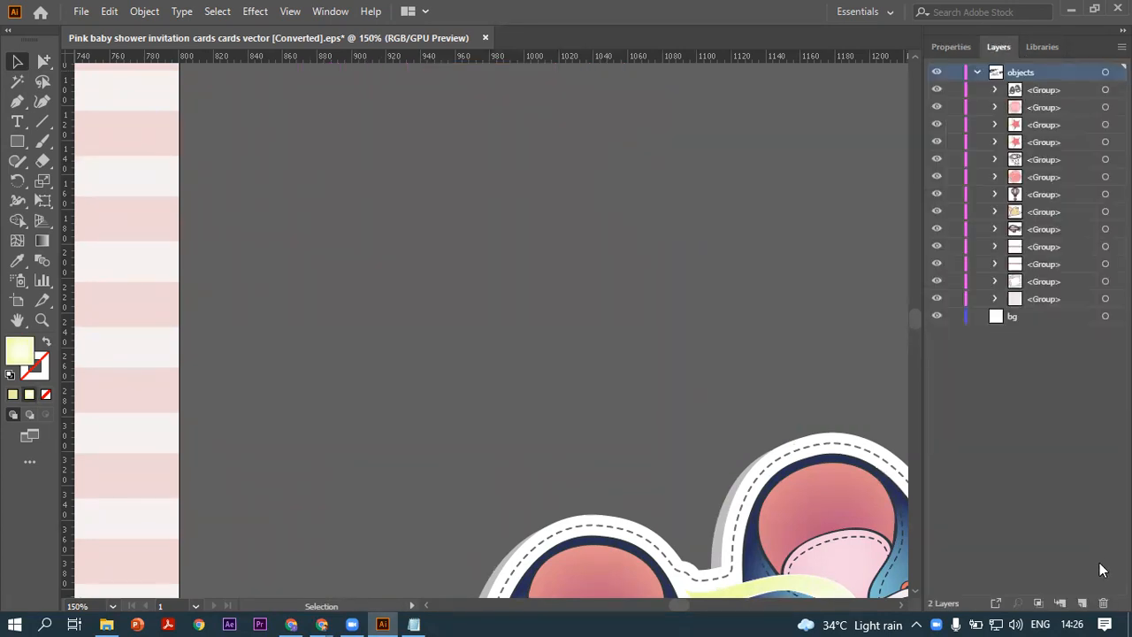
{"action": "left_click", "coordinate": [1082, 603]}
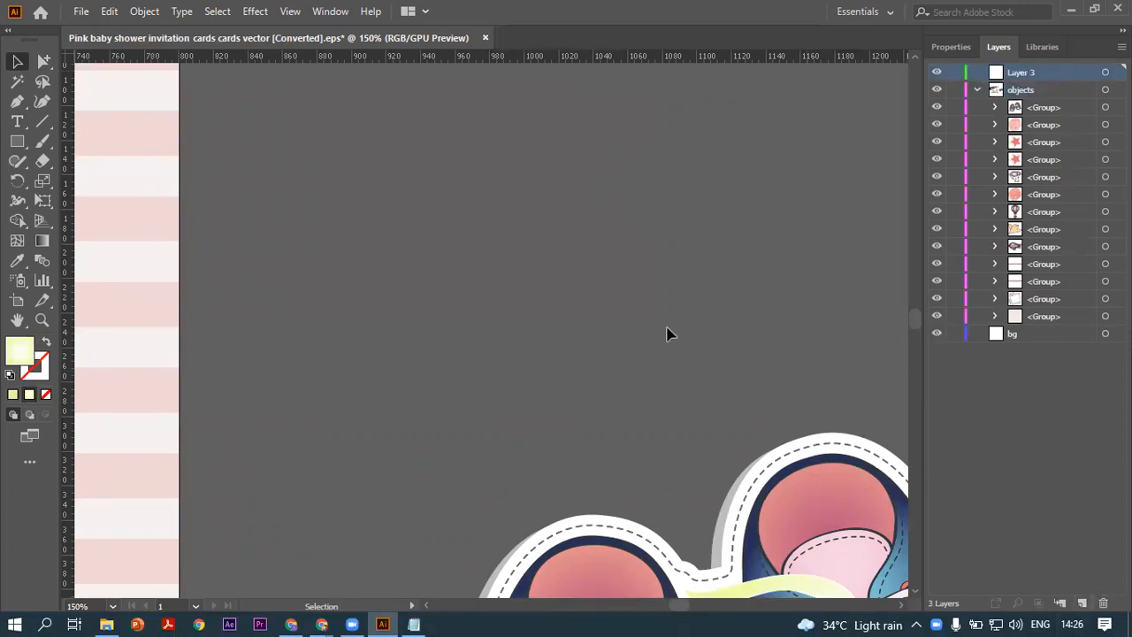
{"action": "key", "text": "ctrl+v"}
{"action": "left_click_drag", "start_coordinate": [492, 331], "coordinate": [739, 275]}
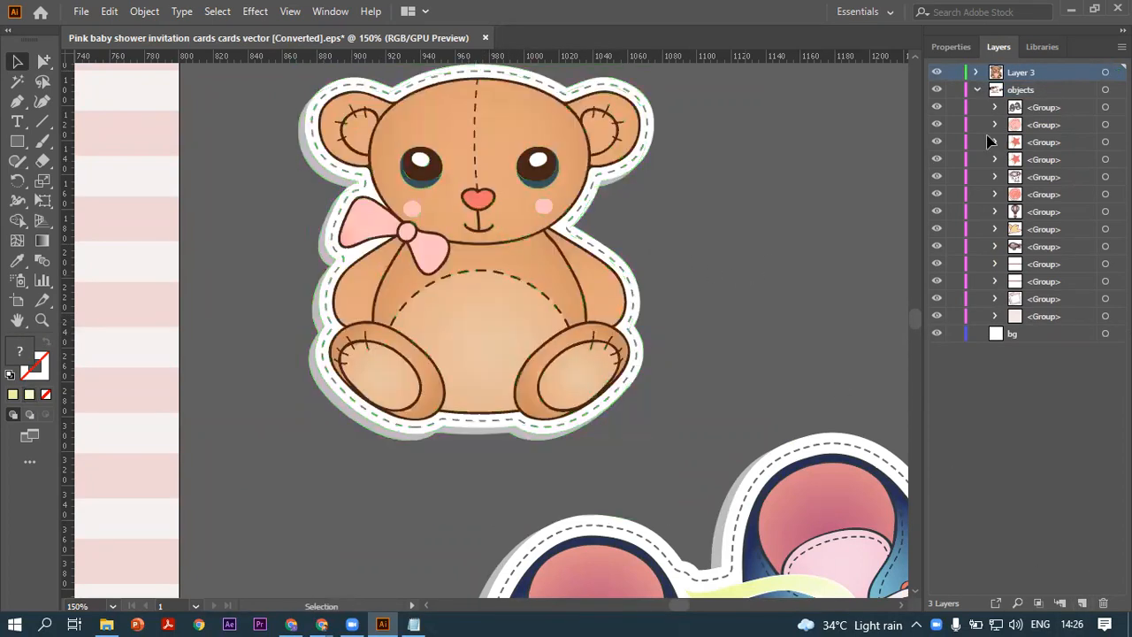
Expand the new layer and the bear's group, and toggle the visibility of its dashed stitching subgroup to identify it
{"action": "left_click", "coordinate": [977, 72]}
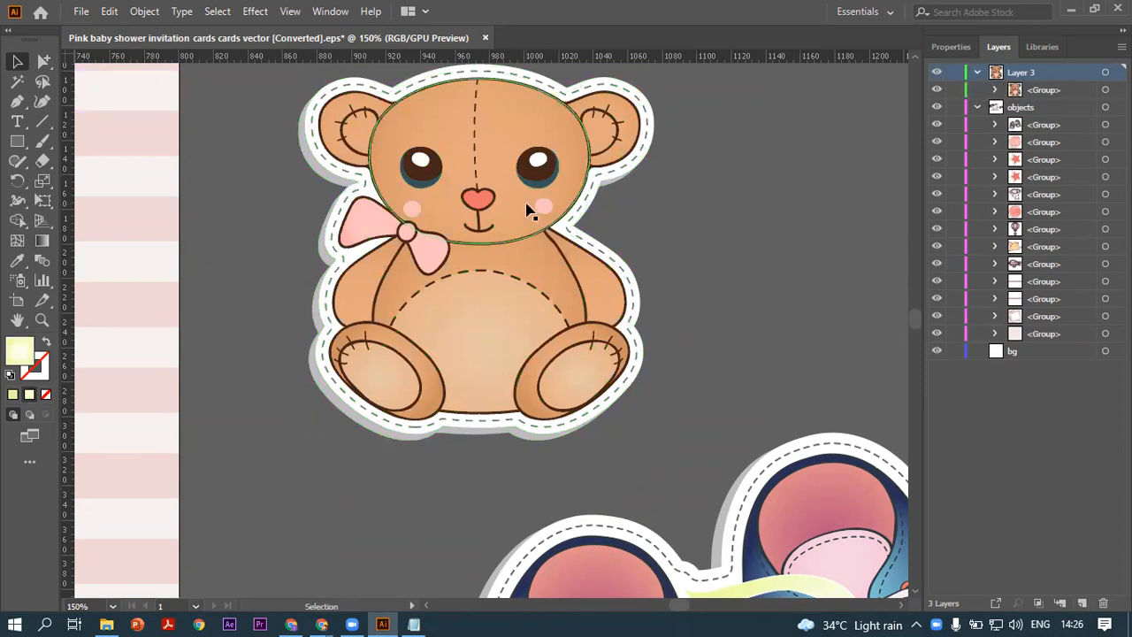
{"action": "left_click", "coordinate": [530, 206]}
{"action": "left_click", "coordinate": [994, 90]}
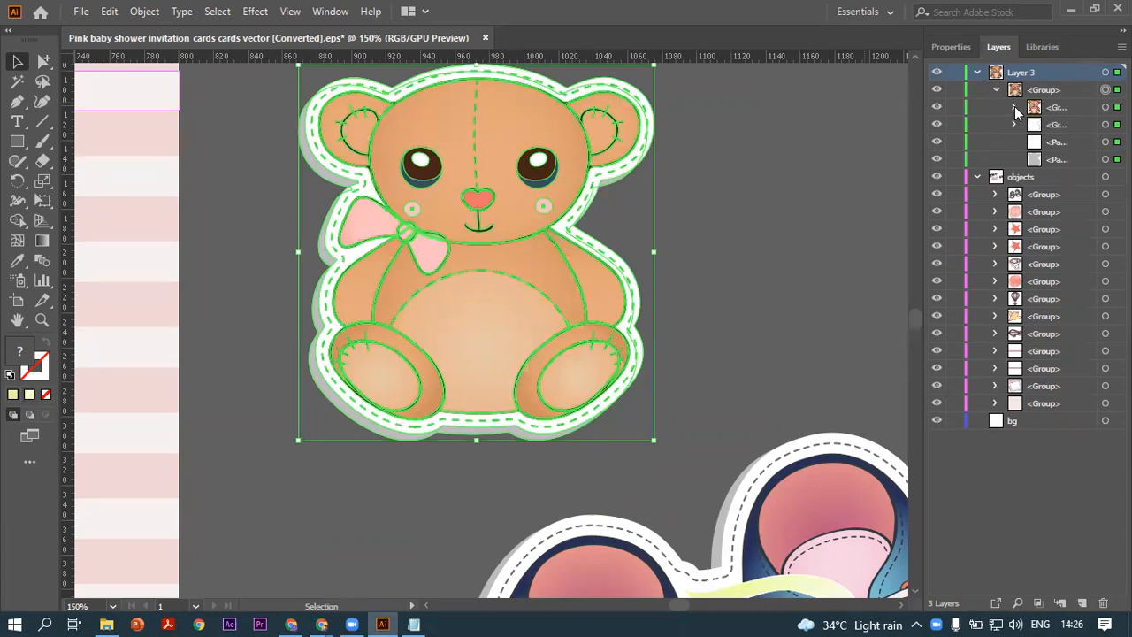
{"action": "left_click", "coordinate": [937, 125]}
{"action": "left_click", "coordinate": [937, 126]}
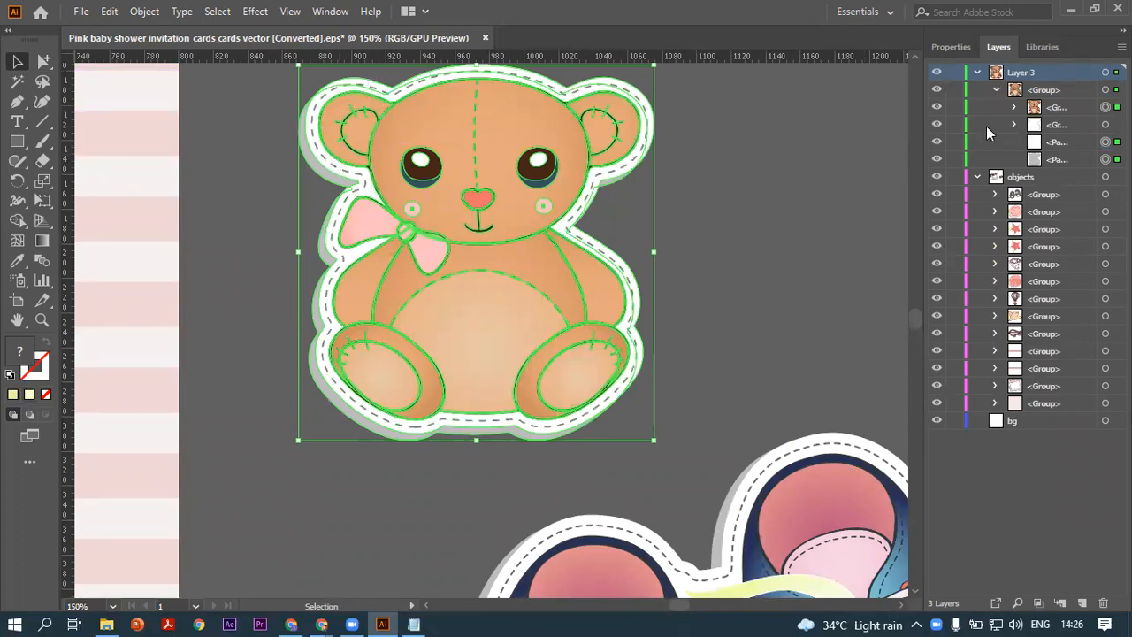
{"action": "left_click", "coordinate": [1013, 124]}
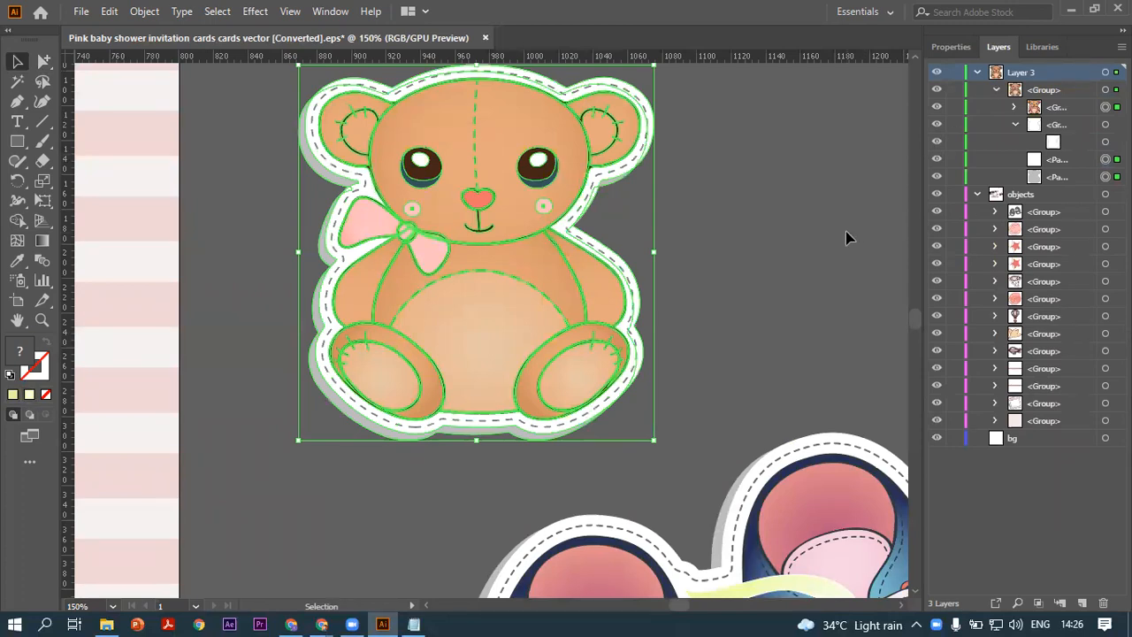
{"action": "left_click", "coordinate": [797, 220]}
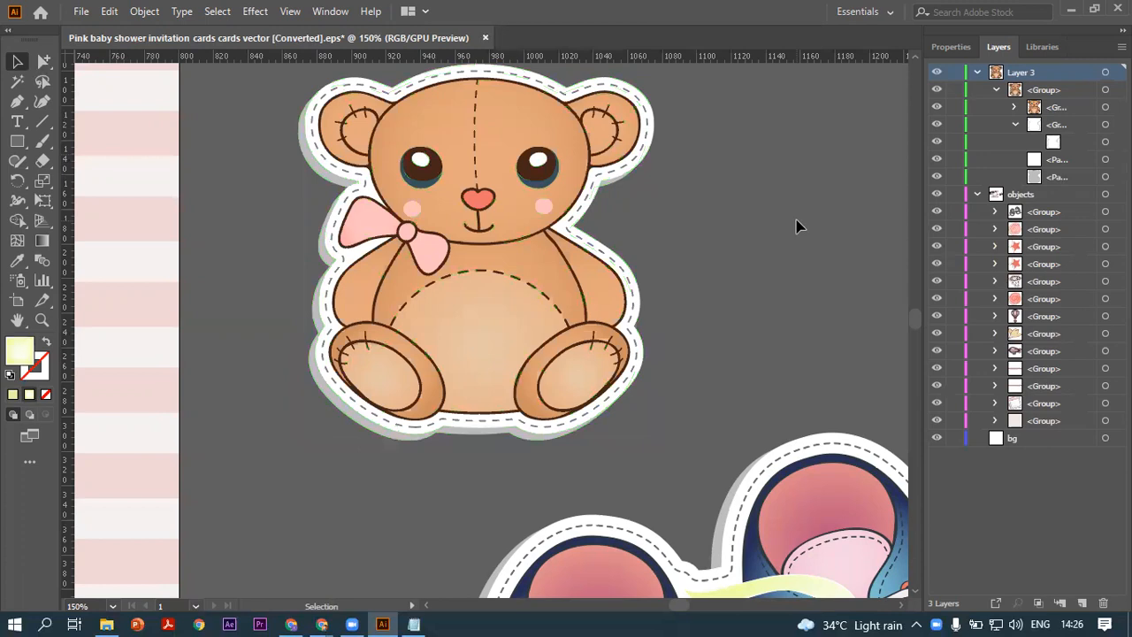
Toggle the visibility of the bear's two backing paths to identify the white border and the grey shadow
{"action": "left_click", "coordinate": [938, 159]}
{"action": "left_click", "coordinate": [938, 159]}
{"action": "left_click", "coordinate": [937, 159]}
{"action": "left_click", "coordinate": [938, 159]}
{"action": "left_click", "coordinate": [937, 176]}
{"action": "left_click", "coordinate": [937, 176]}
Select only the grey shadow path inside the bear's group and move it down and to the left of the bear
{"action": "left_click", "coordinate": [1043, 175]}
{"action": "left_click", "coordinate": [1105, 178]}
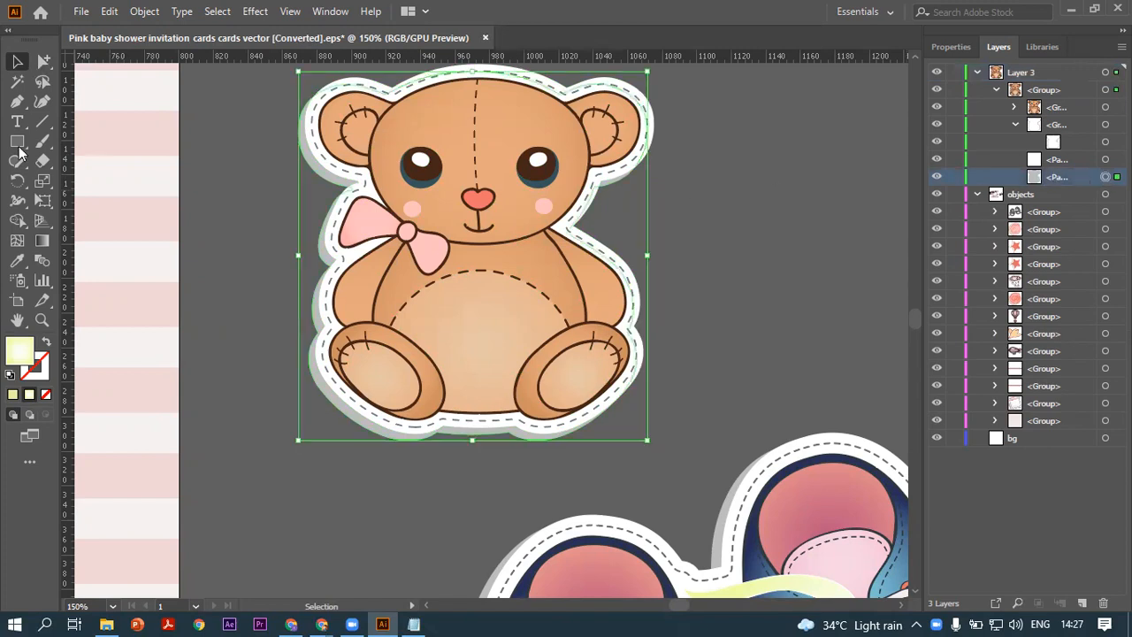
{"action": "left_click_drag", "start_coordinate": [307, 187], "coordinate": [257, 224]}
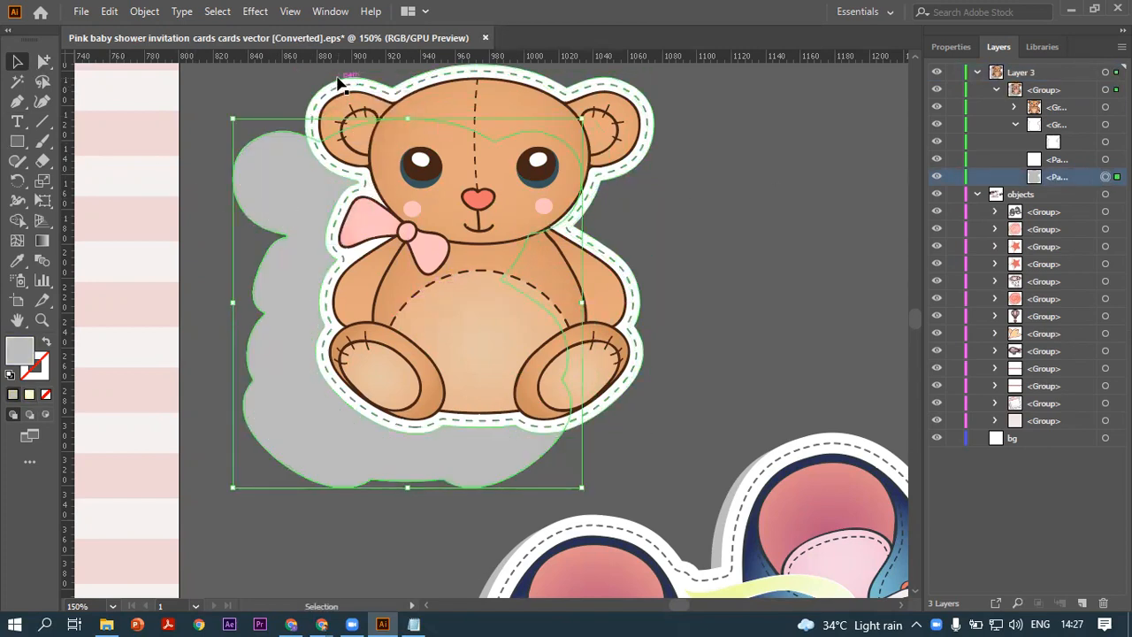
Check which shape the white backing path is, and delete the grey shadow path from the bear's group
{"action": "left_click", "coordinate": [1037, 160]}
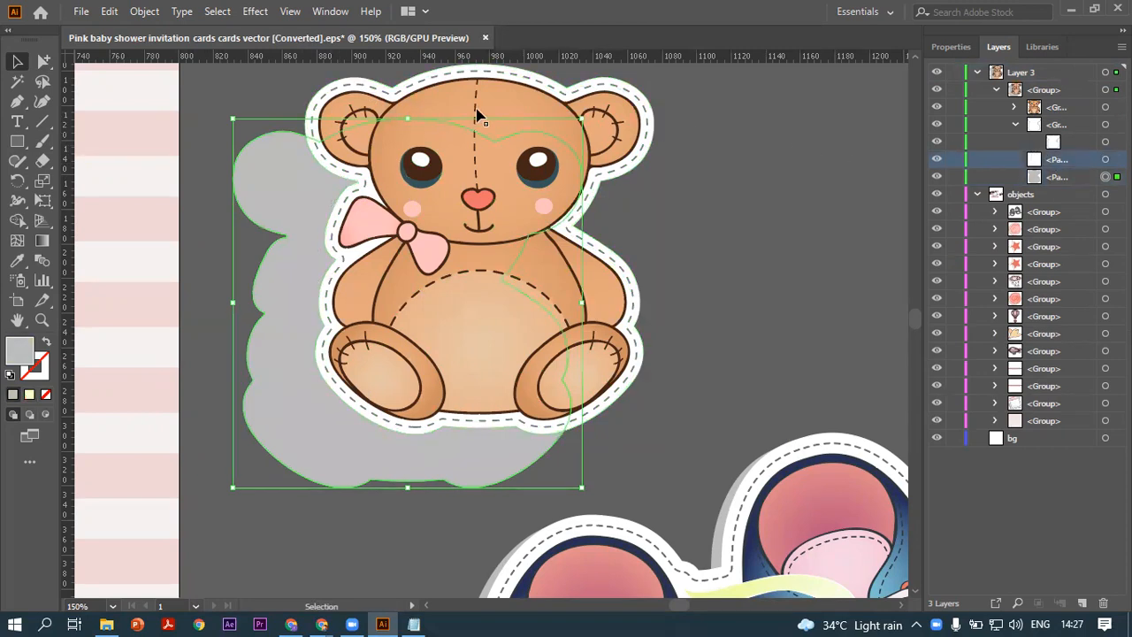
{"action": "left_click", "coordinate": [1106, 159]}
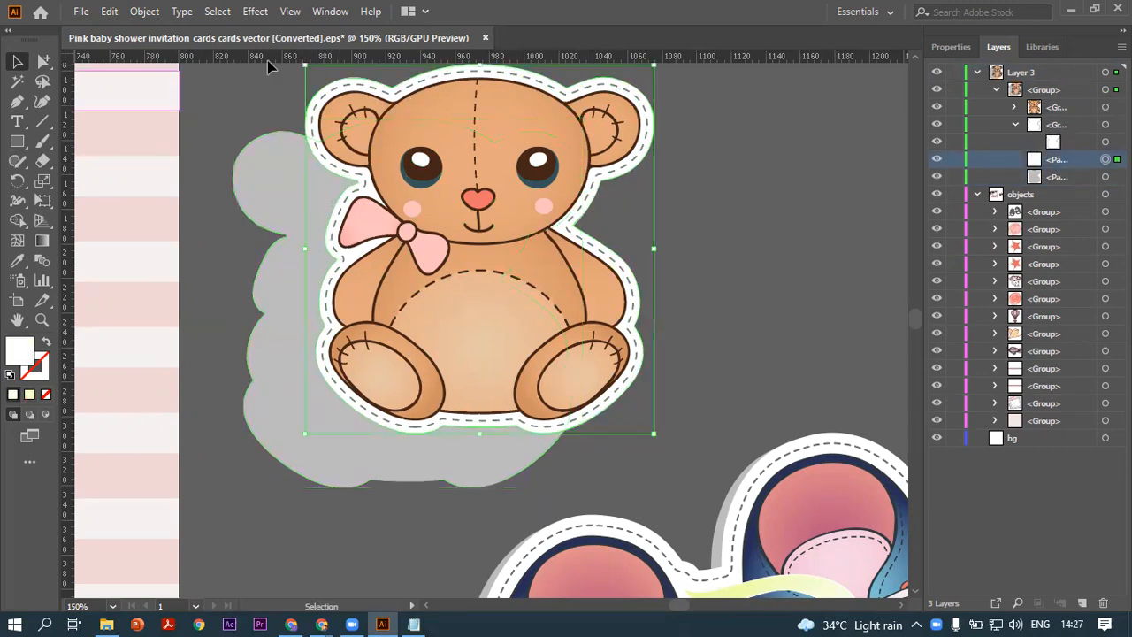
{"action": "left_click", "coordinate": [255, 192]}
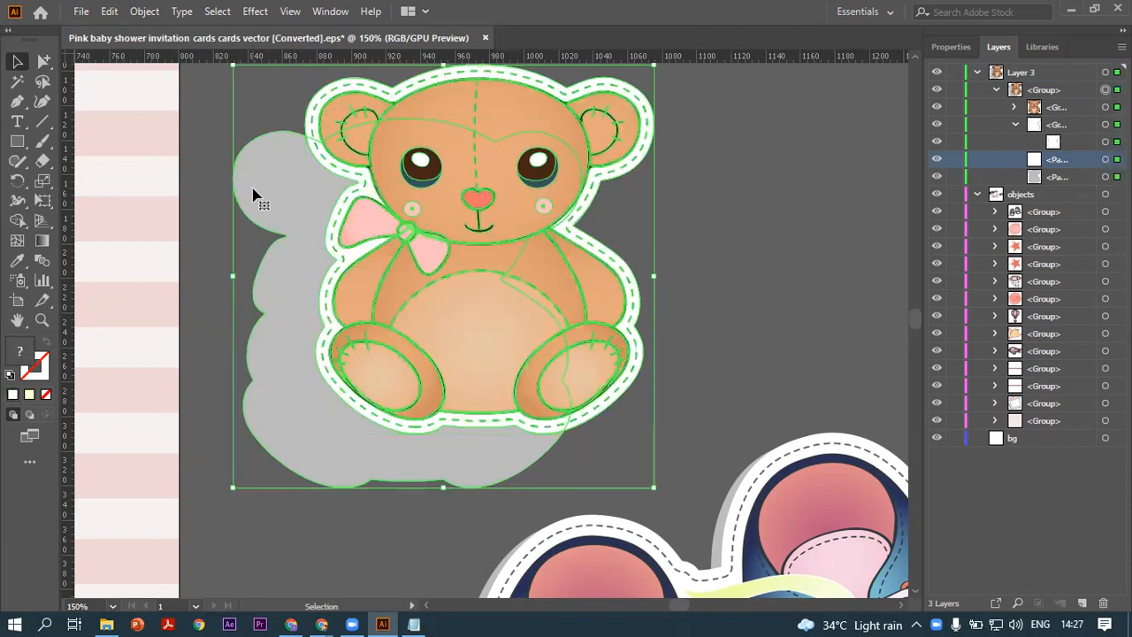
{"action": "left_click", "coordinate": [1106, 176]}
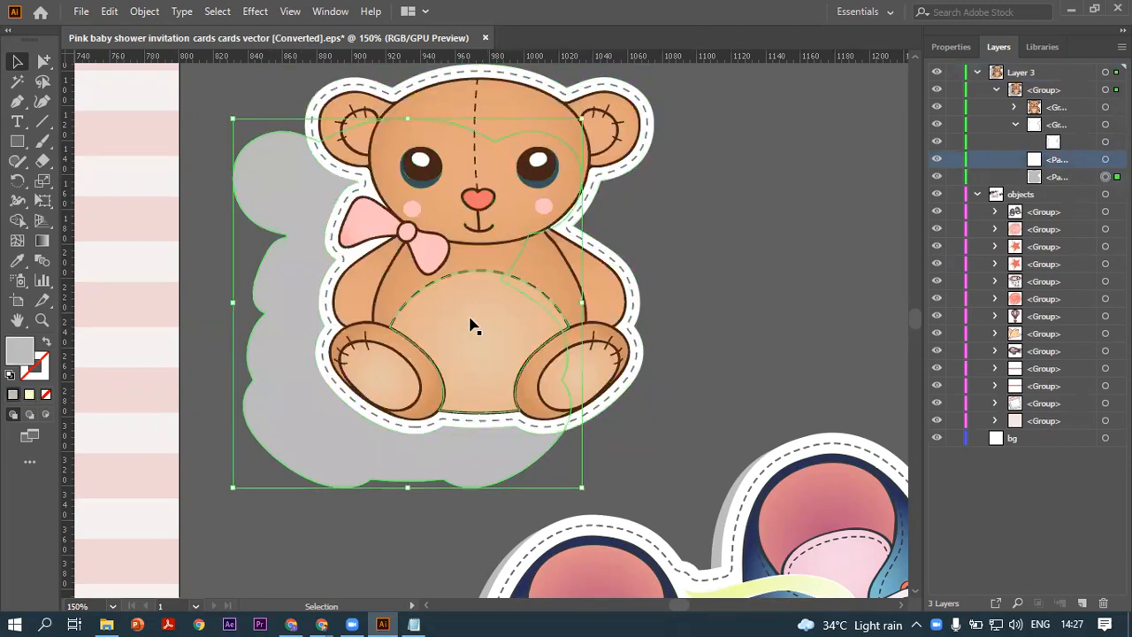
{"action": "key", "text": "Delete"}
Duplicate the bear's white backing shape slightly down and to the left, and stack the copy beneath the original
{"action": "left_click", "coordinate": [1059, 142]}
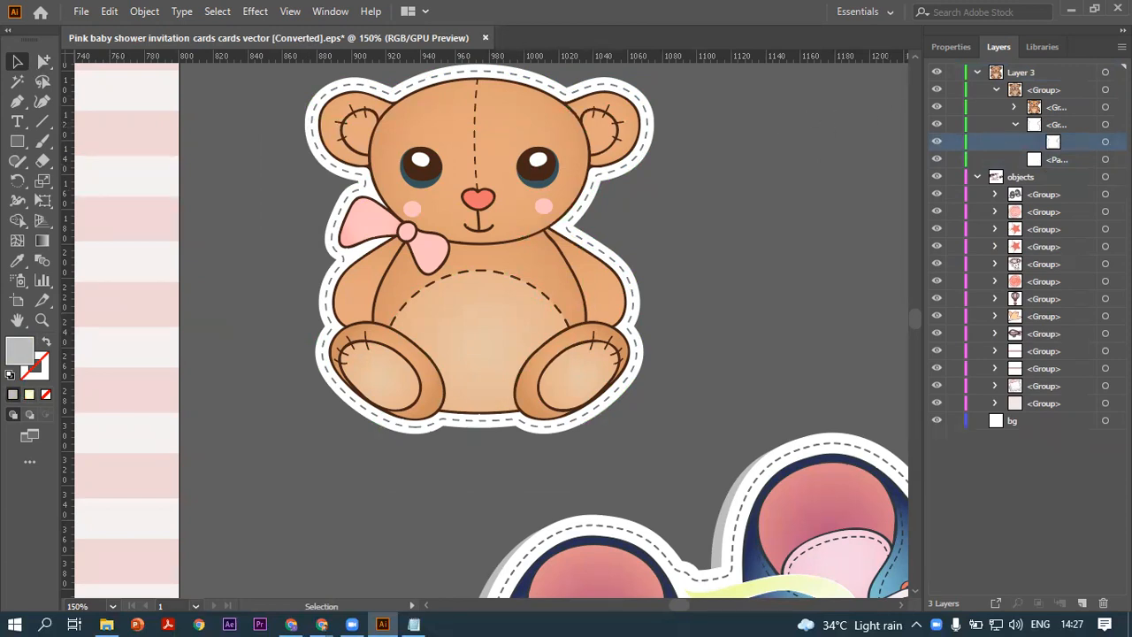
{"action": "left_click", "coordinate": [1106, 141]}
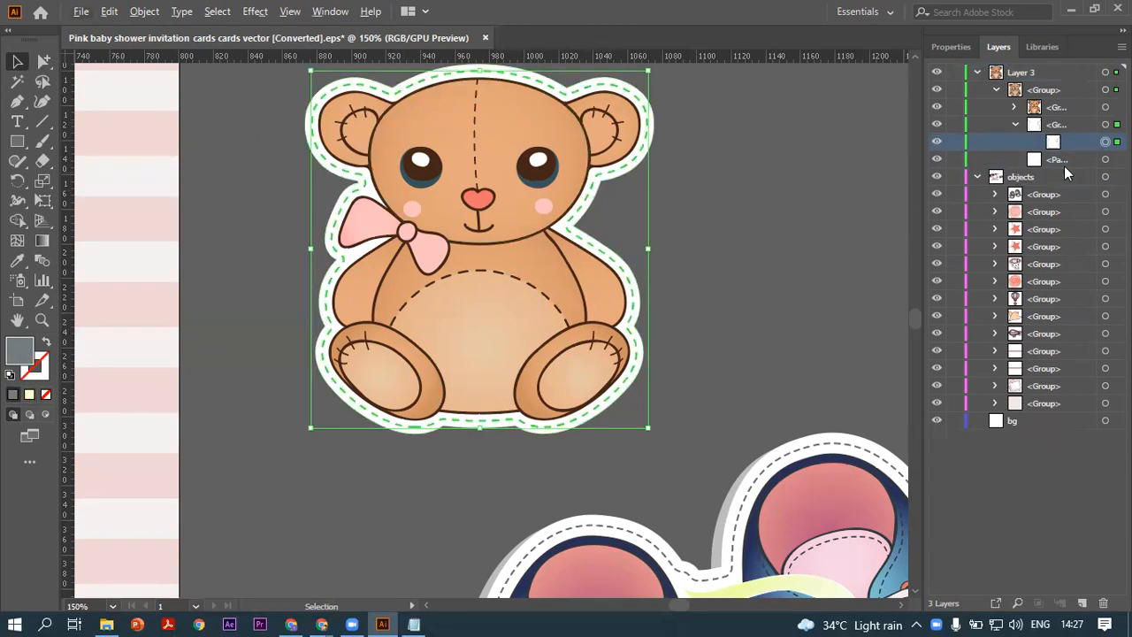
{"action": "left_click", "coordinate": [1105, 161]}
{"action": "left_click_drag", "start_coordinate": [413, 80], "coordinate": [407, 91]}
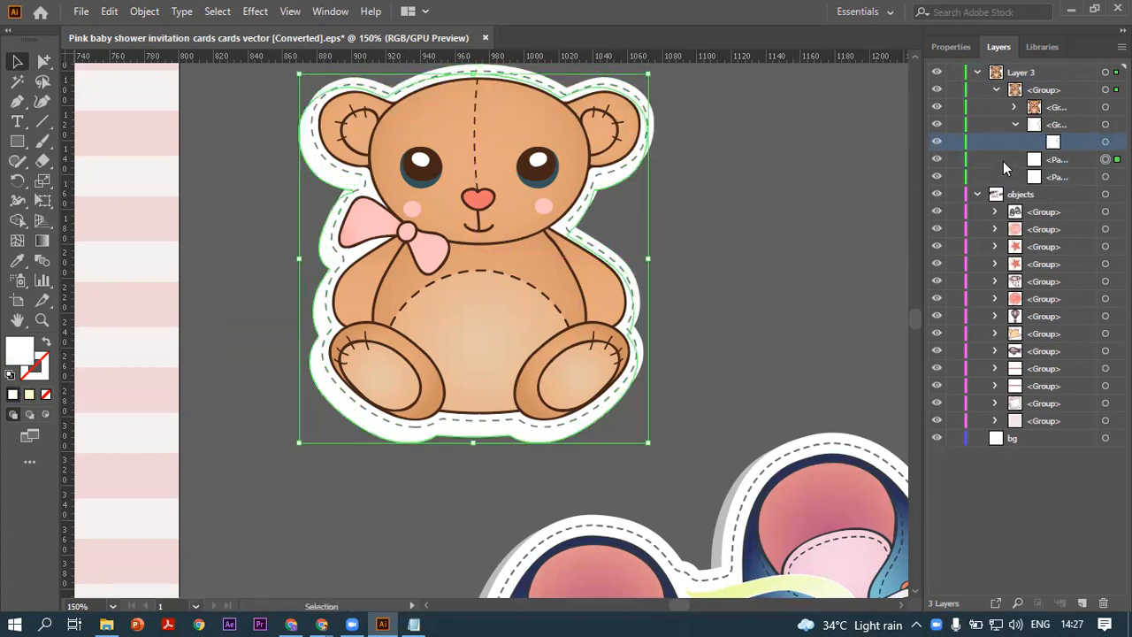
{"action": "left_click", "coordinate": [1068, 161]}
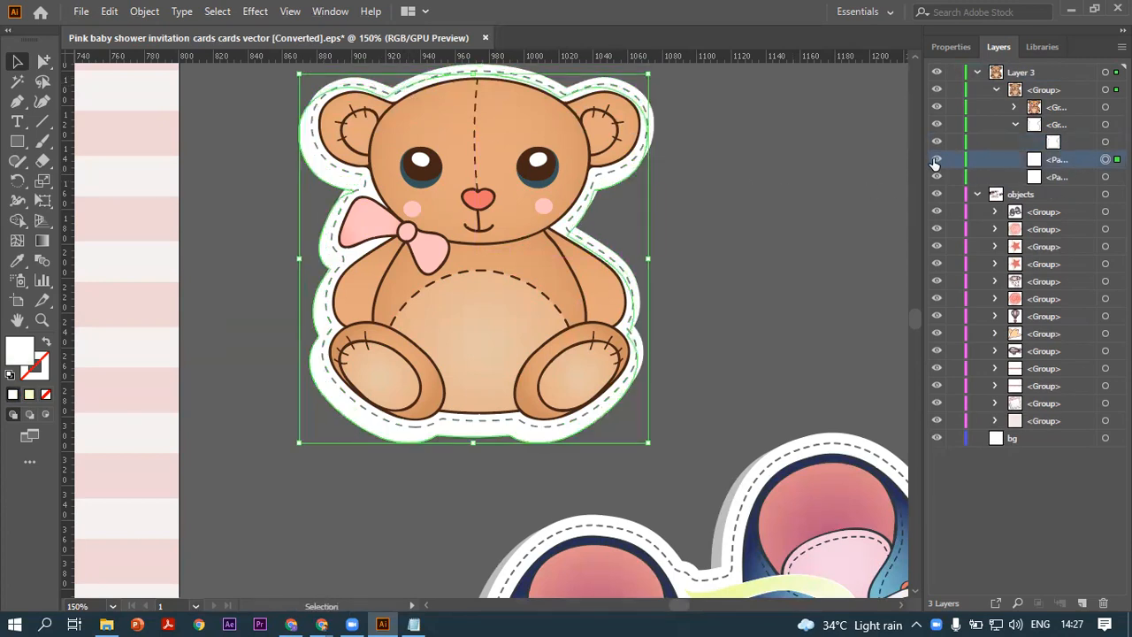
{"action": "left_click", "coordinate": [936, 161]}
{"action": "left_click", "coordinate": [936, 161]}
{"action": "left_click_drag", "start_coordinate": [1046, 164], "coordinate": [1049, 180]}
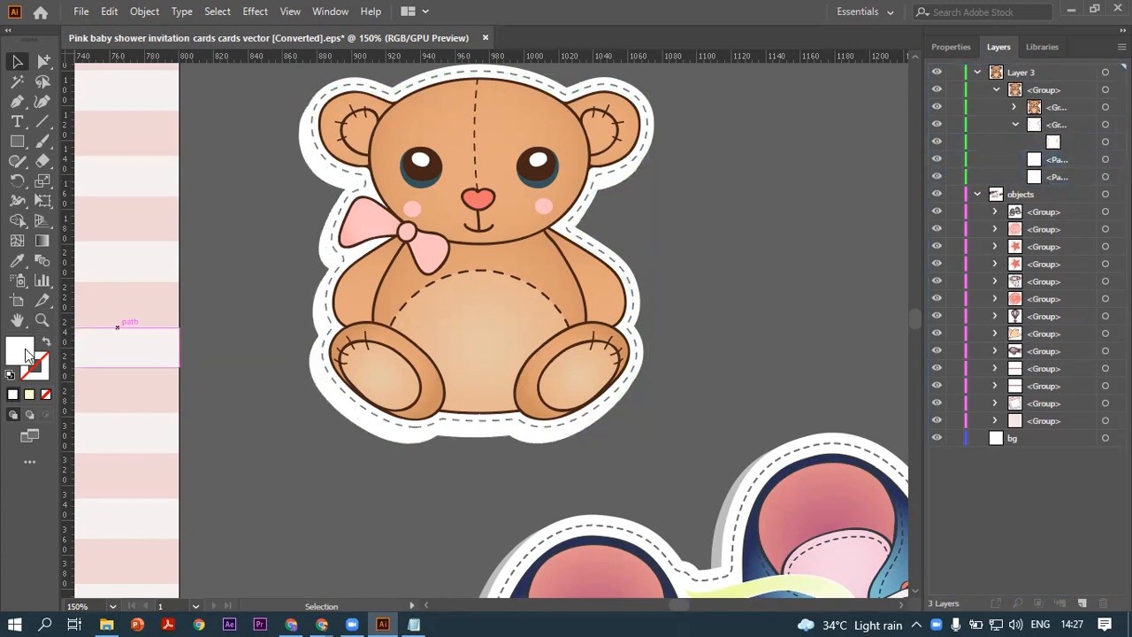
Try to fill the duplicated backing shape with dark grey #4C4C4C
{"action": "double_click", "coordinate": [26, 356]}
{"action": "left_click_drag", "start_coordinate": [542, 411], "coordinate": [483, 485]}
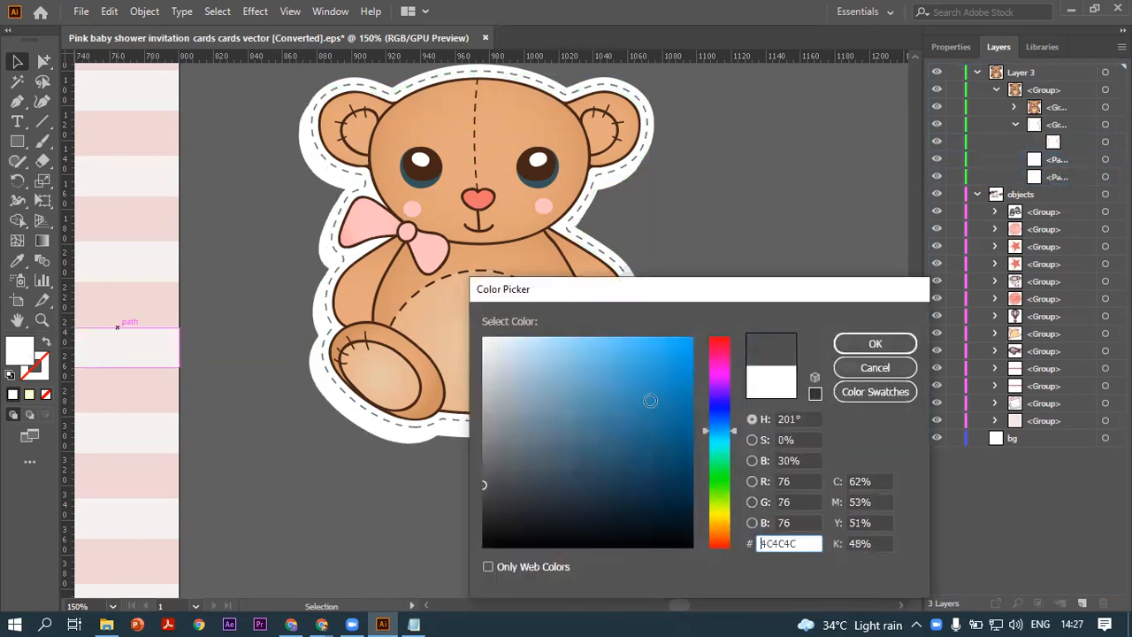
{"action": "left_click", "coordinate": [851, 343]}
Fill the lower backing copy with grey #666666 and darken that fill to near-black #1C1C1C as the bear's shadow
{"action": "left_click", "coordinate": [1050, 179]}
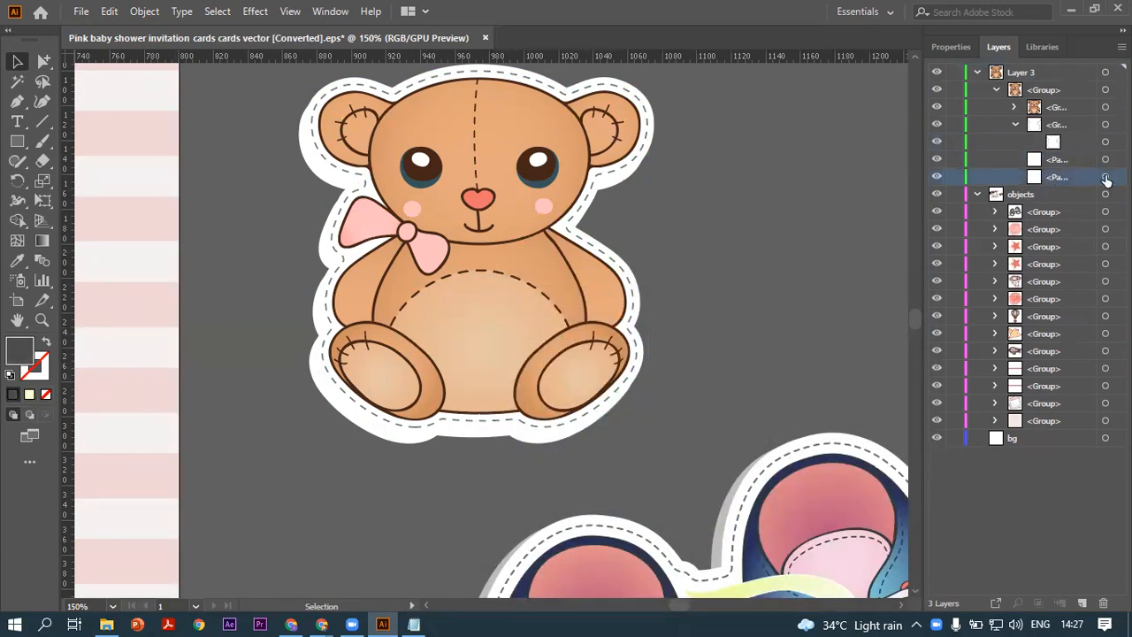
{"action": "left_click", "coordinate": [1106, 179]}
{"action": "double_click", "coordinate": [21, 353]}
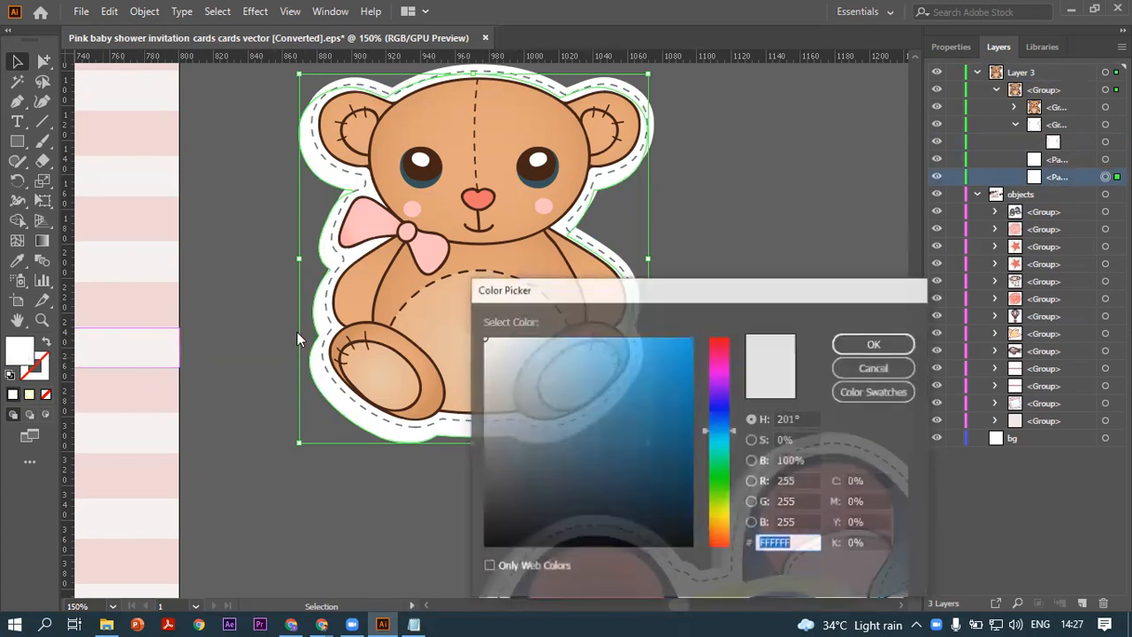
{"action": "type", "text": "666666"}
{"action": "left_click", "coordinate": [850, 345]}
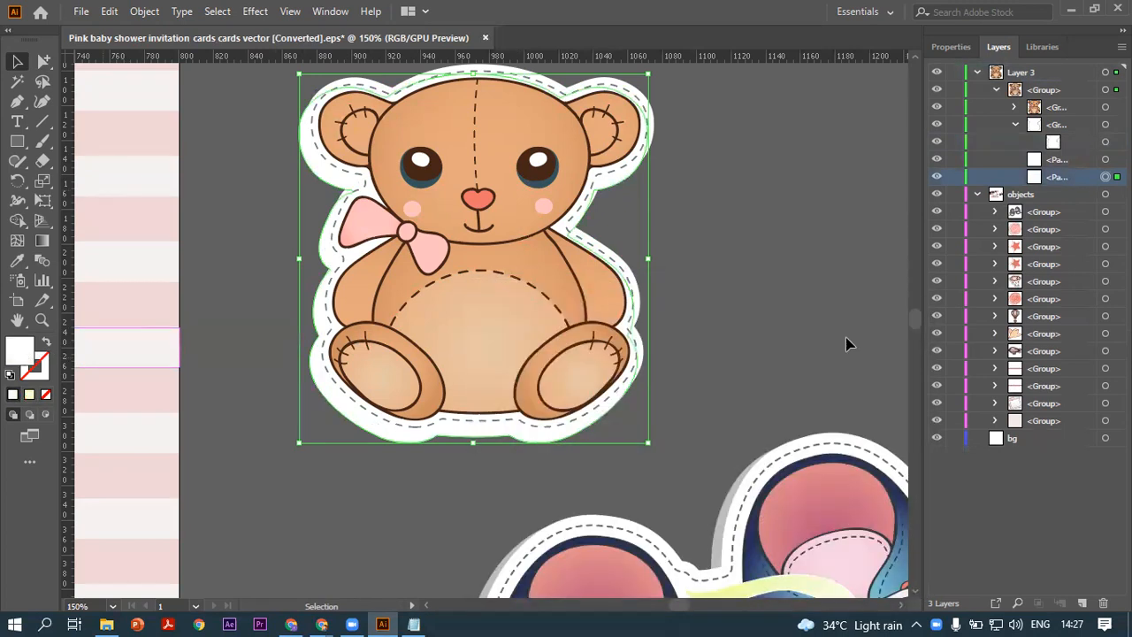
{"action": "double_click", "coordinate": [27, 359]}
{"action": "type", "text": "1c1c1c"}
{"action": "key", "text": "Return"}
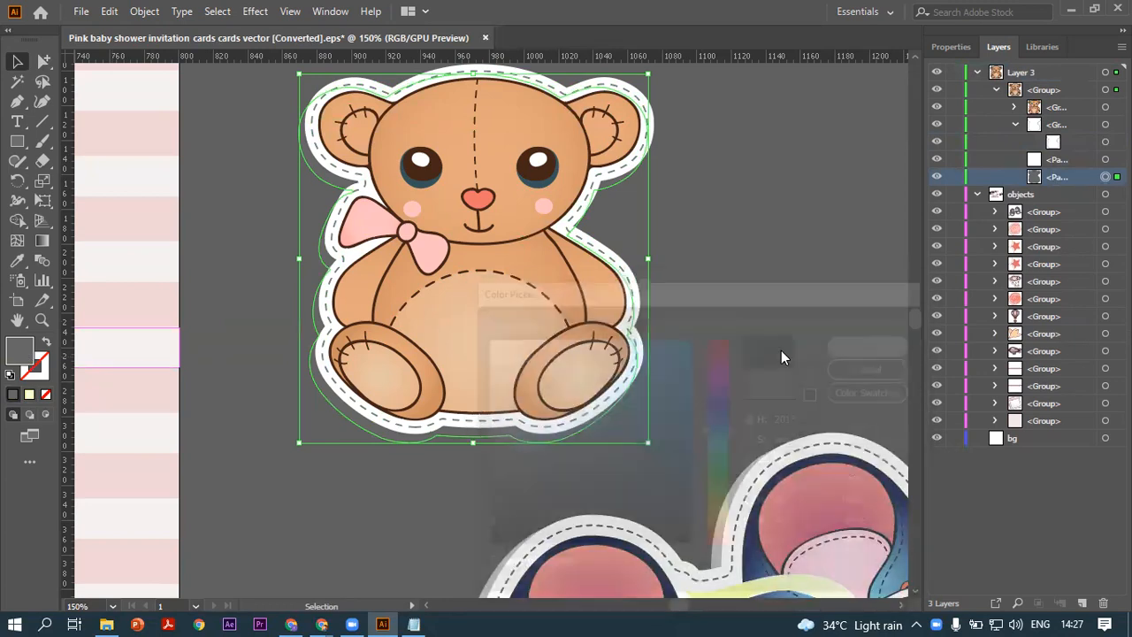
{"action": "left_click", "coordinate": [657, 319]}
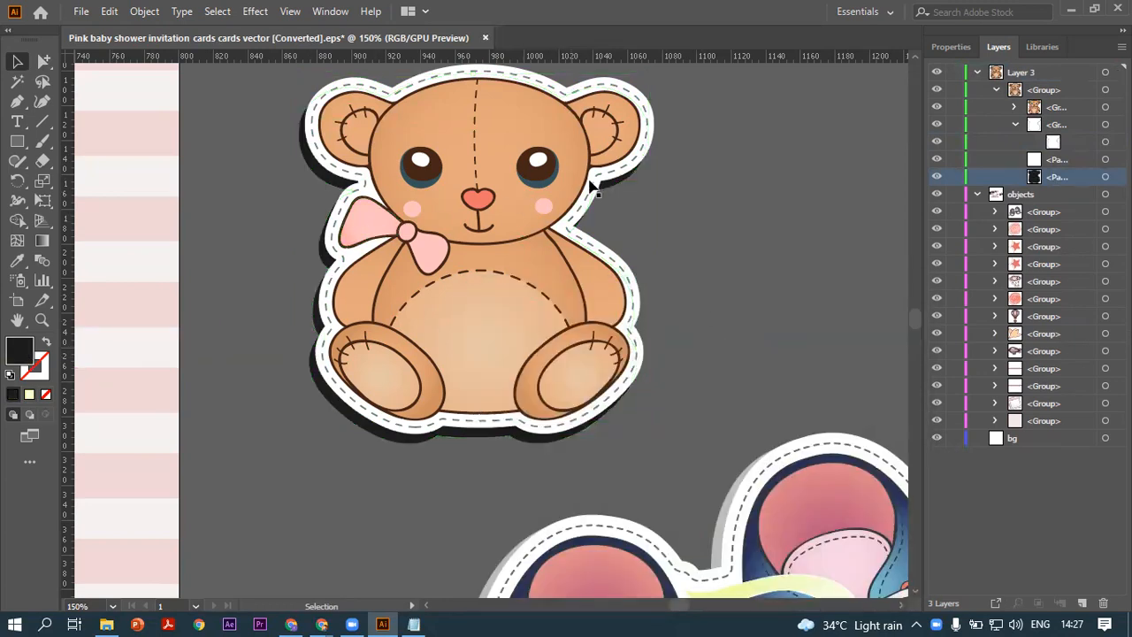
Switch to the Freepik page in Chrome and open the downloaded social-media-logos-different-colors.zip archive, dismissing the WinRAR reminder
{"action": "scroll", "coordinate": [505, 298], "scroll_direction": "down", "scroll_amount": 2}
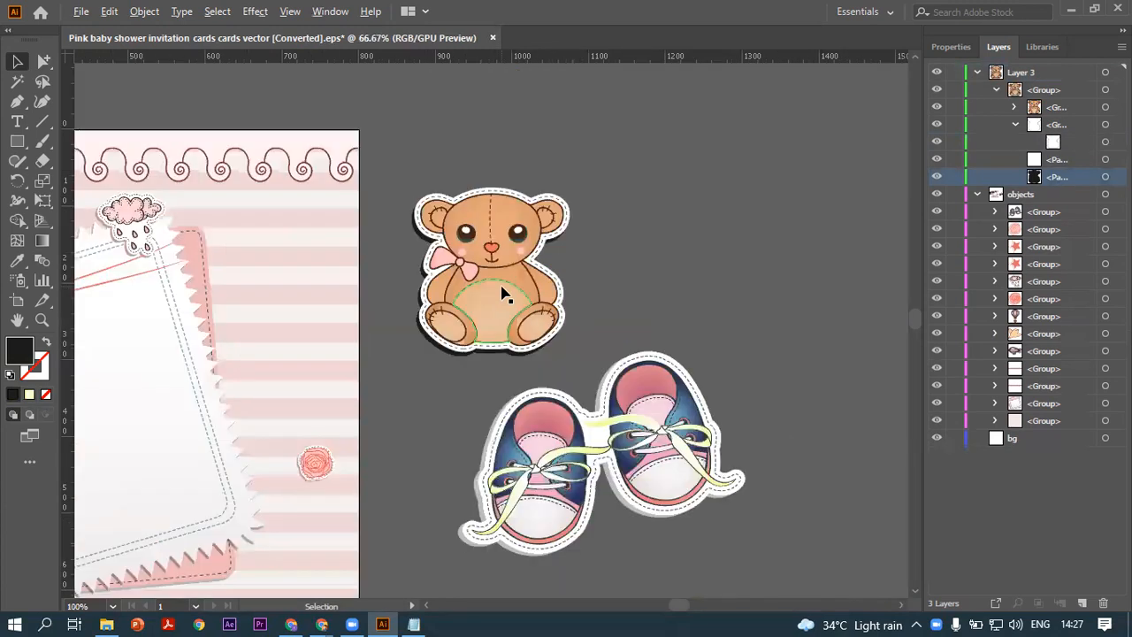
{"action": "scroll", "coordinate": [502, 284], "scroll_direction": "down", "scroll_amount": 1}
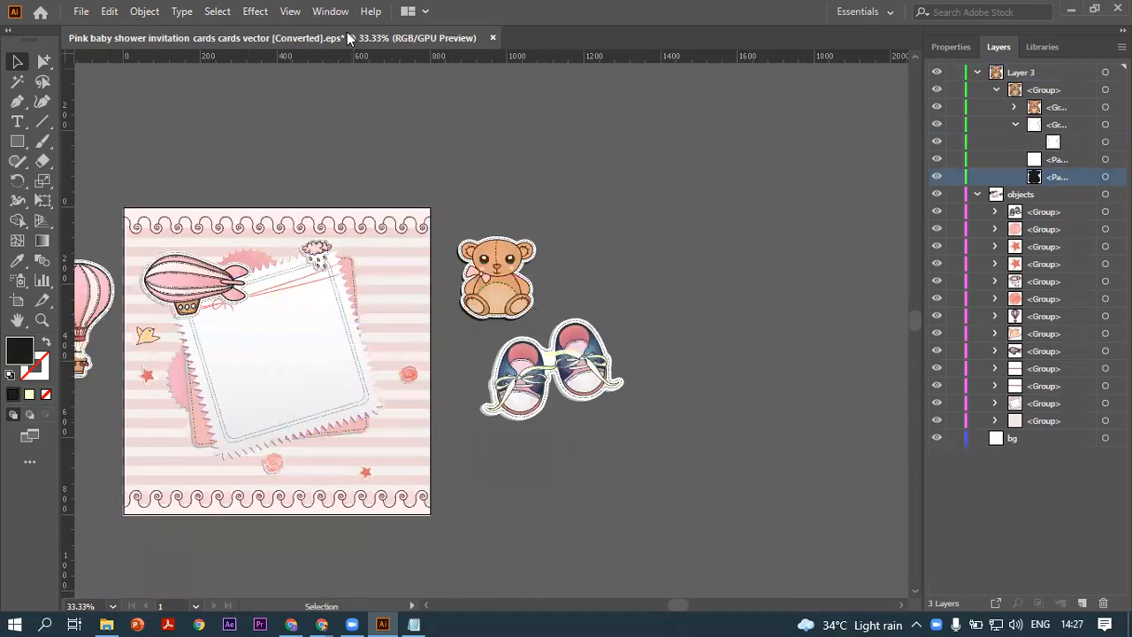
{"action": "mouse_move", "coordinate": [323, 622]}
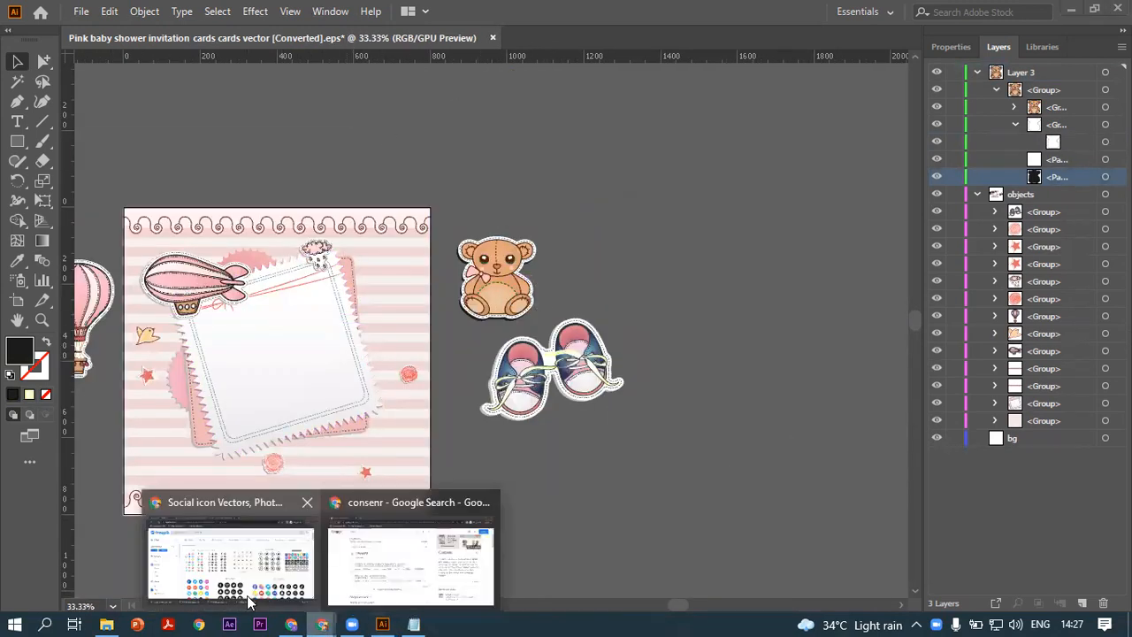
{"action": "left_click", "coordinate": [227, 561]}
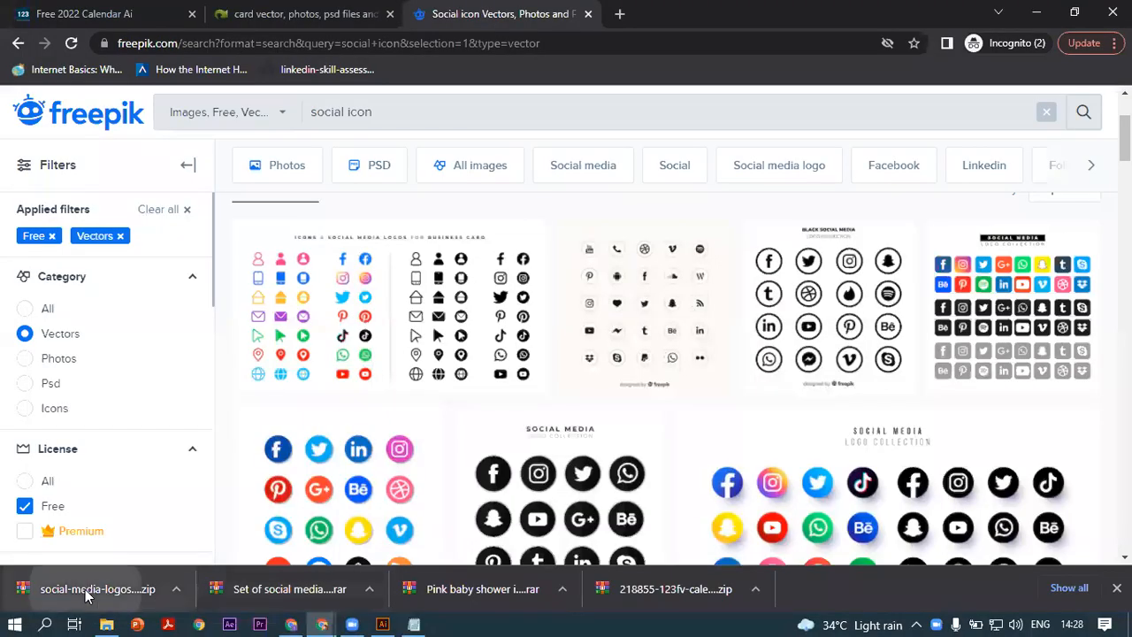
{"action": "left_click", "coordinate": [86, 590]}
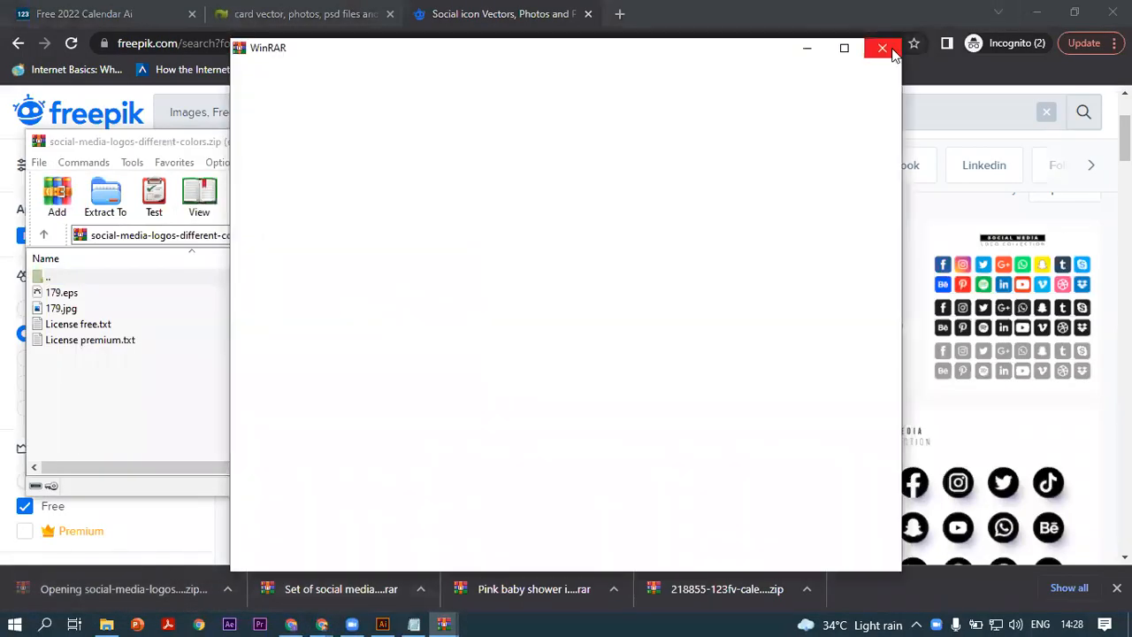
{"action": "left_click", "coordinate": [885, 49]}
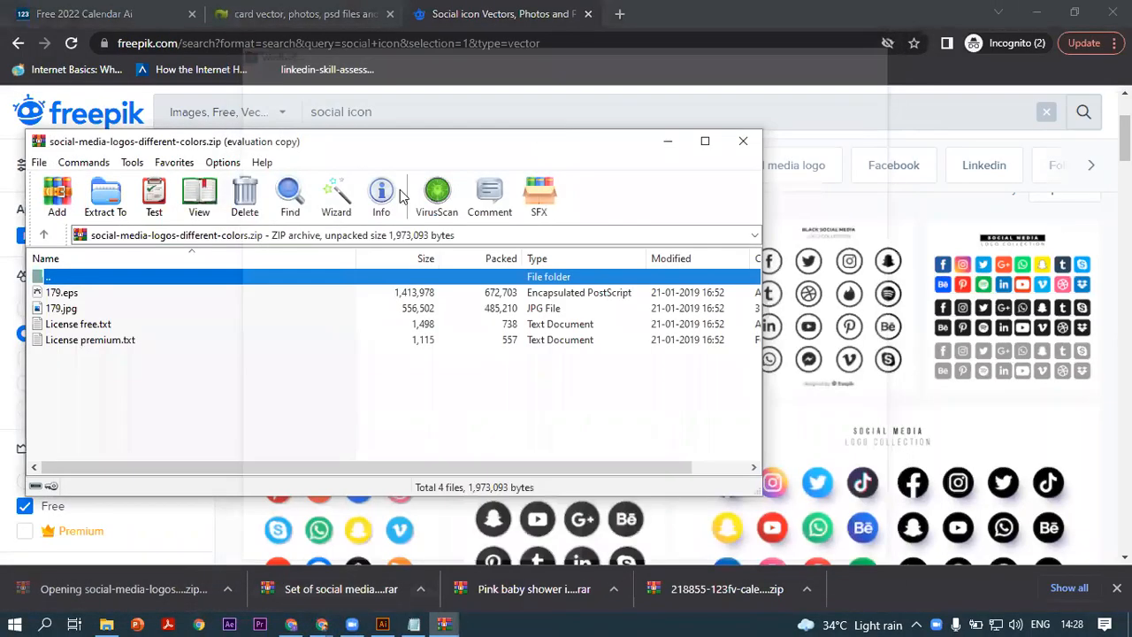
Preview 179.jpg from the archive, close it, and open 179.eps in Illustrator, continuing past the CMYK profile warning
{"action": "double_click", "coordinate": [64, 310]}
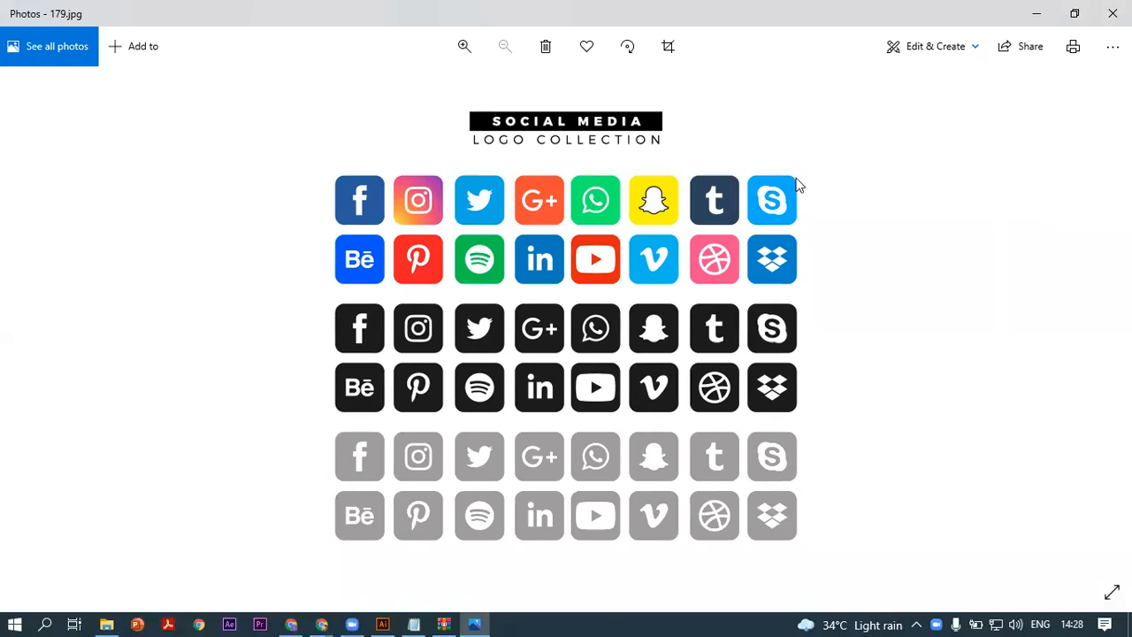
{"action": "left_click", "coordinate": [1113, 13]}
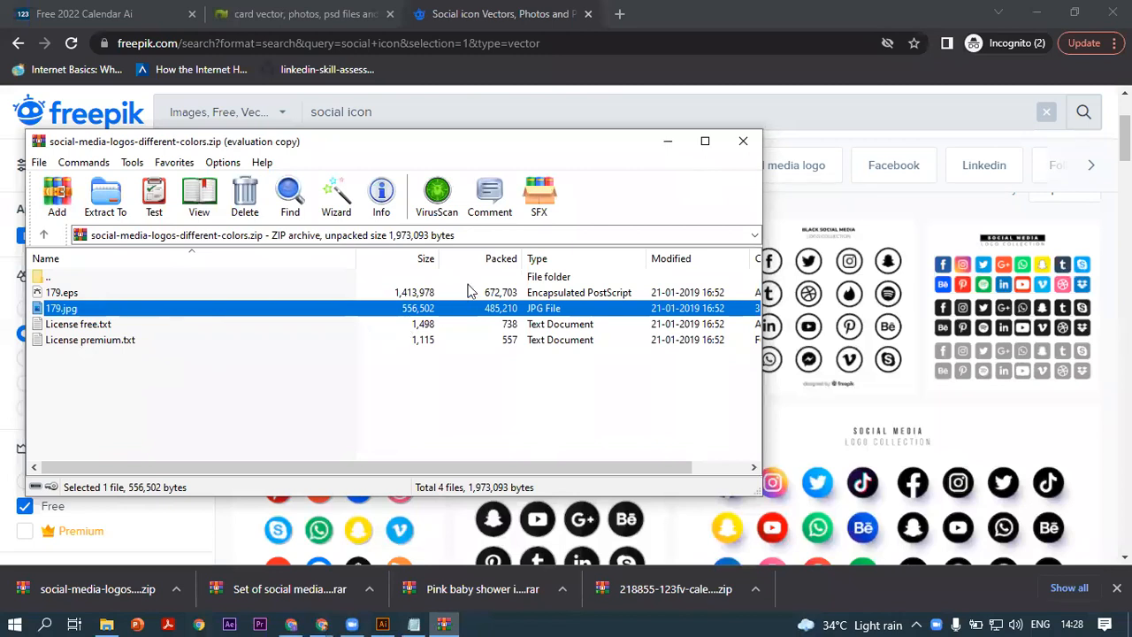
{"action": "left_click", "coordinate": [96, 295]}
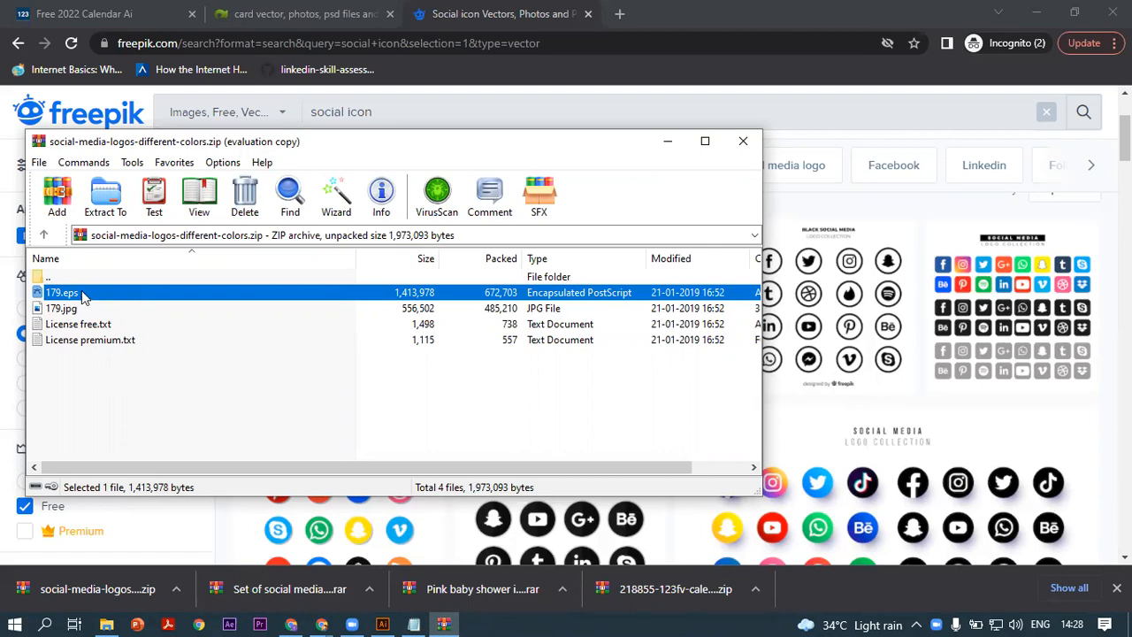
{"action": "double_click", "coordinate": [83, 298]}
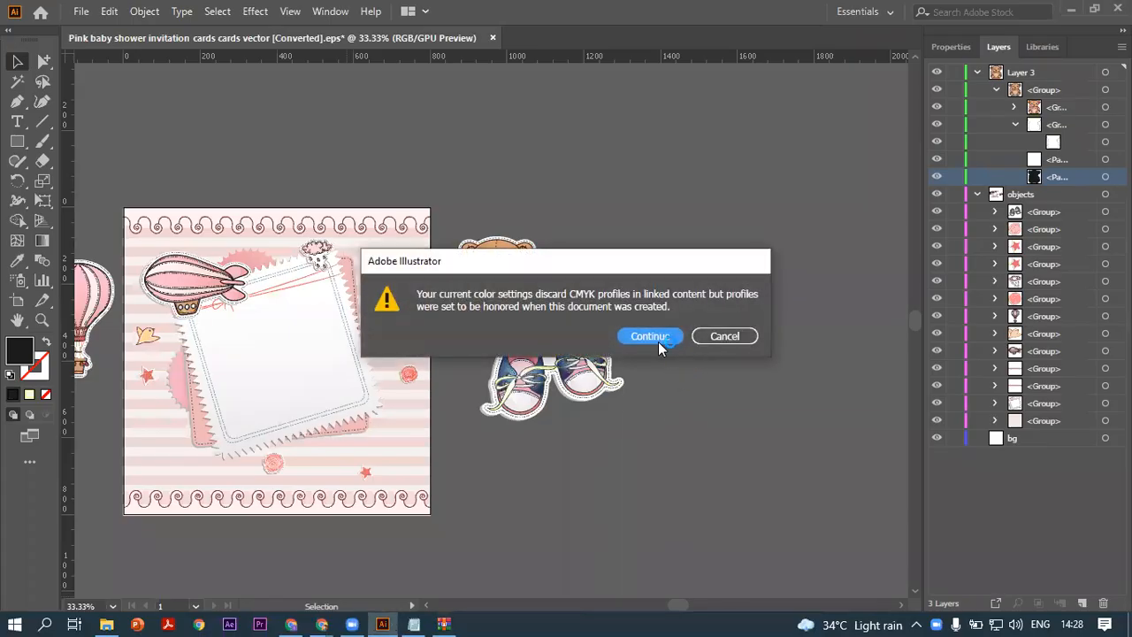
{"action": "left_click", "coordinate": [662, 335]}
Examine the rows of social media icons on the 179.eps artboard and fit the whole artboard in view
{"action": "scroll", "coordinate": [446, 326], "scroll_direction": "down", "scroll_amount": 10}
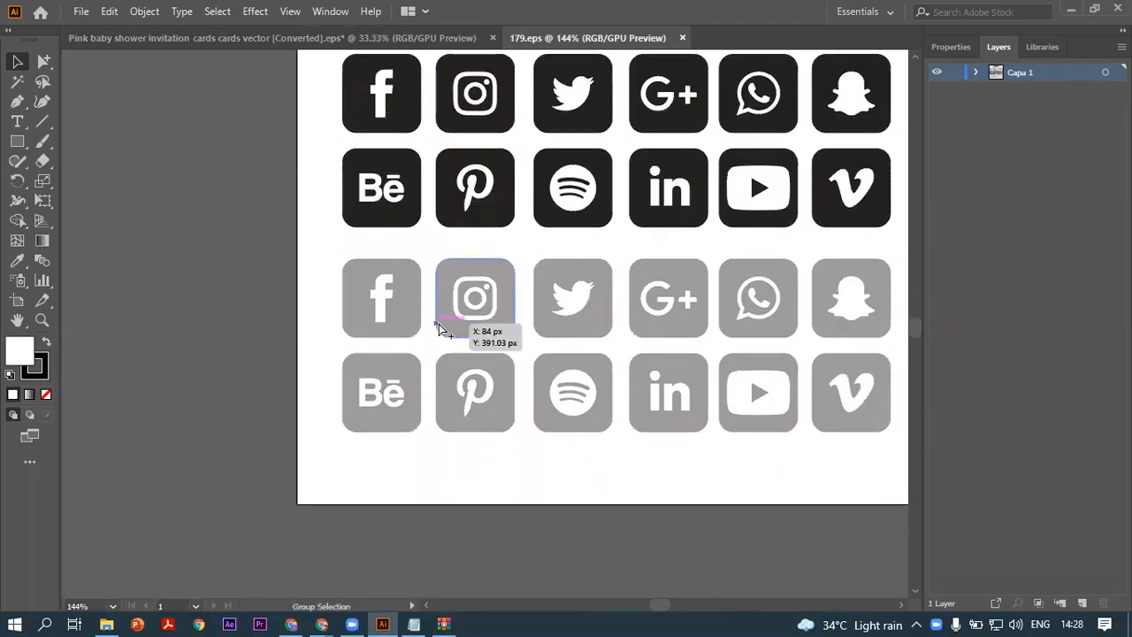
{"action": "scroll", "coordinate": [445, 327], "scroll_direction": "right", "scroll_amount": 7}
{"action": "scroll", "coordinate": [511, 354], "scroll_direction": "down", "scroll_amount": 1}
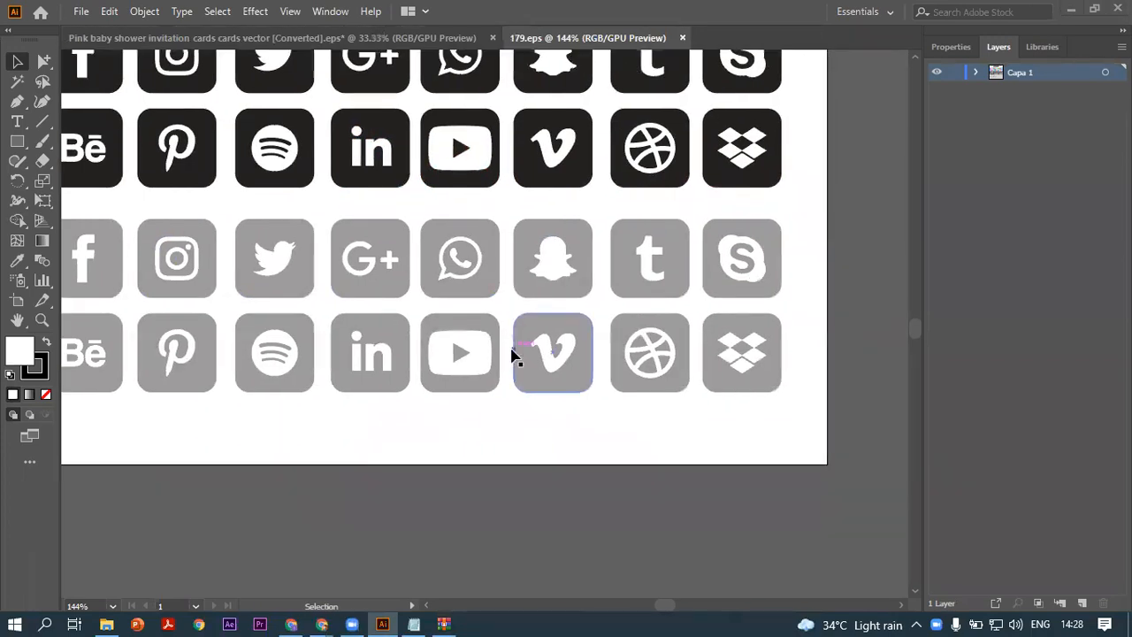
{"action": "key", "text": "super"}
{"action": "key", "text": "super"}
{"action": "key", "text": "ctrl+0"}
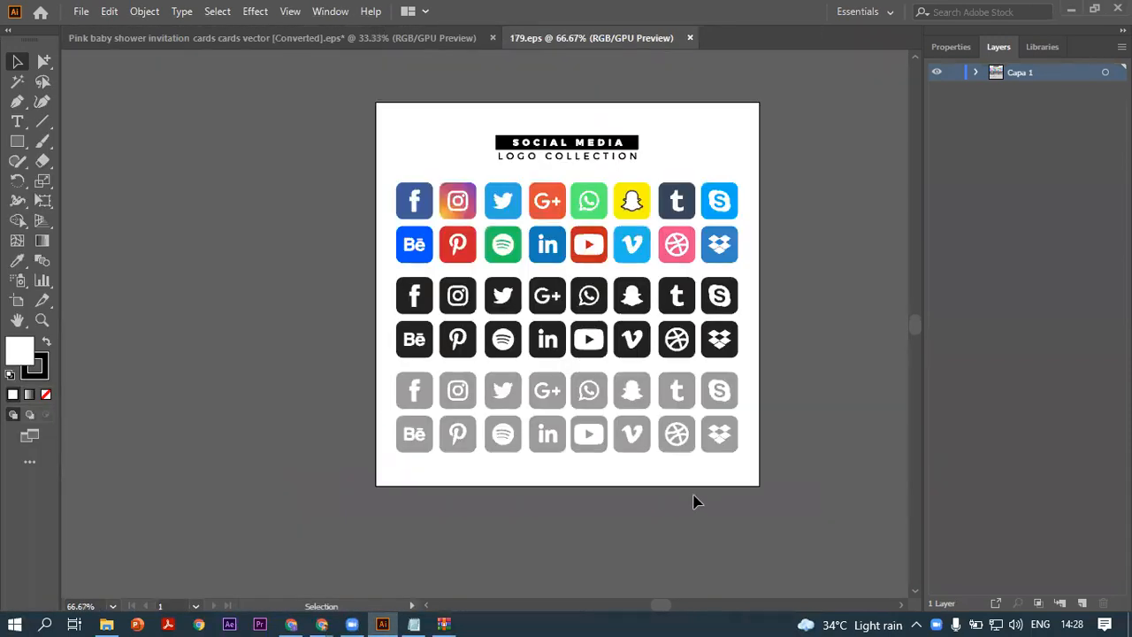
{"action": "scroll", "coordinate": [699, 500], "scroll_direction": "up", "scroll_amount": 1}
{"action": "scroll", "coordinate": [695, 494], "scroll_direction": "down", "scroll_amount": 1}
{"action": "scroll", "coordinate": [695, 493], "scroll_direction": "up", "scroll_amount": 1}
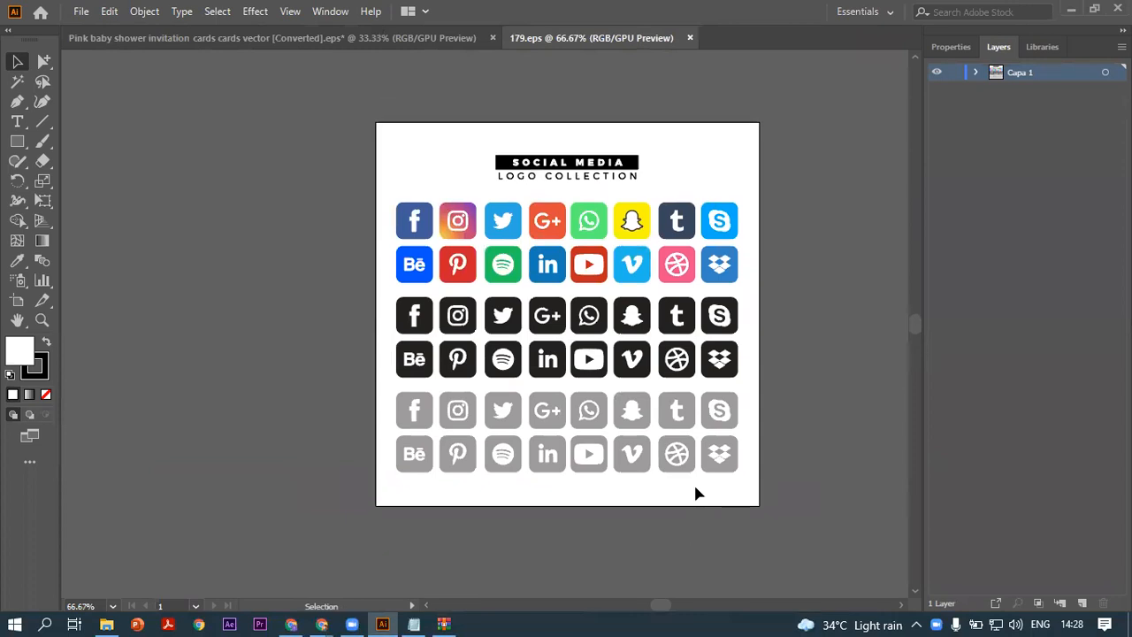
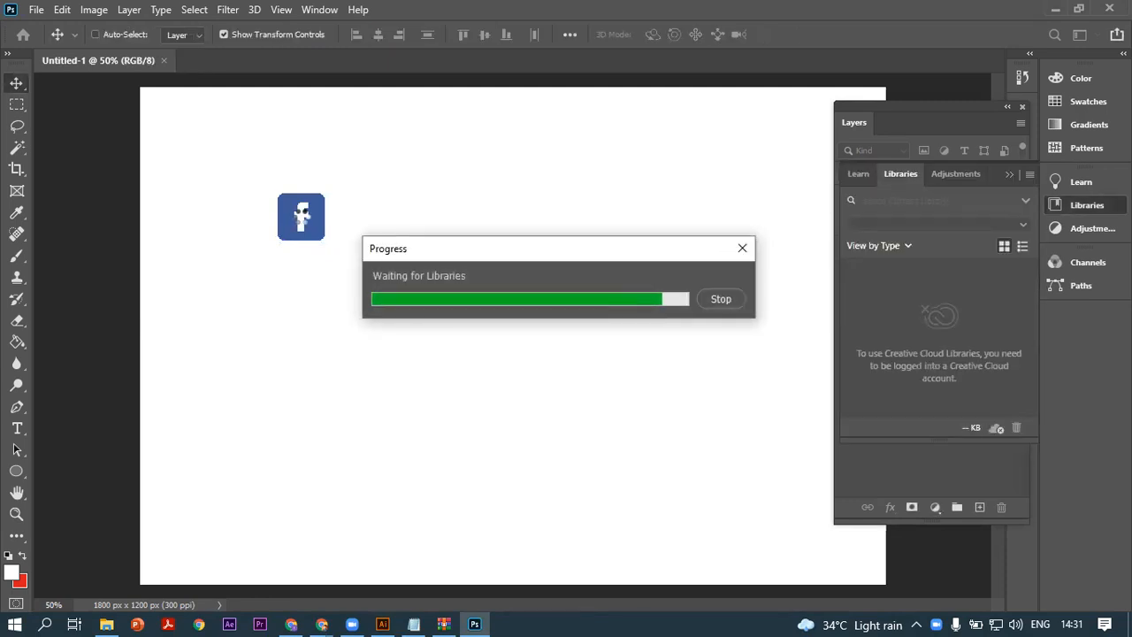
Stop the wait for Libraries to finish pasting the Facebook icon as a smart object, and inspect its edges up close
{"action": "left_click", "coordinate": [721, 300]}
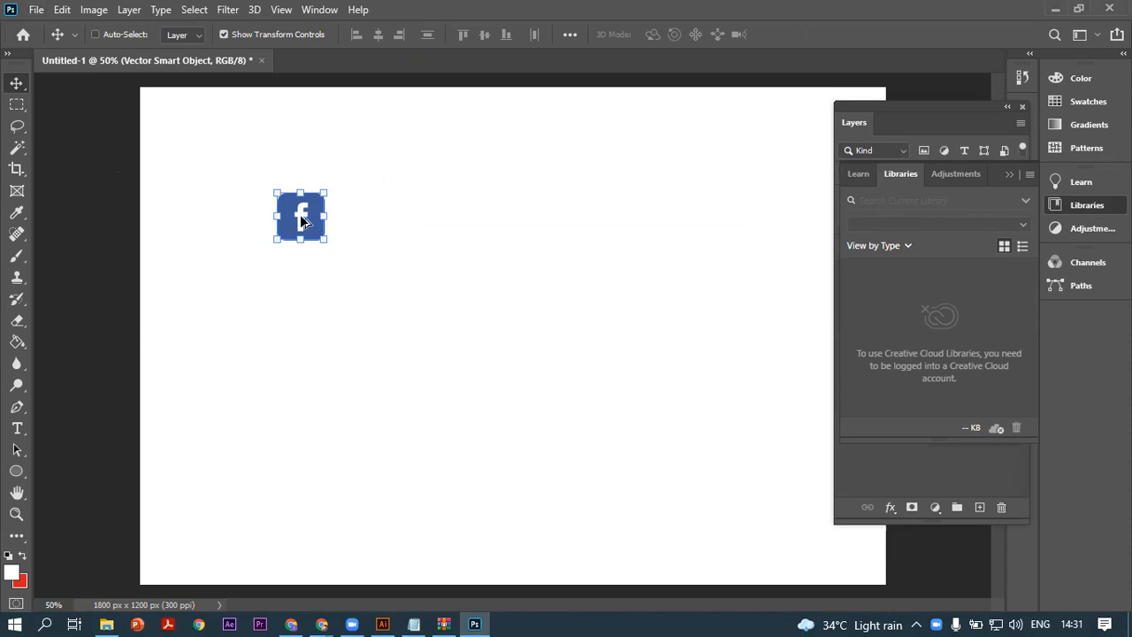
{"action": "scroll", "coordinate": [301, 221], "scroll_direction": "up", "scroll_amount": 5}
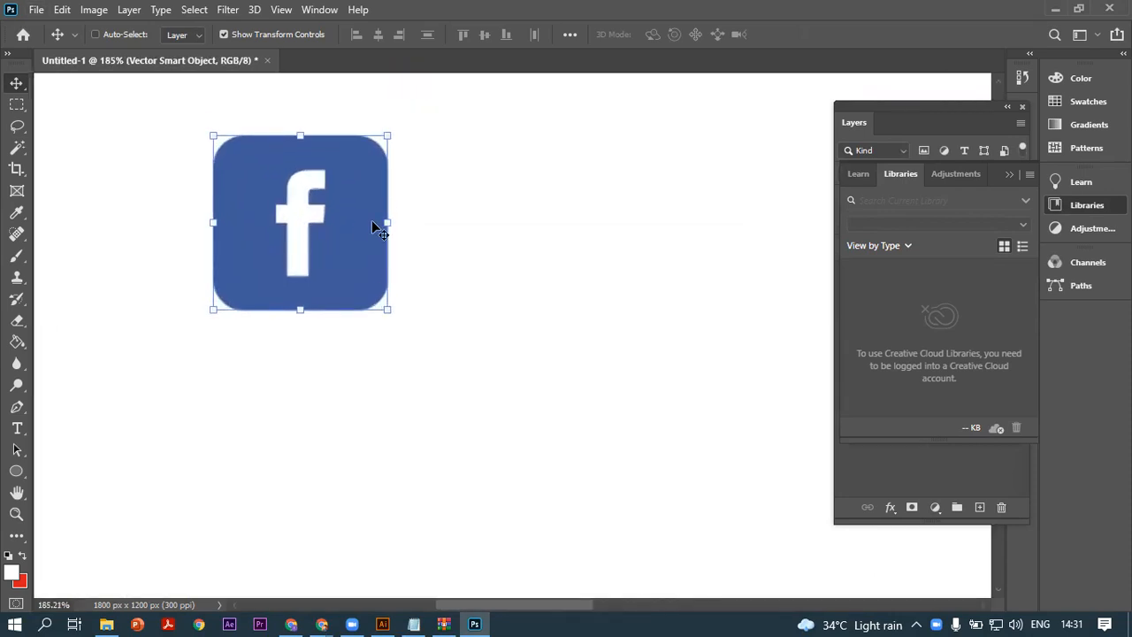
{"action": "scroll", "coordinate": [371, 221], "scroll_direction": "up", "scroll_amount": 1}
{"action": "scroll", "coordinate": [380, 243], "scroll_direction": "down", "scroll_amount": 5}
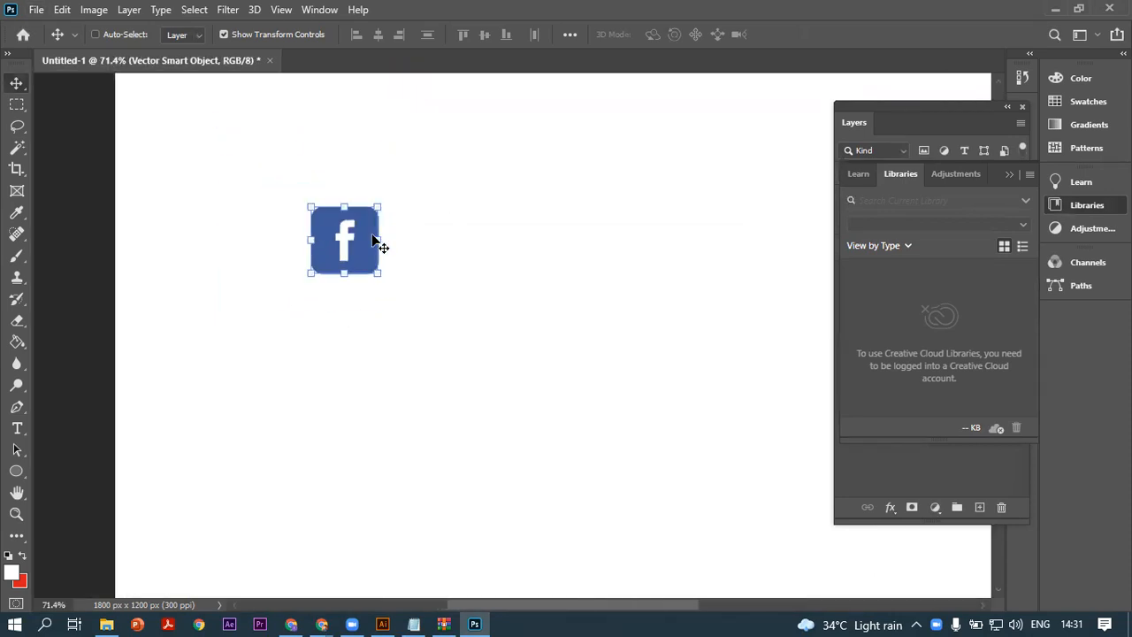
Try duplicating the Facebook icon beside the original, close the Libraries tab group, and undo the duplicate
{"action": "left_click_drag", "start_coordinate": [353, 242], "coordinate": [434, 243]}
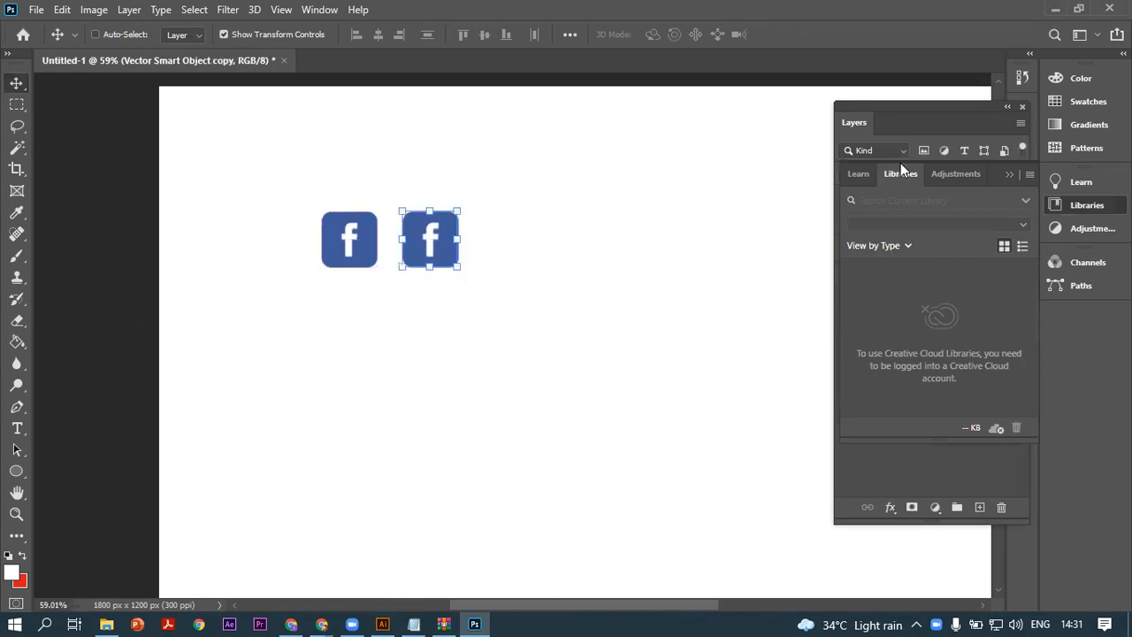
{"action": "left_click", "coordinate": [1029, 176]}
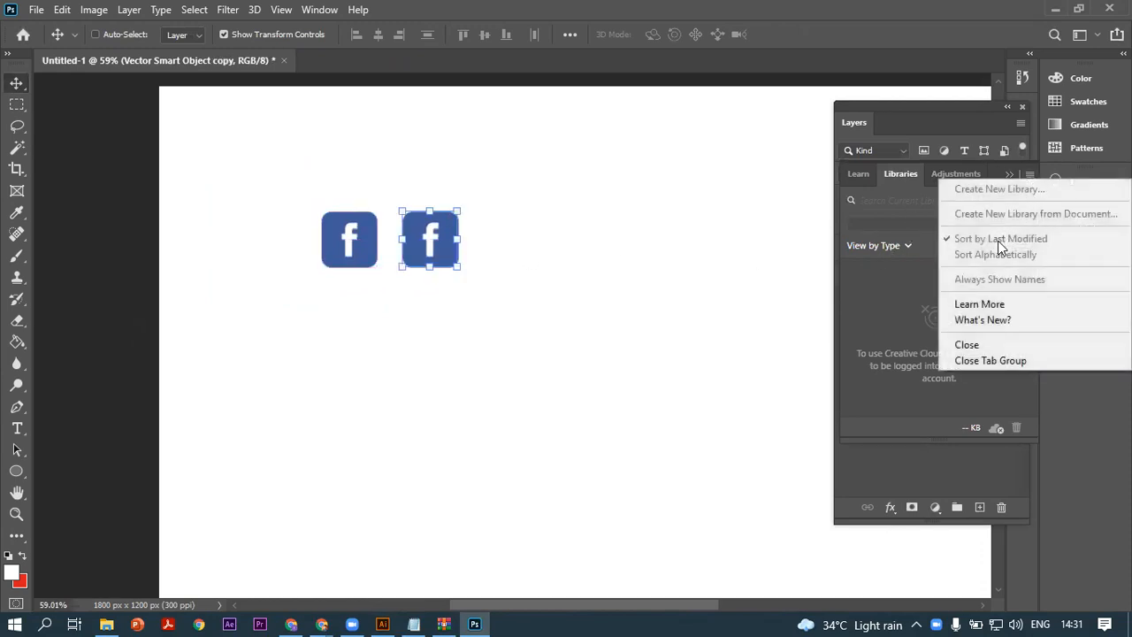
{"action": "left_click", "coordinate": [1000, 361]}
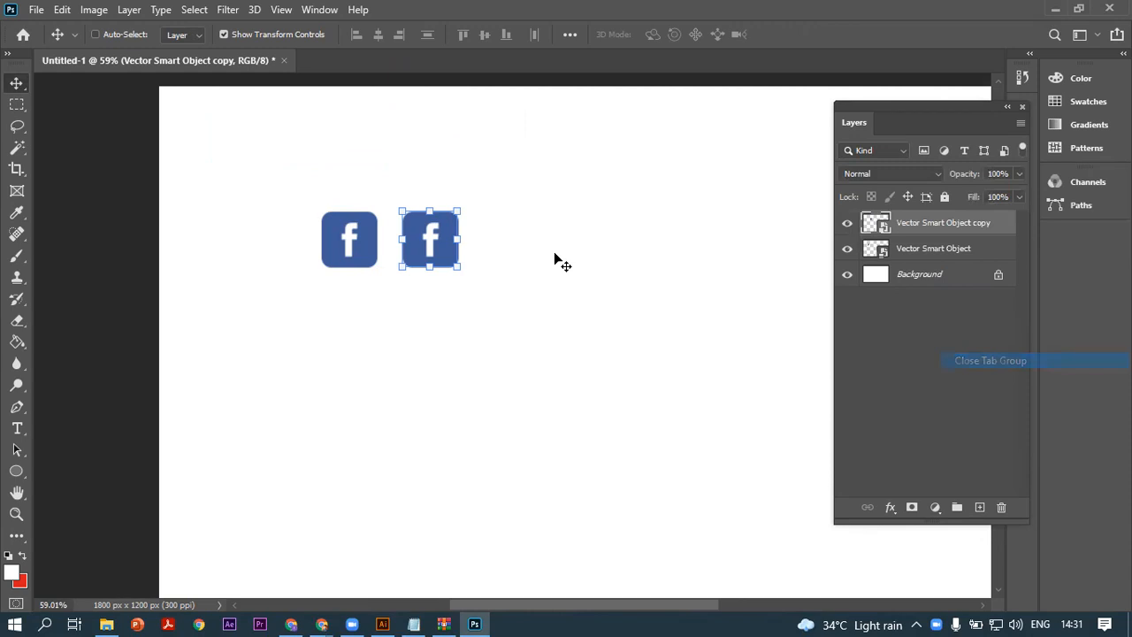
{"action": "key", "text": "ctrl+z"}
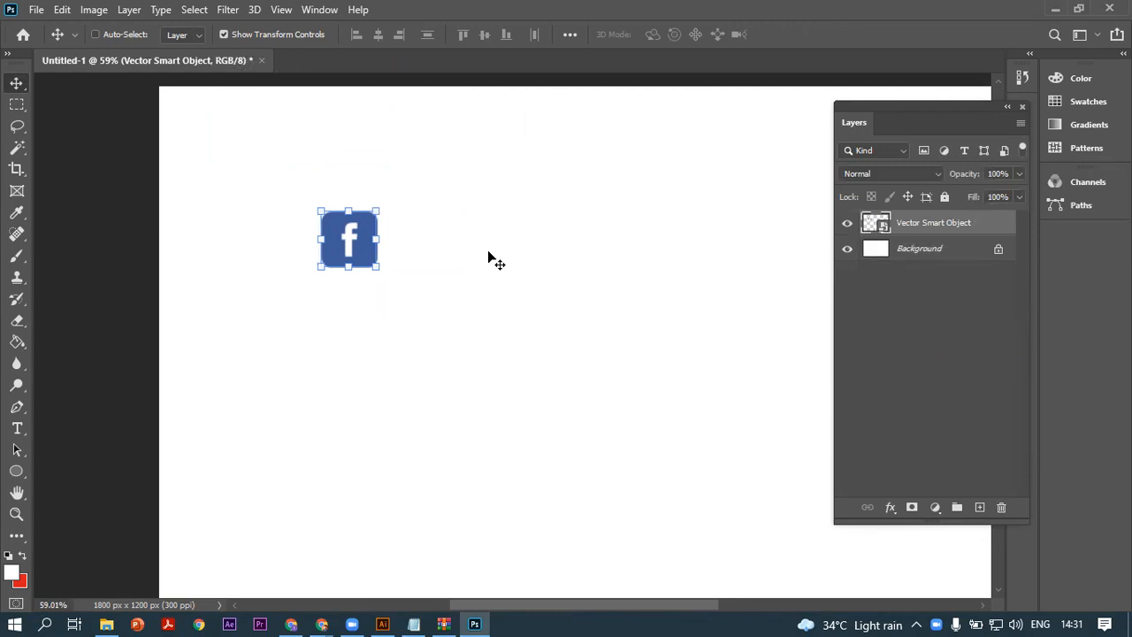
Paste the Facebook icon again as Pixels and commit its placement on the canvas
{"action": "key", "text": "ctrl"}
{"action": "key", "text": "ctrl+v"}
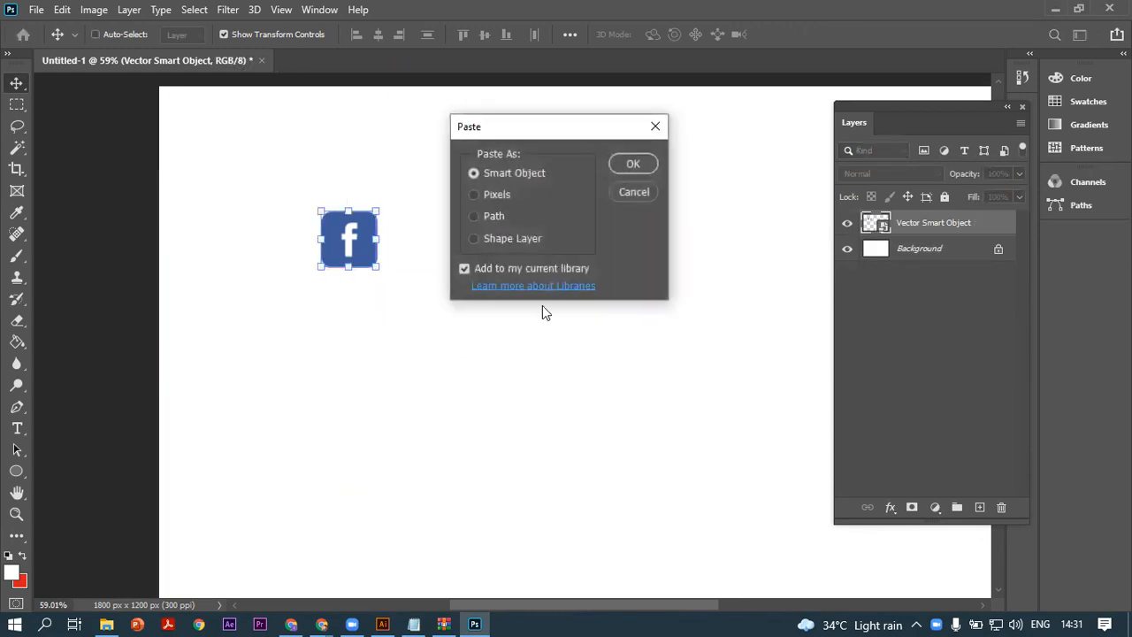
{"action": "left_click", "coordinate": [502, 195]}
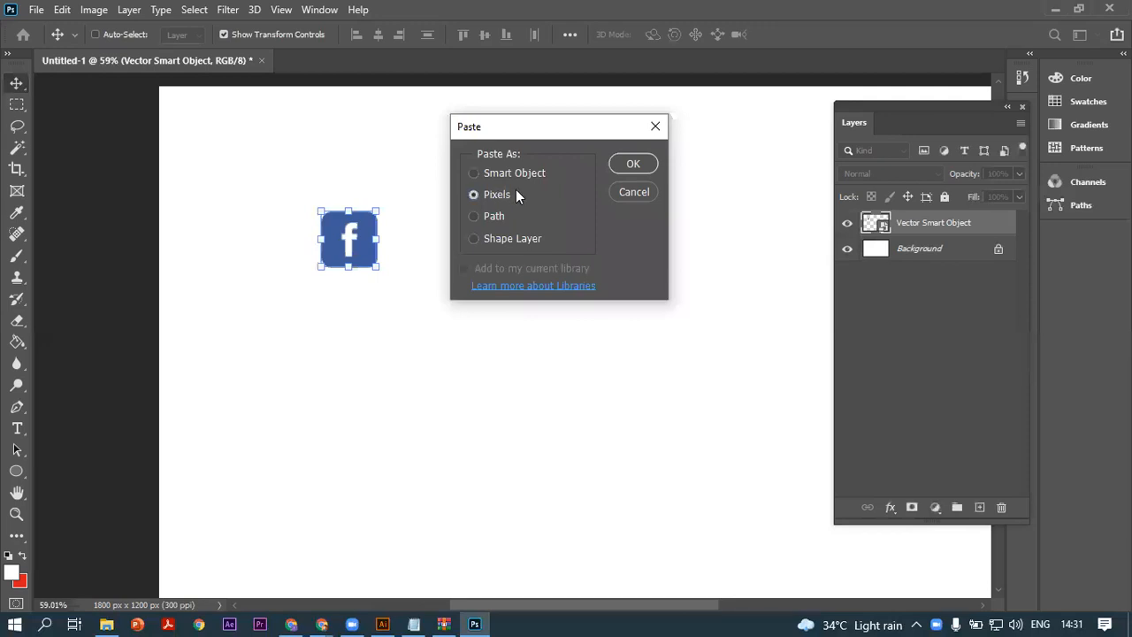
{"action": "left_click", "coordinate": [633, 165]}
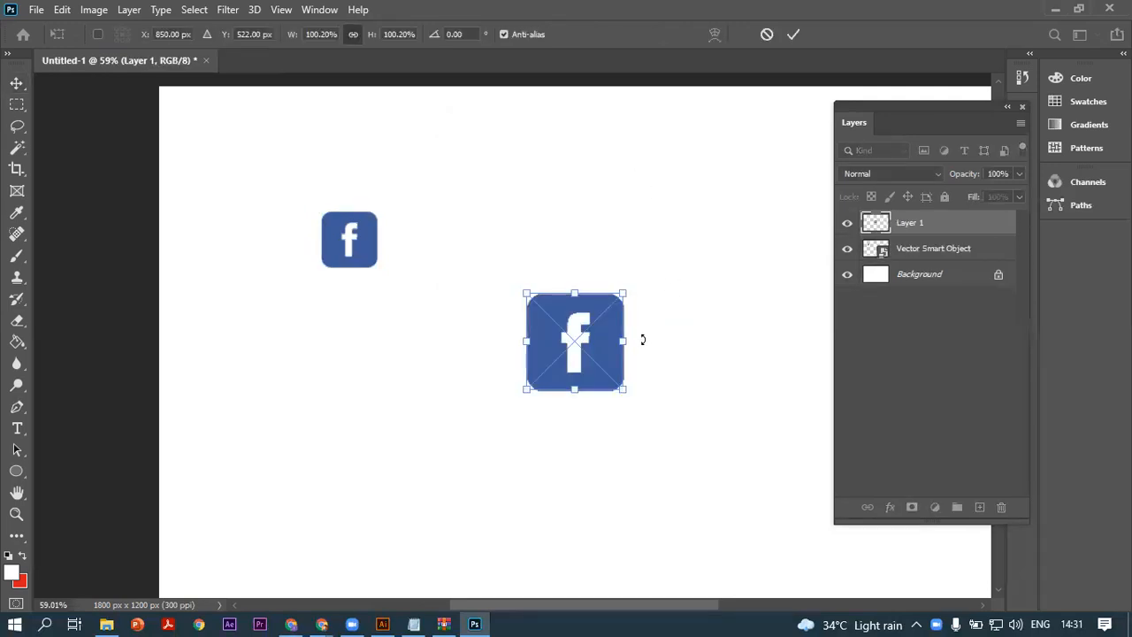
{"action": "key", "text": "Return"}
Try the Eraser on the Vector Smart Object layer and decline to rasterize the smart object
{"action": "left_click", "coordinate": [924, 249]}
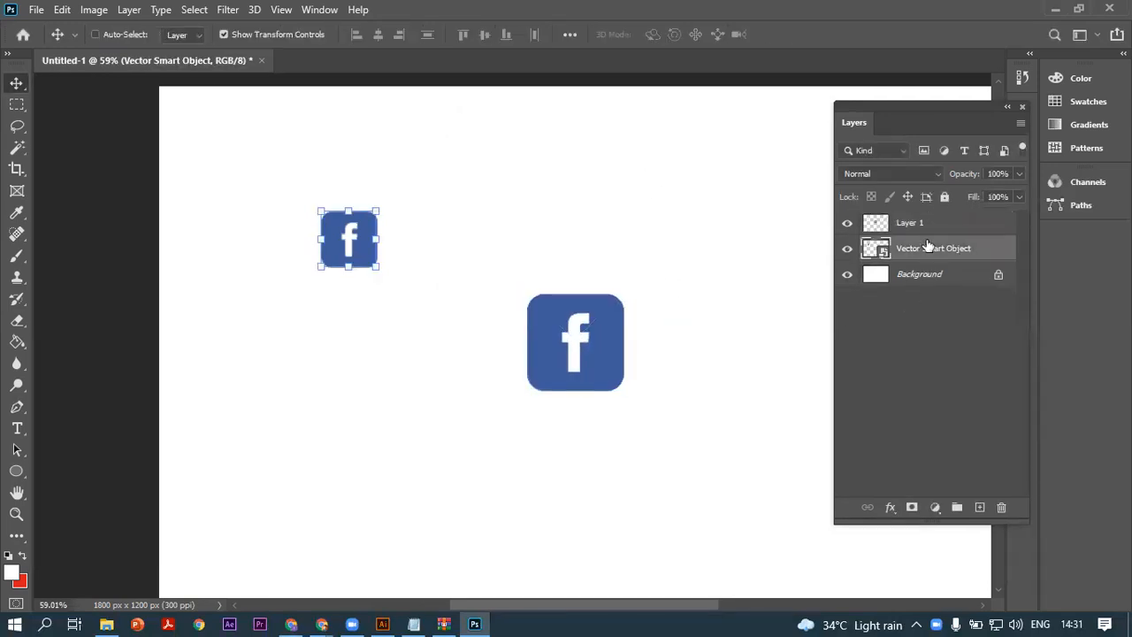
{"action": "left_click", "coordinate": [16, 321]}
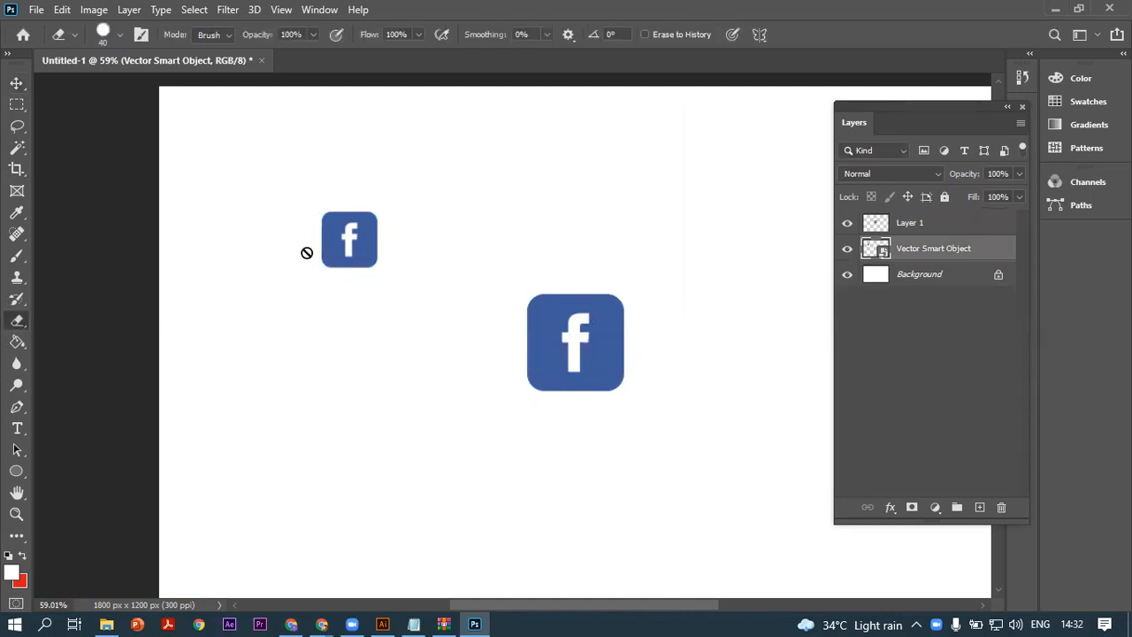
{"action": "left_click", "coordinate": [449, 224]}
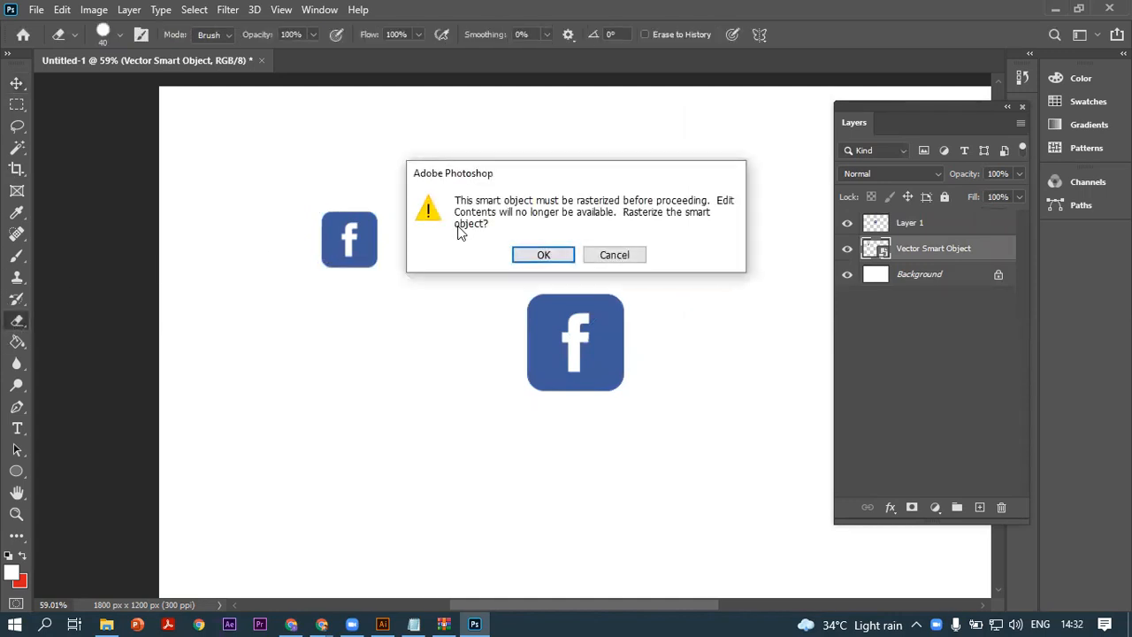
{"action": "left_click", "coordinate": [615, 256]}
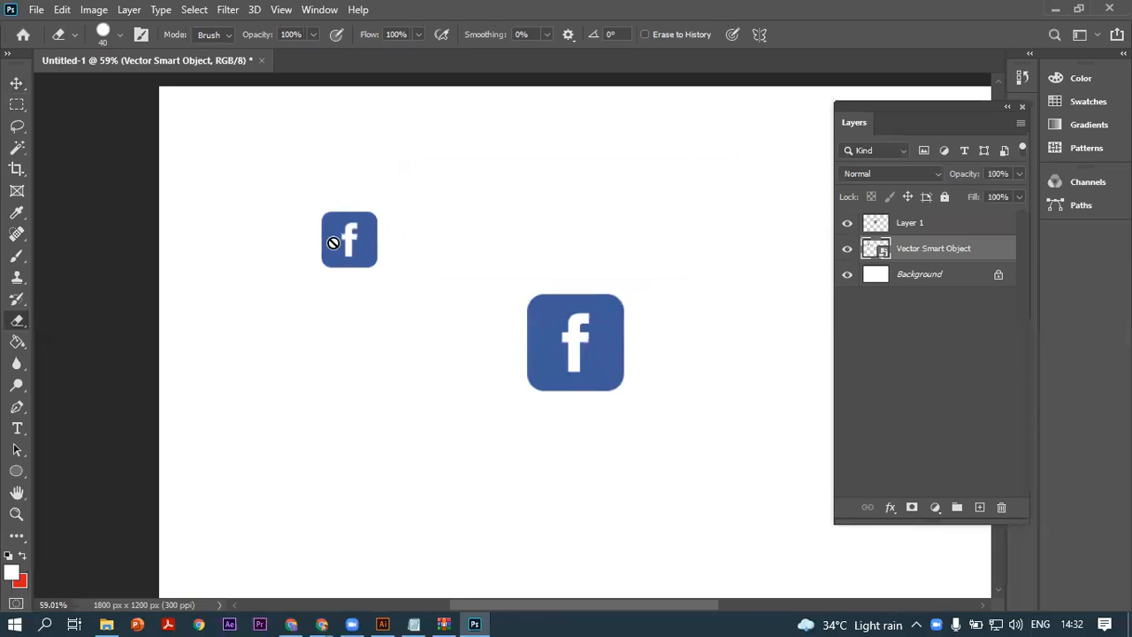
Erase a diagonal strip across the upper-left corner of the pixel icon on Layer 1
{"action": "left_click", "coordinate": [907, 221]}
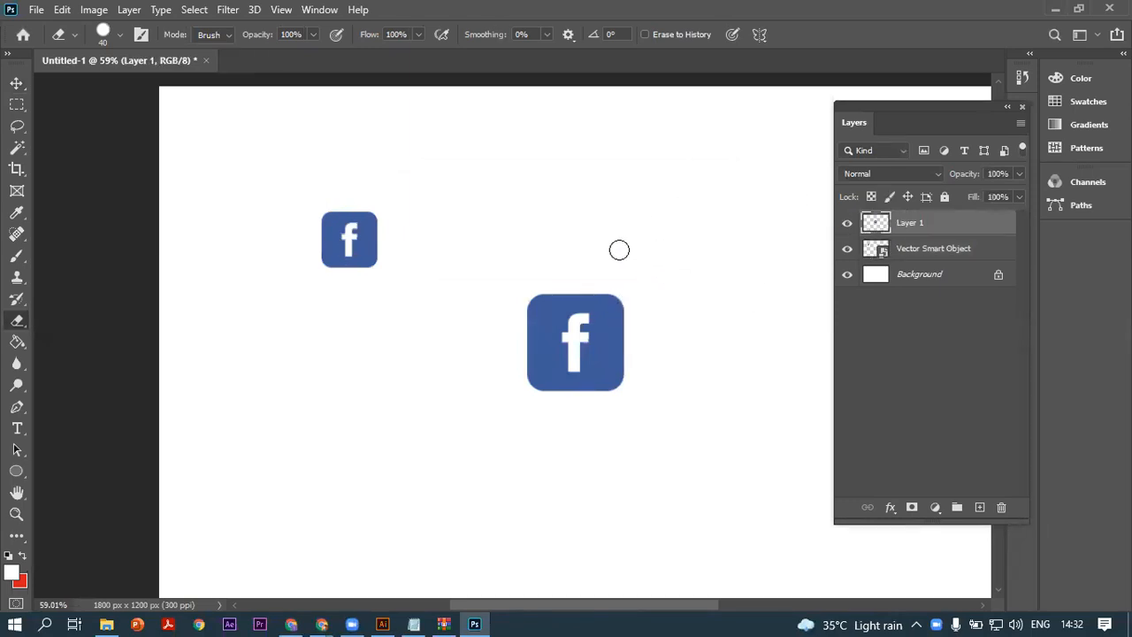
{"action": "left_click_drag", "start_coordinate": [627, 251], "coordinate": [139, 570]}
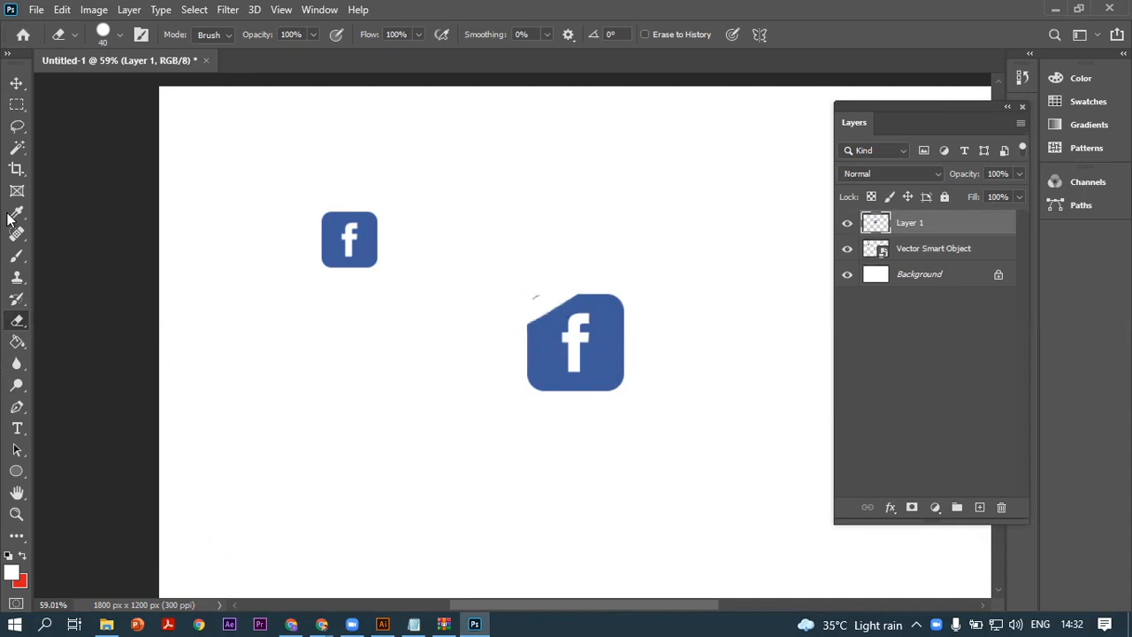
{"action": "left_click", "coordinate": [17, 83]}
Try pasting the Facebook icon as a Path on Layer 1 and on the Background layer
{"action": "key", "text": "ctrl+v"}
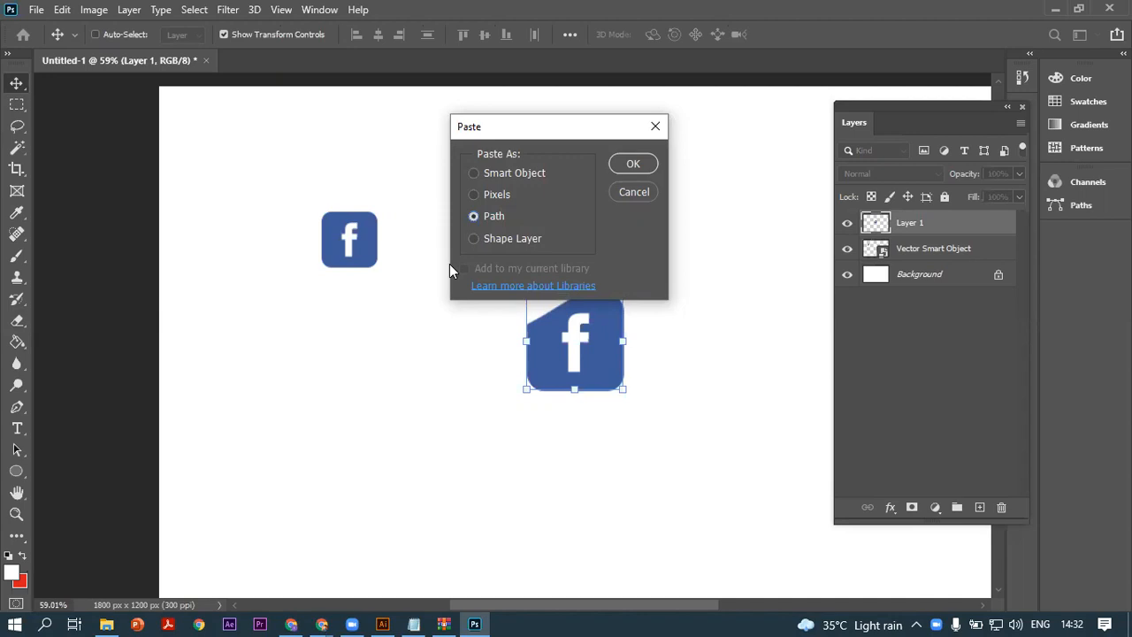
{"action": "left_click", "coordinate": [632, 164]}
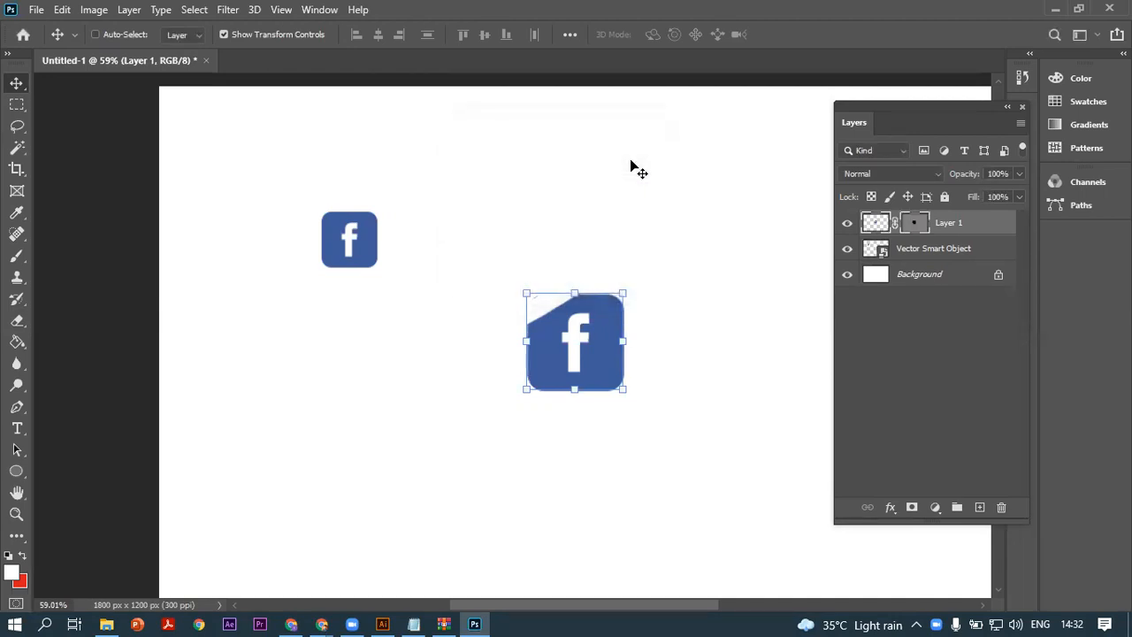
{"action": "left_click", "coordinate": [935, 279]}
{"action": "key", "text": "ctrl+v"}
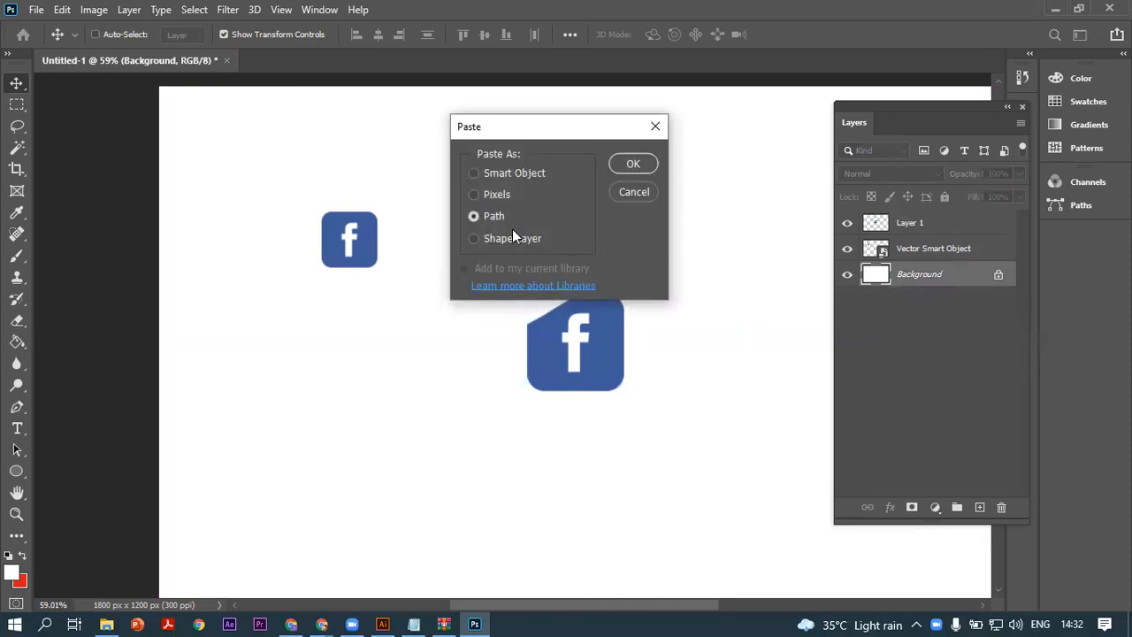
{"action": "left_click", "coordinate": [630, 163]}
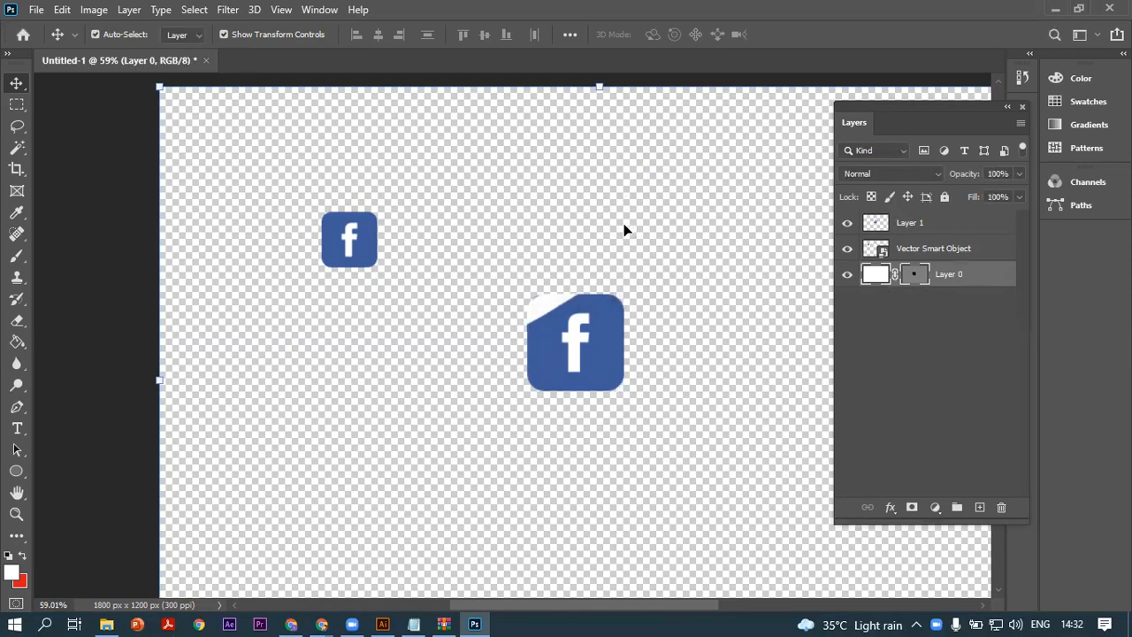
Undo the path pasted on the background and the eraser stroke on Layer 1
{"action": "key", "text": "ctrl"}
{"action": "left_click", "coordinate": [895, 275]}
{"action": "key", "text": "ctrl+z"}
{"action": "key", "text": "ctrl+z"}
{"action": "key", "text": "ctrl+z"}
{"action": "key", "text": "ctrl+z"}
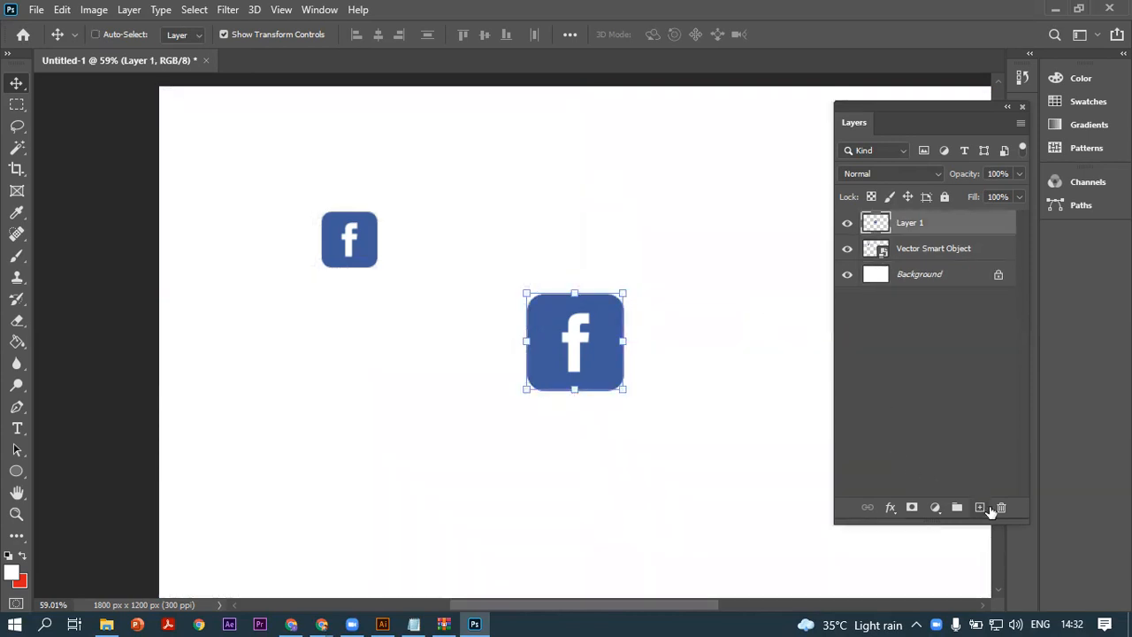
Add a new empty layer above Layer 1 and paste the Facebook icon onto it as a Path
{"action": "left_click", "coordinate": [979, 507]}
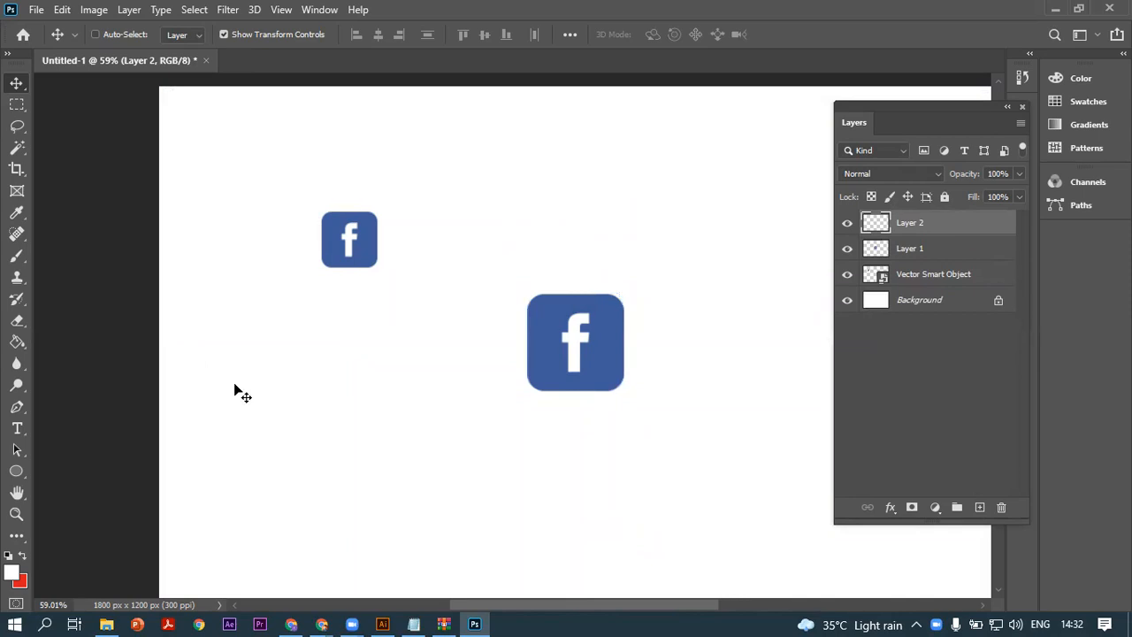
{"action": "key", "text": "ctrl"}
{"action": "key", "text": "ctrl+v"}
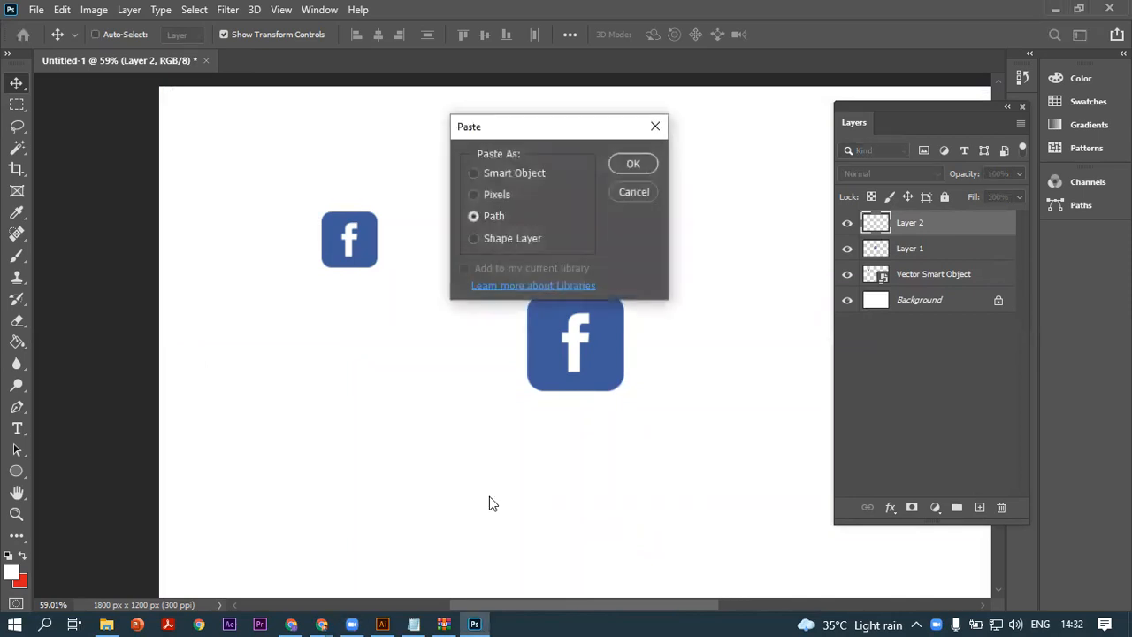
{"action": "left_click", "coordinate": [632, 163]}
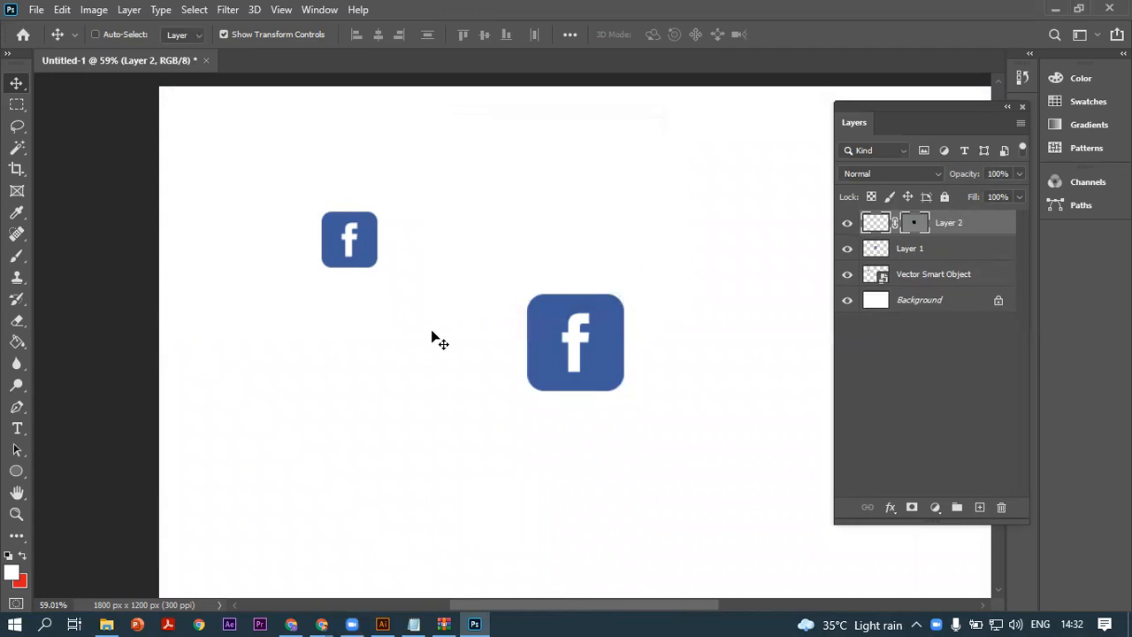
Fill the pasted path with a red Solid Color fill layer and move the red square between and above the two Facebook icons
{"action": "left_click", "coordinate": [129, 10]}
{"action": "mouse_move", "coordinate": [270, 211]}
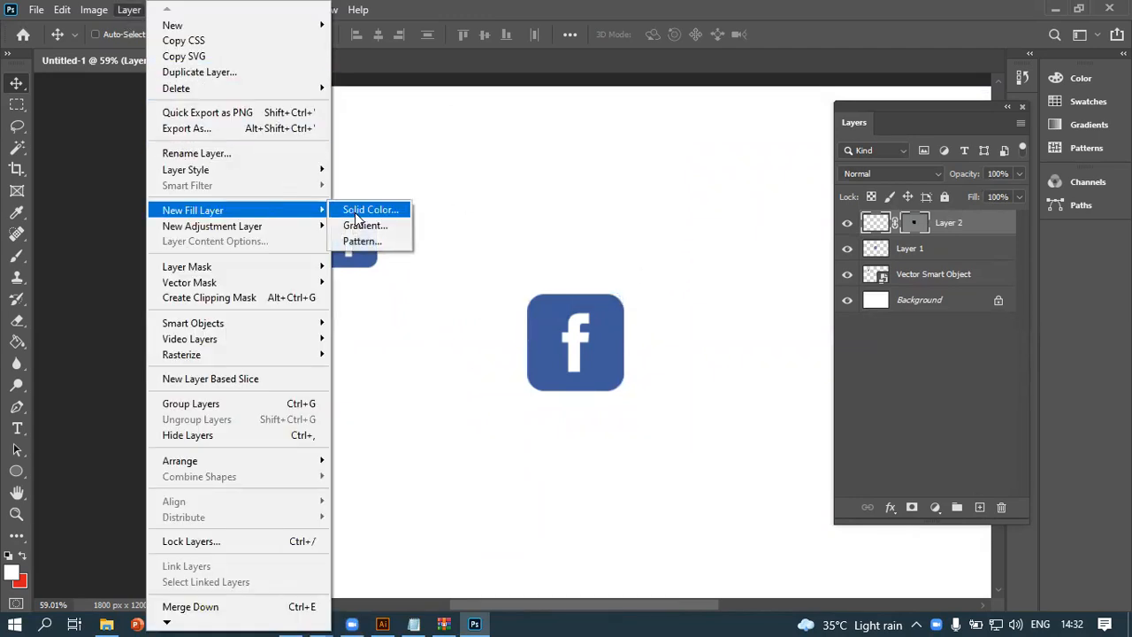
{"action": "left_click", "coordinate": [358, 212]}
{"action": "left_click", "coordinate": [689, 178]}
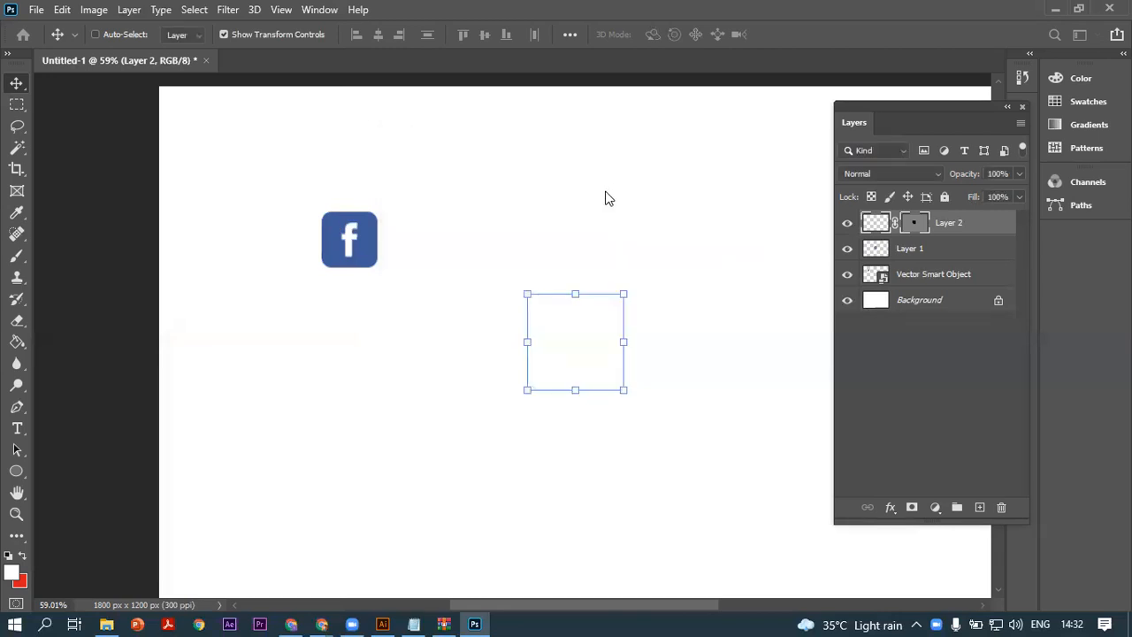
{"action": "left_click_drag", "start_coordinate": [595, 282], "coordinate": [528, 432]}
{"action": "left_click_drag", "start_coordinate": [523, 463], "coordinate": [567, 449]}
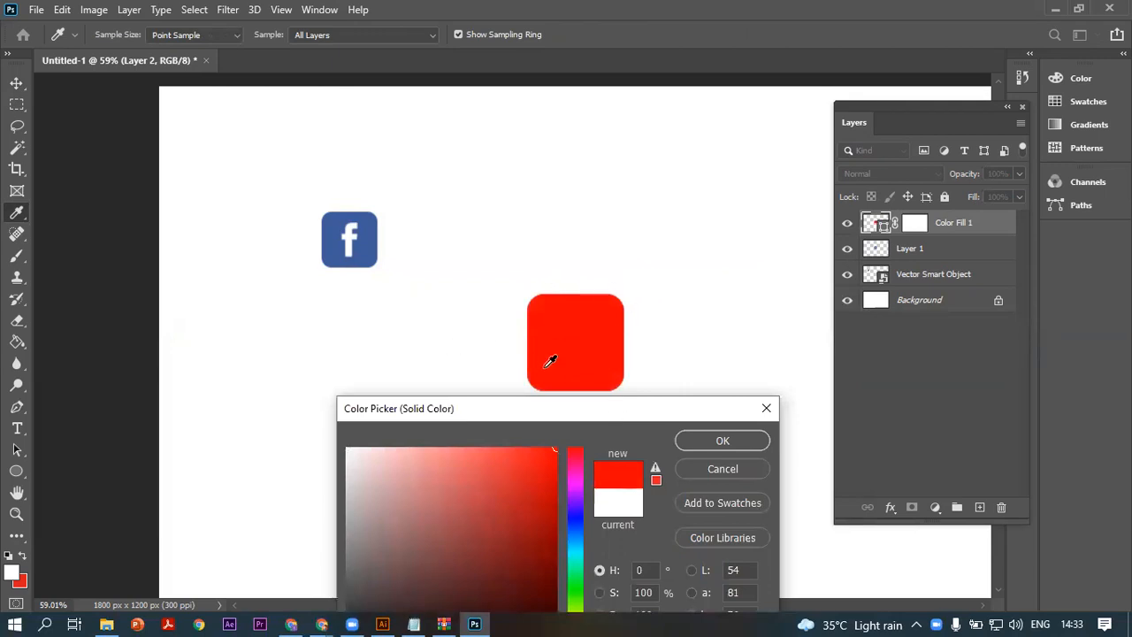
{"action": "left_click", "coordinate": [722, 440]}
{"action": "key", "text": "v"}
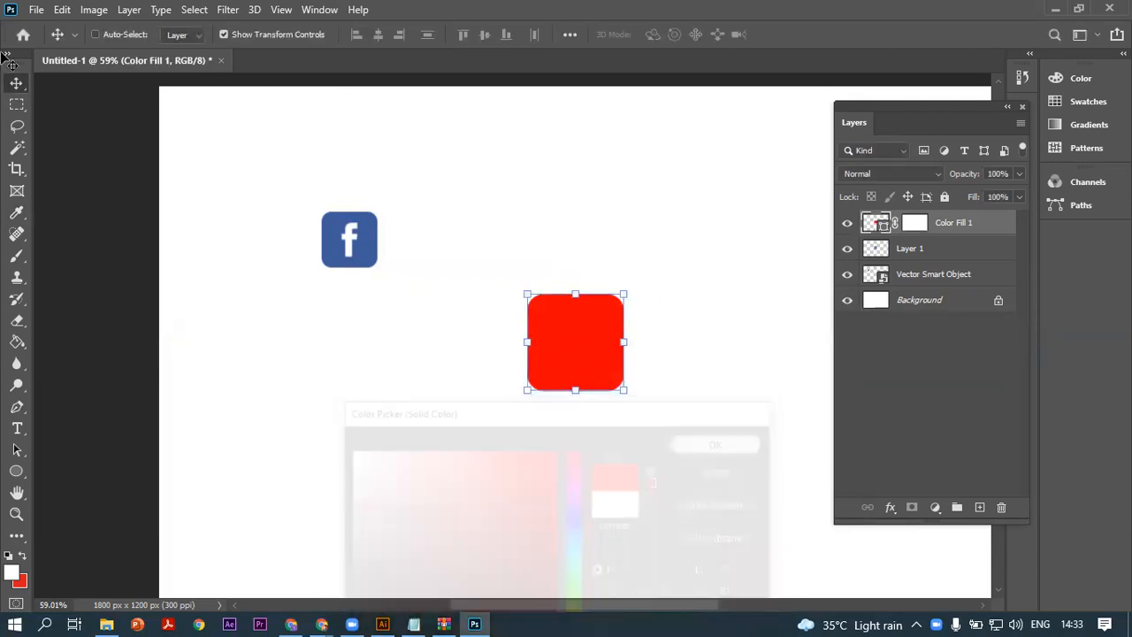
{"action": "left_click_drag", "start_coordinate": [607, 335], "coordinate": [508, 187]}
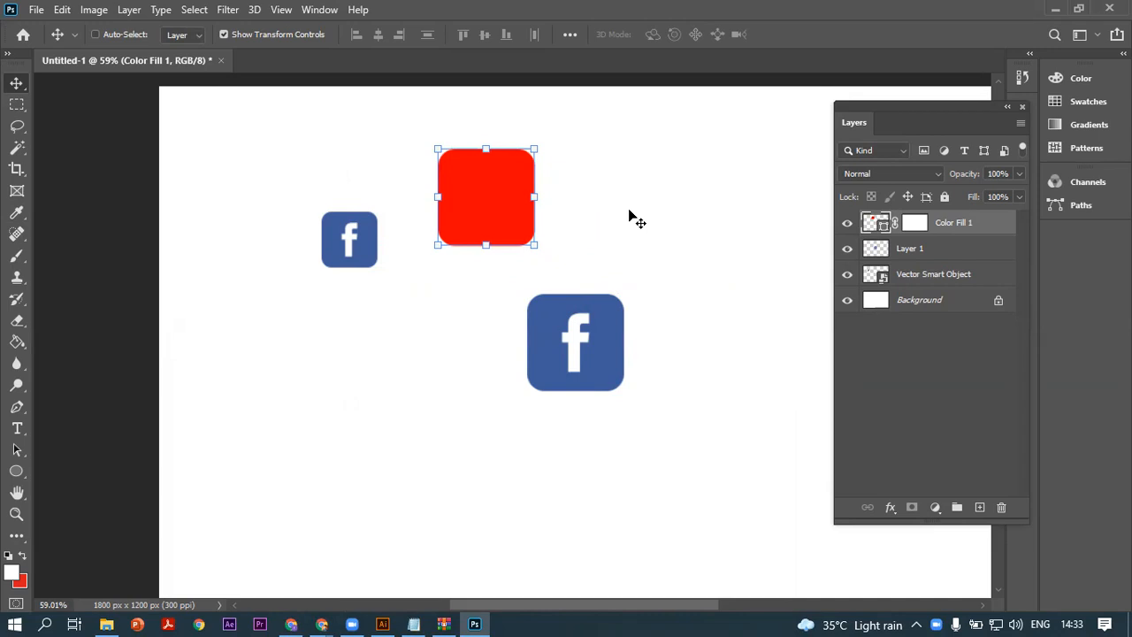
Set the background colour to blue and select the layer mask of Color Fill 1
{"action": "left_click", "coordinate": [21, 582]}
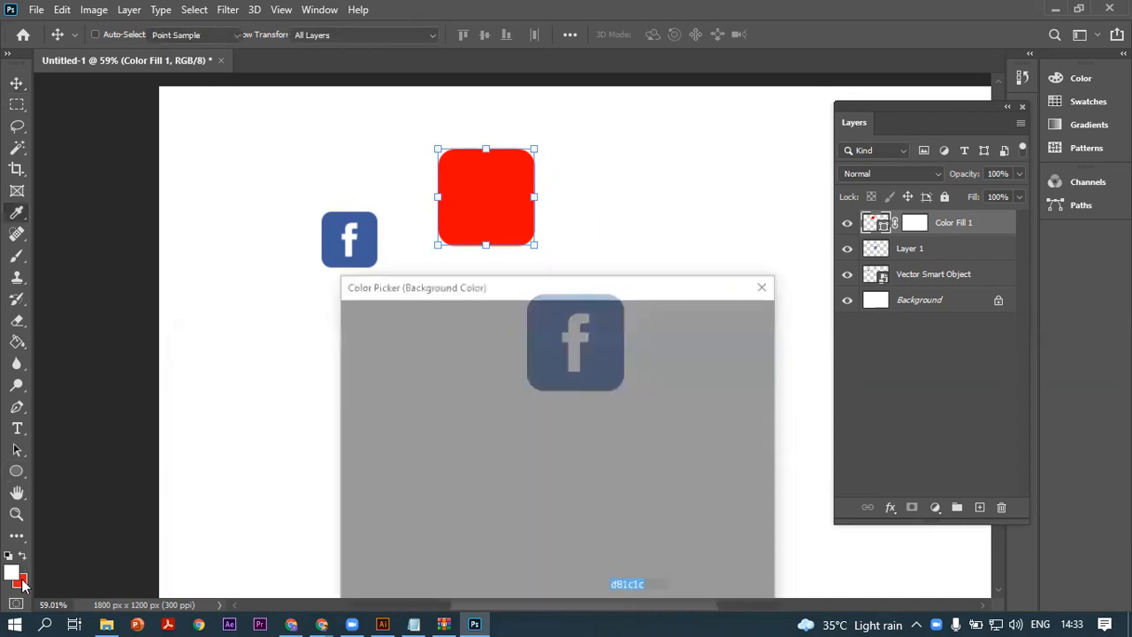
{"action": "left_click", "coordinate": [562, 405]}
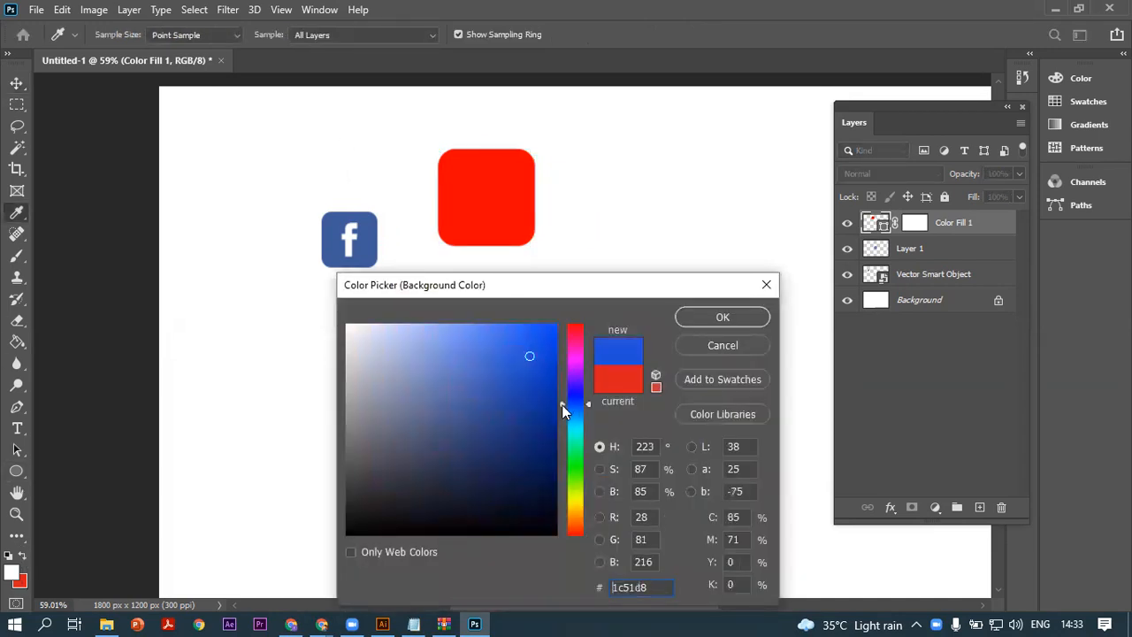
{"action": "left_click", "coordinate": [698, 321]}
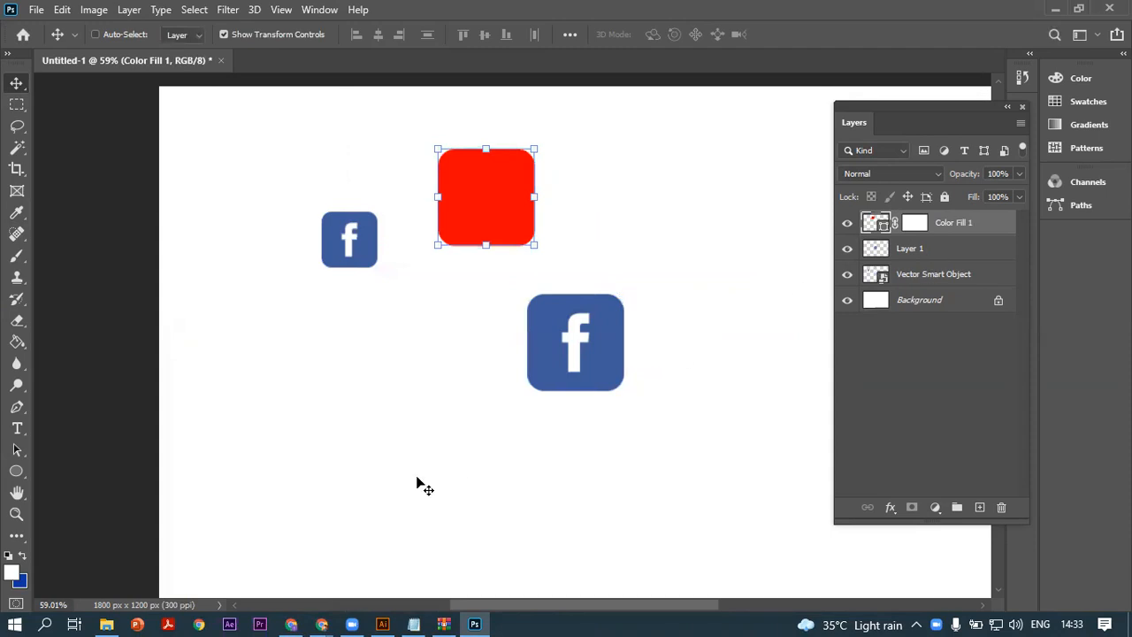
{"action": "left_click", "coordinate": [914, 226]}
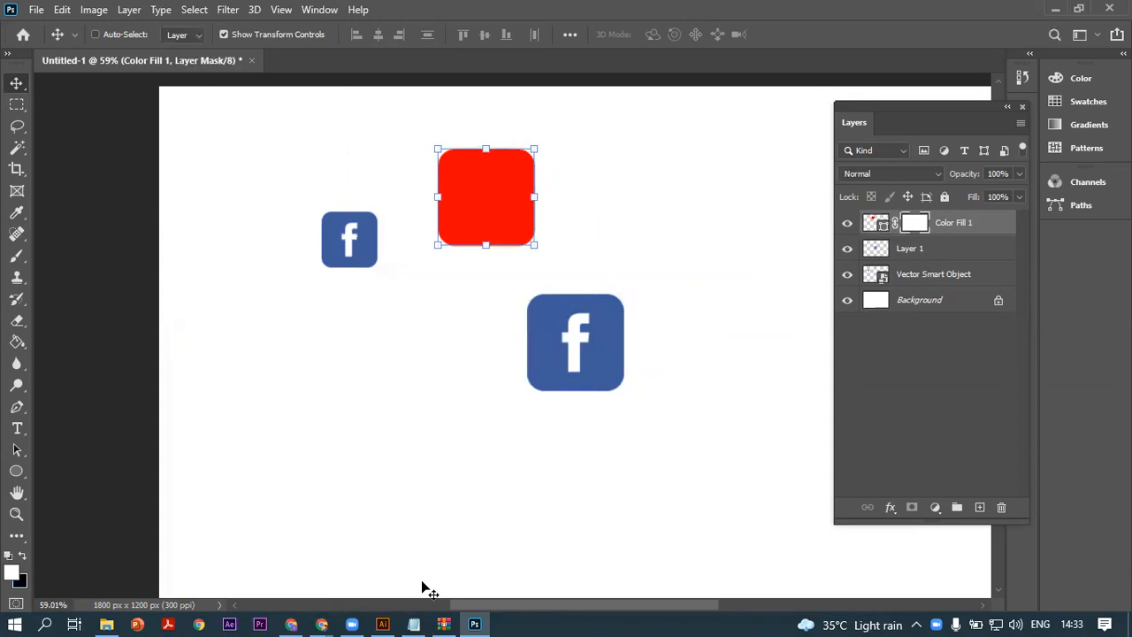
Paste the Facebook icon as a Shape Layer, place it below the small icon and bring its layer to the top of the stack
{"action": "left_click", "coordinate": [961, 278]}
{"action": "left_click", "coordinate": [962, 300]}
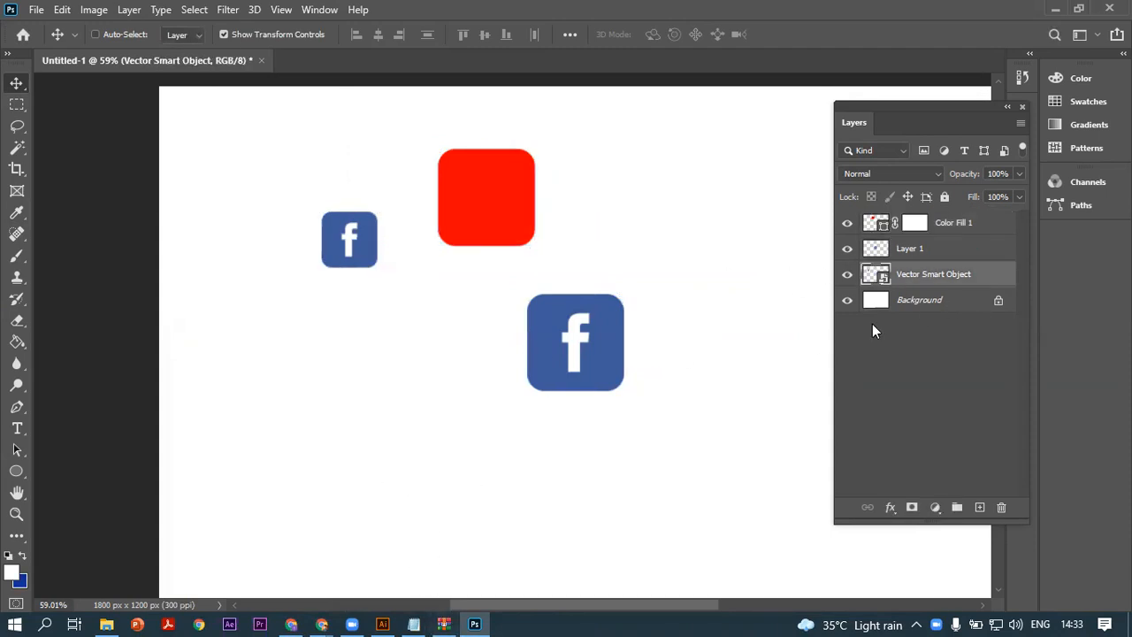
{"action": "key", "text": "ctrl+v"}
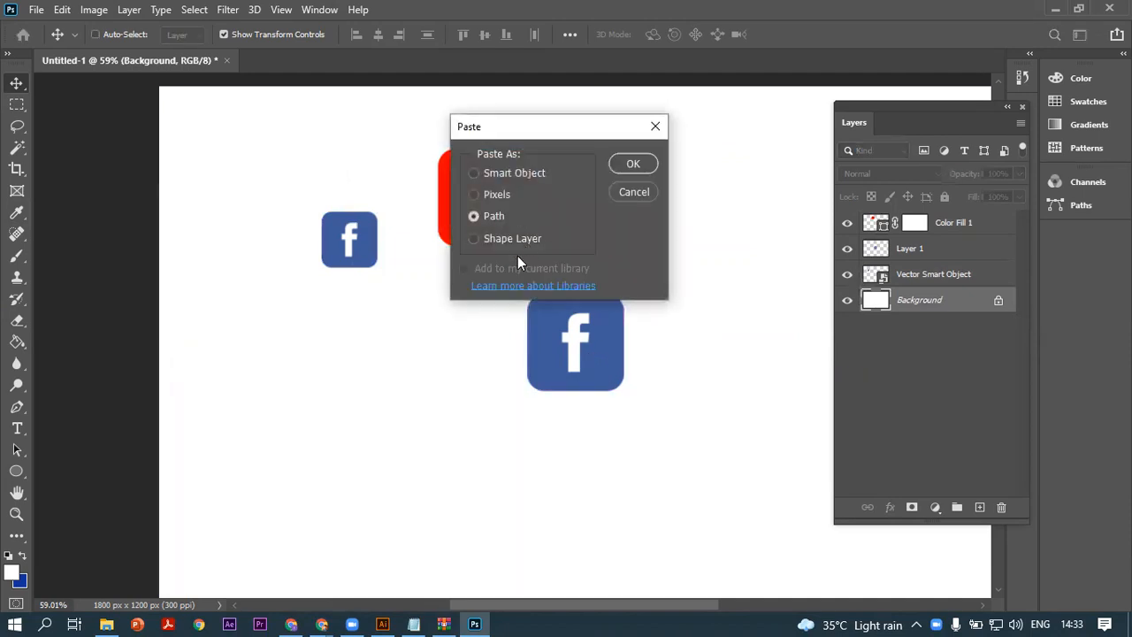
{"action": "left_click", "coordinate": [495, 239]}
{"action": "left_click", "coordinate": [637, 166]}
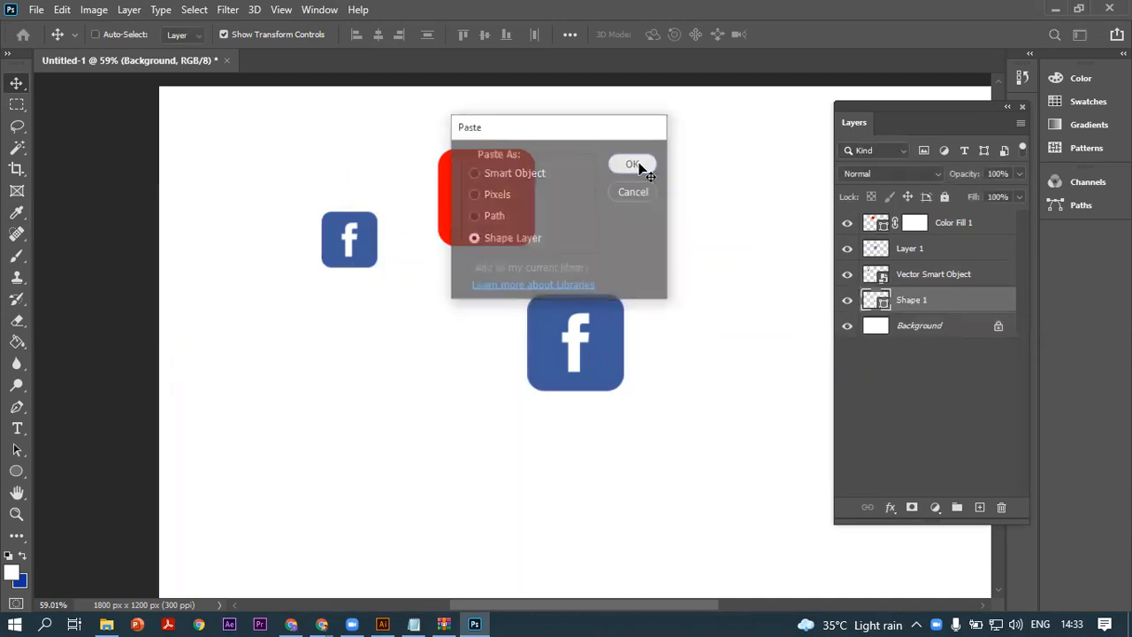
{"action": "left_click_drag", "start_coordinate": [615, 340], "coordinate": [380, 345]}
{"action": "left_click_drag", "start_coordinate": [913, 301], "coordinate": [903, 221]}
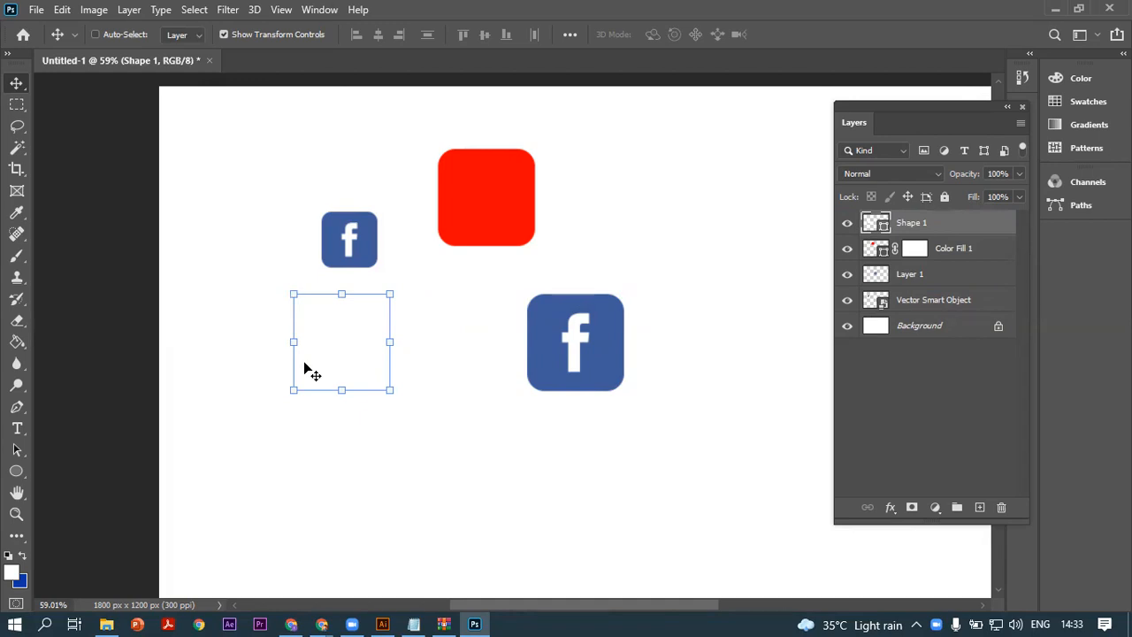
Change the fill colour of the Shape 1 layer to dark reddish brown
{"action": "double_click", "coordinate": [880, 225]}
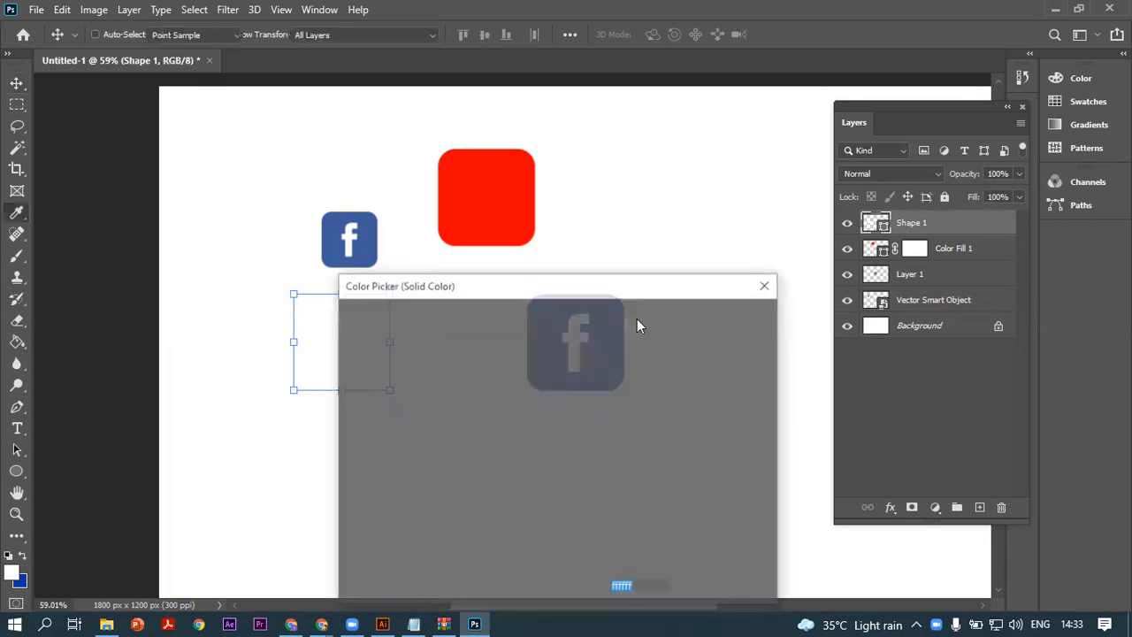
{"action": "left_click", "coordinate": [496, 460]}
{"action": "left_click", "coordinate": [720, 316]}
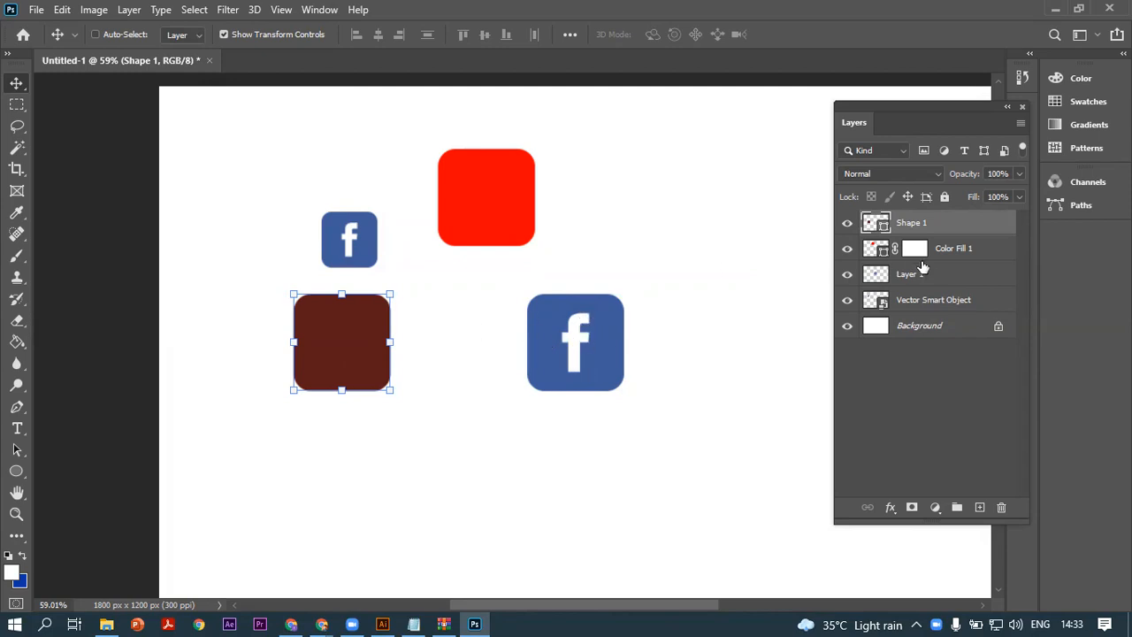
Paste the Facebook icon as a Smart Object, move its layer to the top and place it to the right of the red square
{"action": "left_click", "coordinate": [920, 325]}
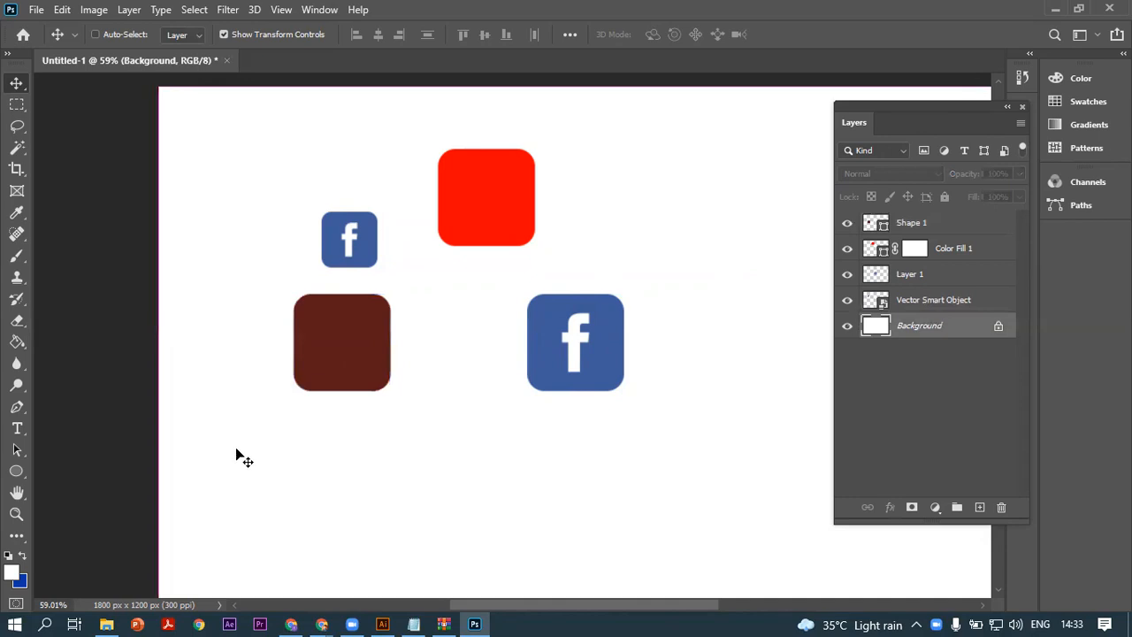
{"action": "key", "text": "ctrl+v"}
{"action": "left_click", "coordinate": [523, 174]}
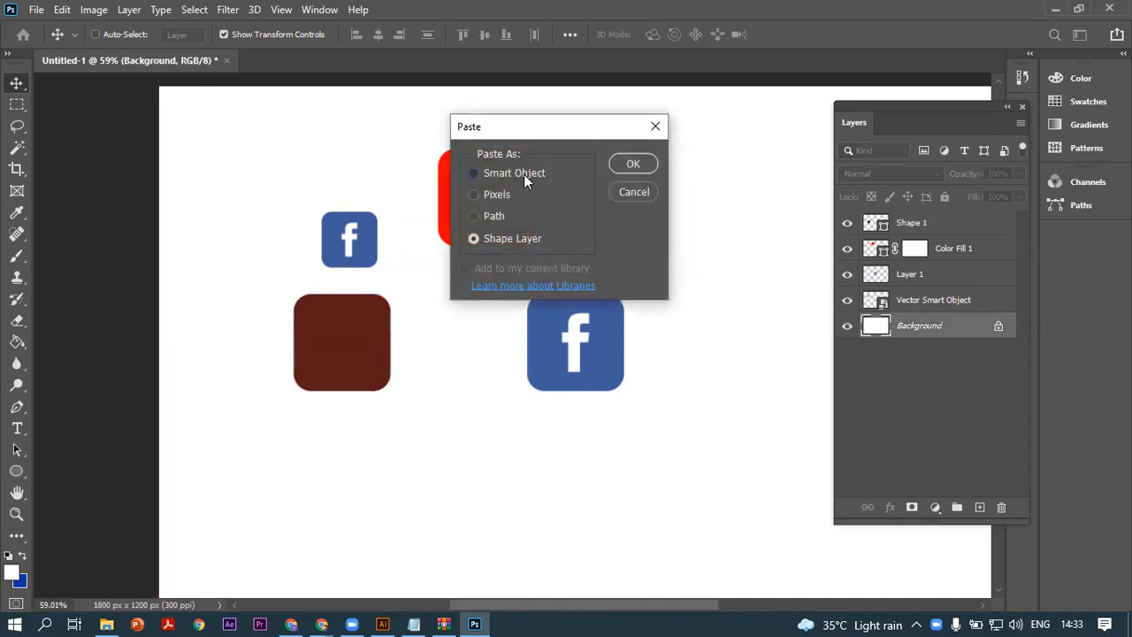
{"action": "left_click", "coordinate": [659, 162]}
{"action": "key", "text": "Return"}
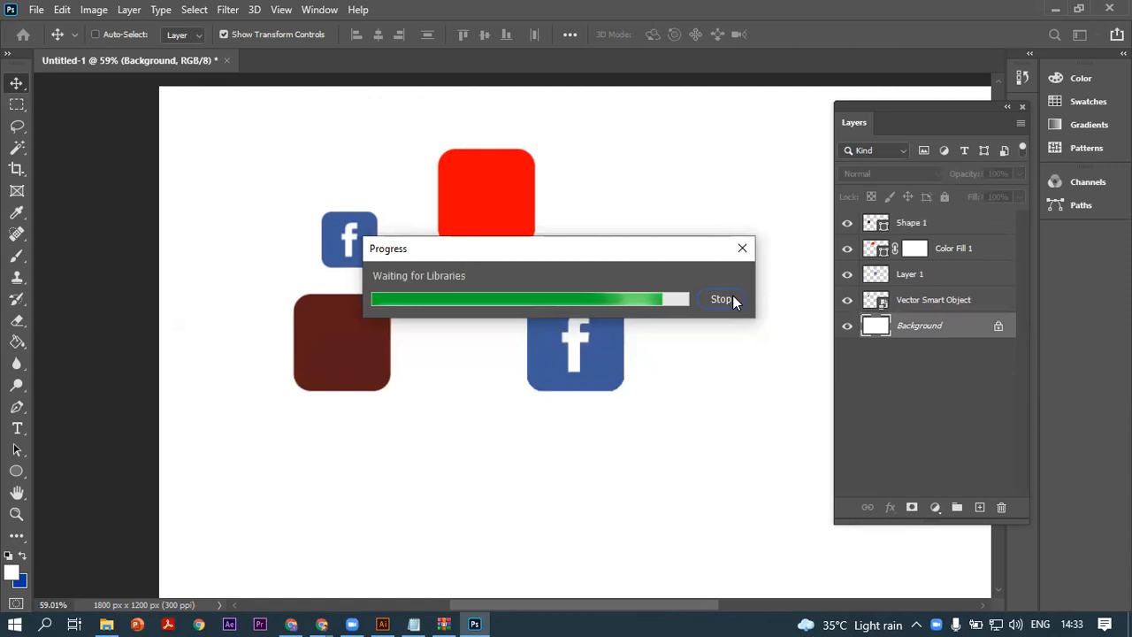
{"action": "left_click_drag", "start_coordinate": [945, 329], "coordinate": [932, 218]}
{"action": "left_click_drag", "start_coordinate": [558, 358], "coordinate": [639, 223]}
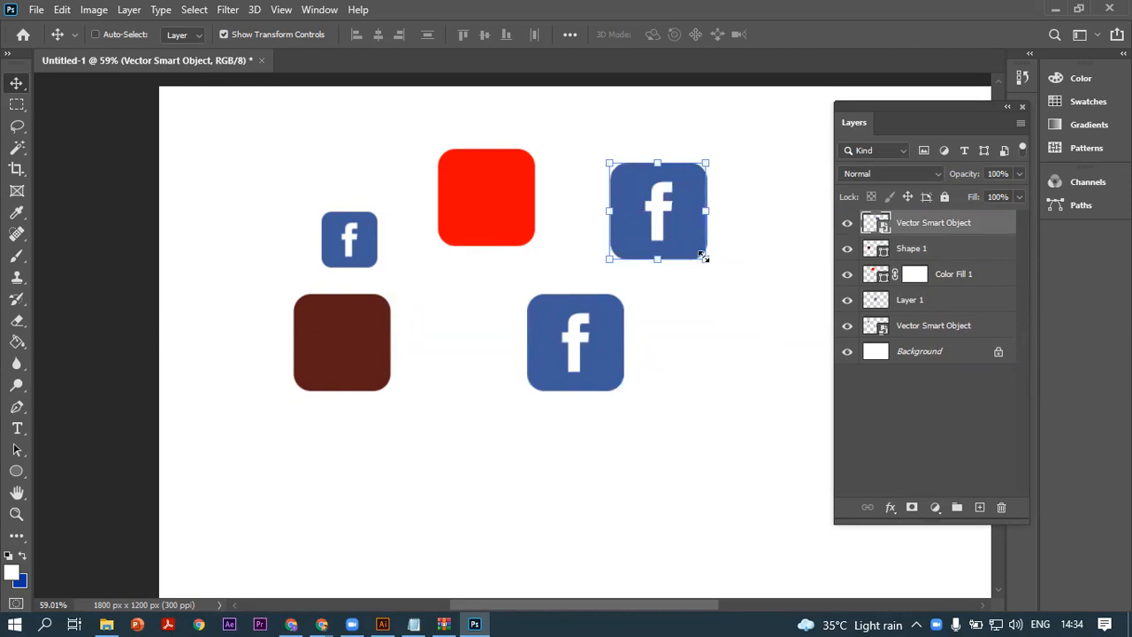
Switch to Illustrator and select the separate Facebook icon, followed by the whole social media logo collection
{"action": "left_click", "coordinate": [384, 620]}
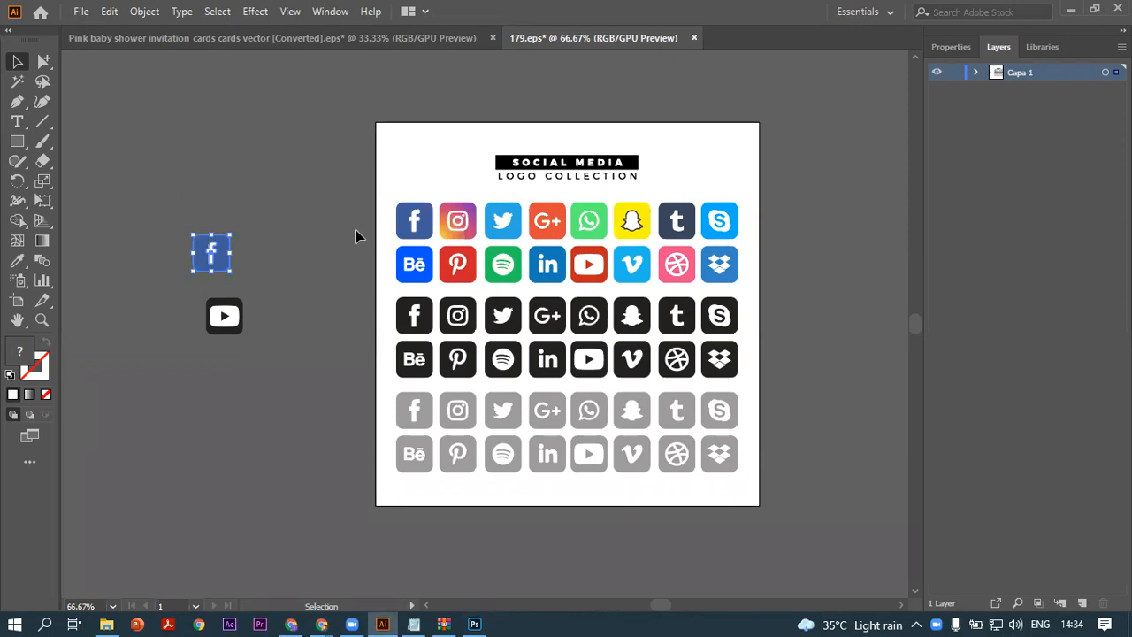
{"action": "left_click", "coordinate": [330, 278]}
{"action": "left_click", "coordinate": [223, 261]}
{"action": "left_click", "coordinate": [469, 288]}
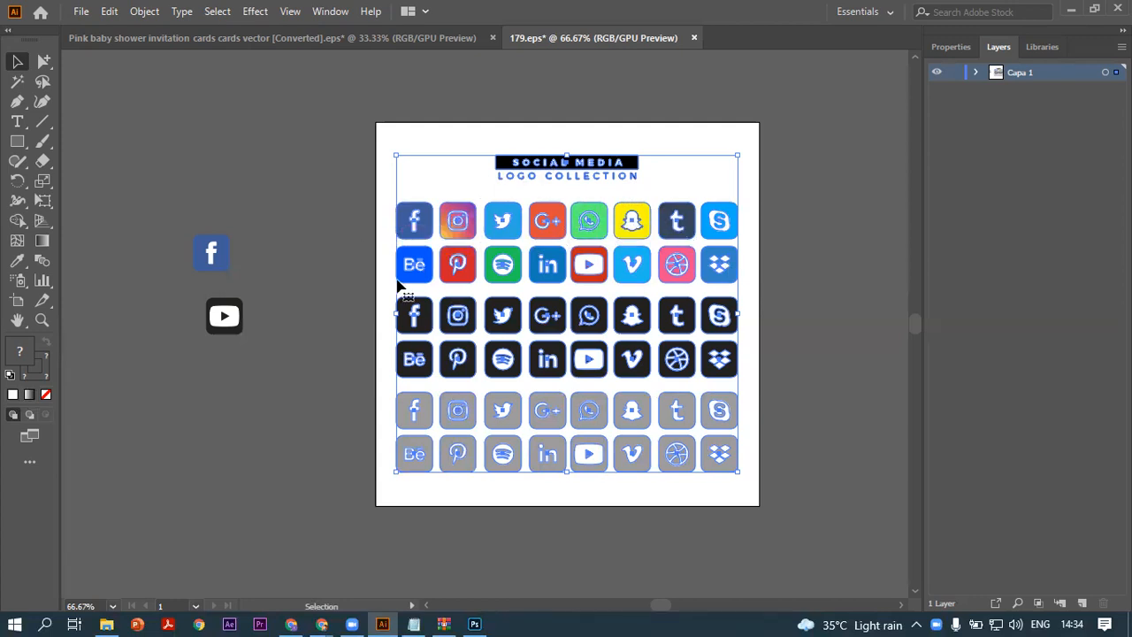
Switch to Notepad and highlight the three free vector website addresses for review
{"action": "left_click", "coordinate": [413, 625]}
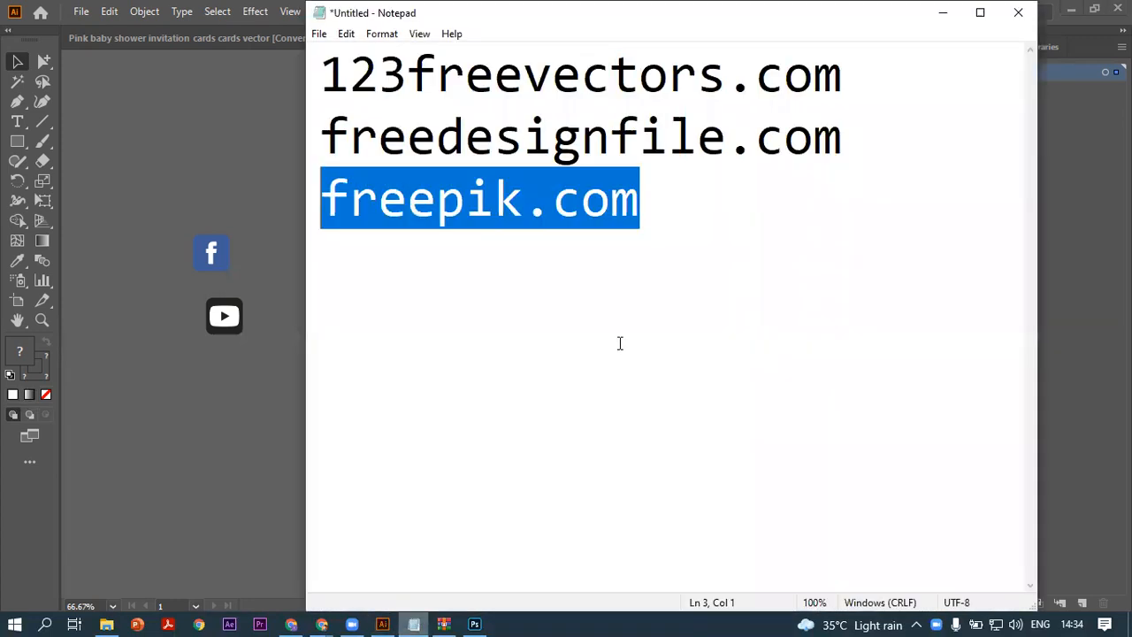
{"action": "left_click", "coordinate": [684, 213]}
{"action": "left_click_drag", "start_coordinate": [681, 222], "coordinate": [315, 72]}
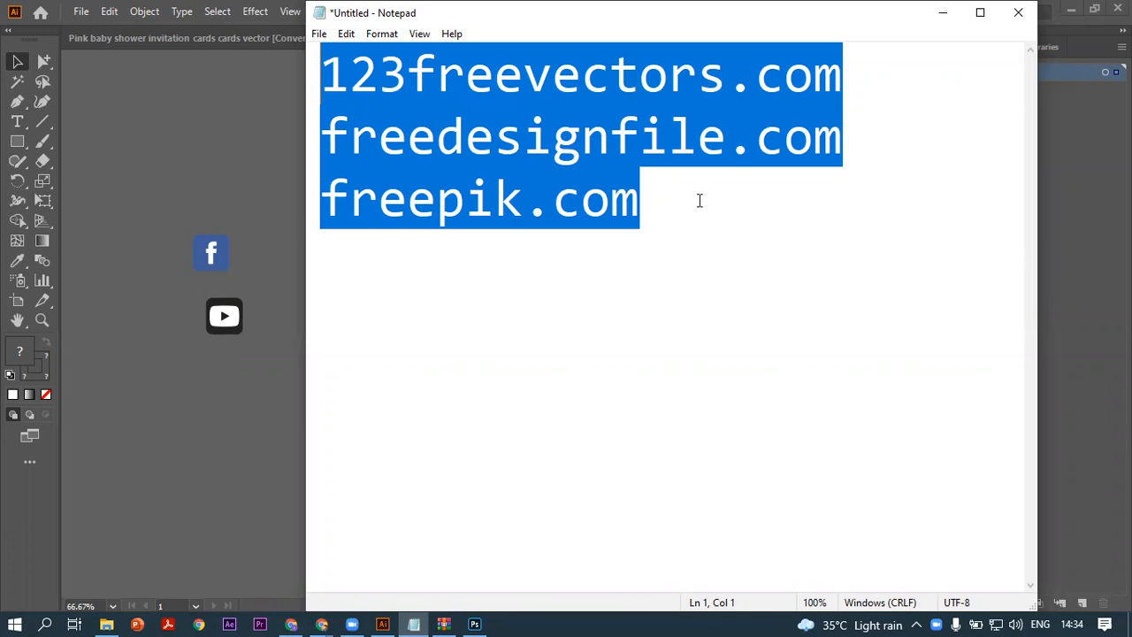
{"action": "left_click", "coordinate": [742, 242]}
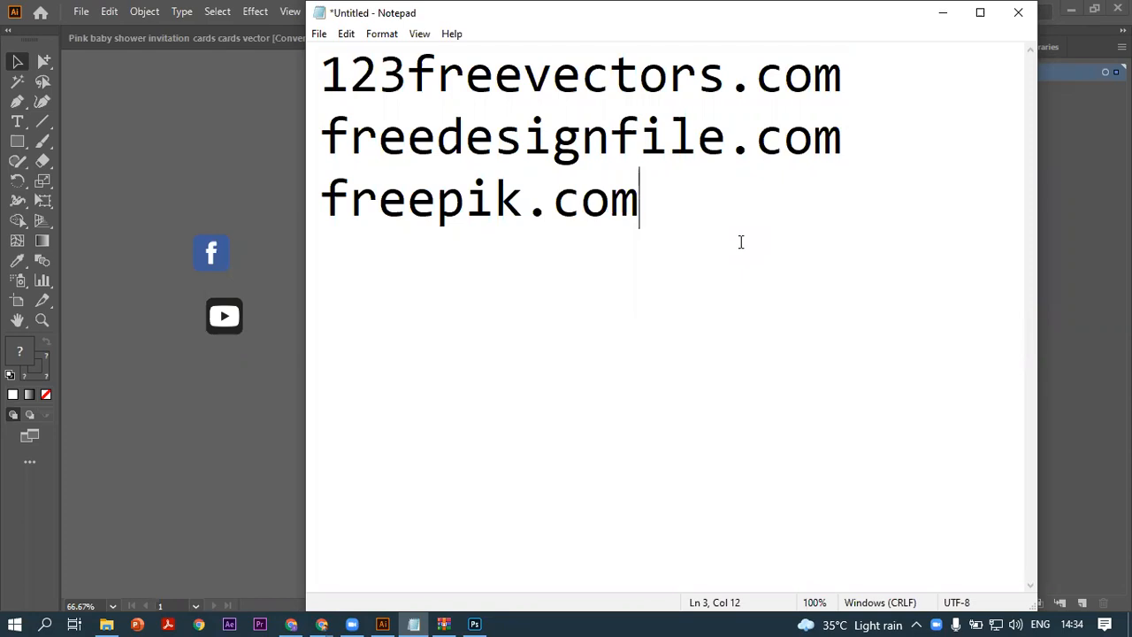
Switch to Photoshop and quit it without saving the Untitled-1 document
{"action": "left_click", "coordinate": [476, 619]}
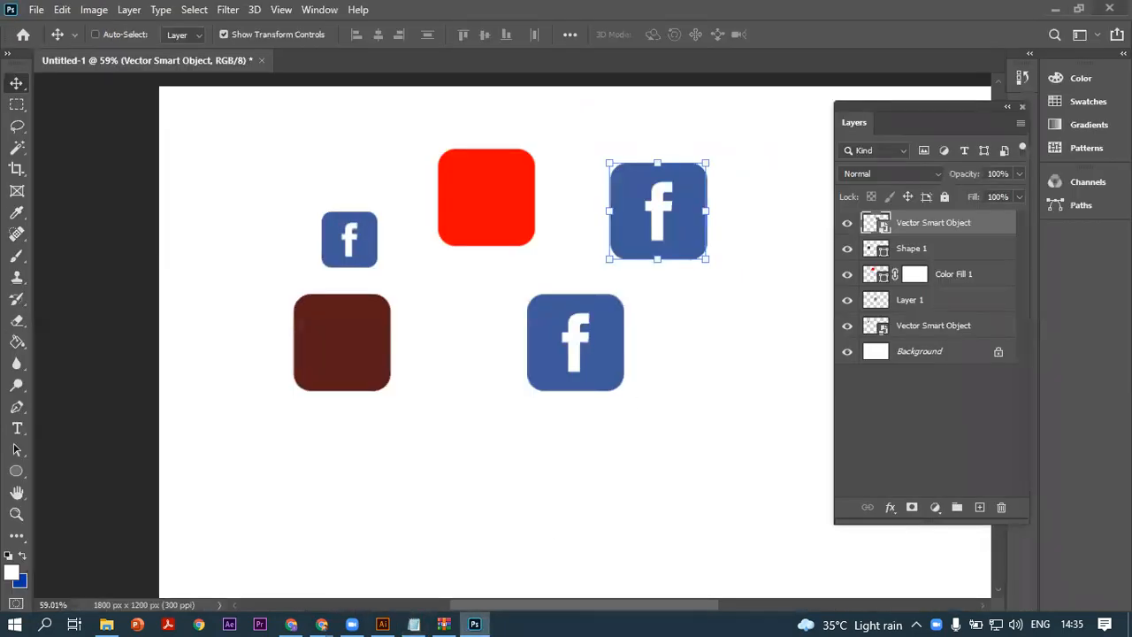
{"action": "left_click", "coordinate": [1109, 8]}
{"action": "left_click", "coordinate": [560, 244]}
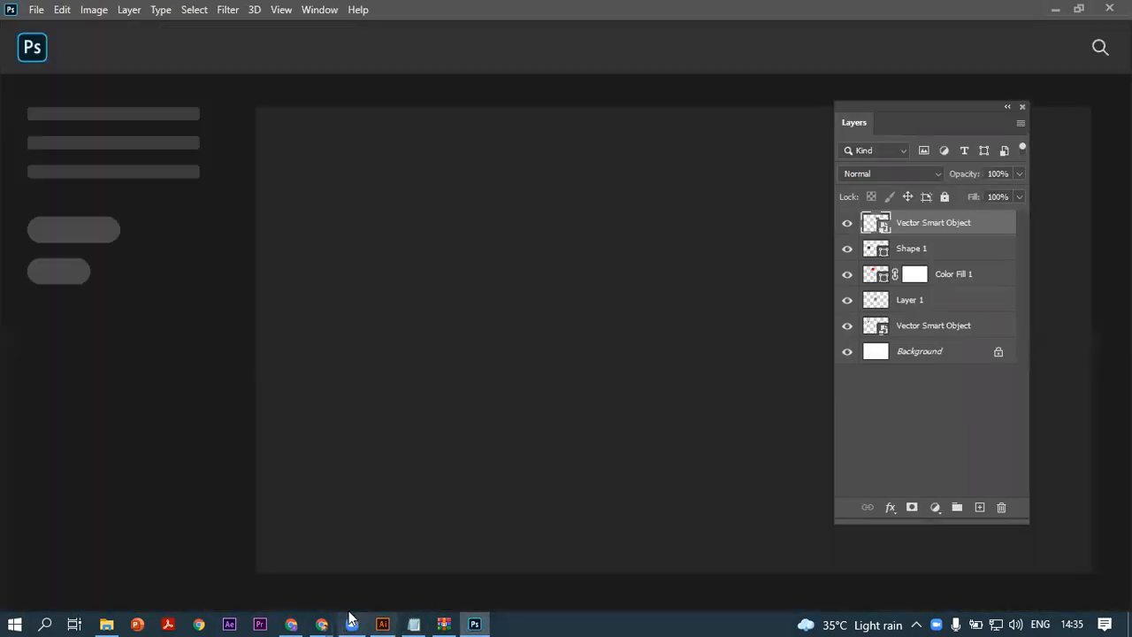